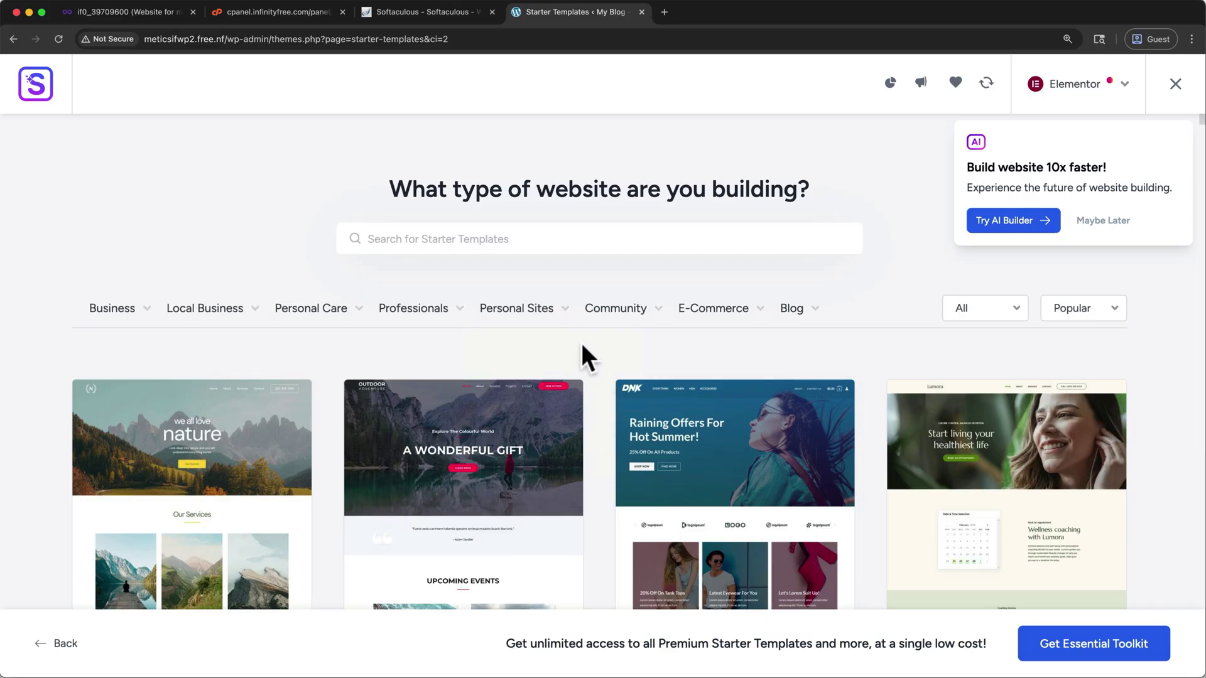
Step: Drag the NEW COLLECTION heading's typography size up to 160 px
{"action": "scroll", "coordinate": [581, 344], "scroll_direction": "down", "scroll_amount": 3}
{"action": "scroll", "coordinate": [582, 343], "scroll_direction": "down", "scroll_amount": 6}
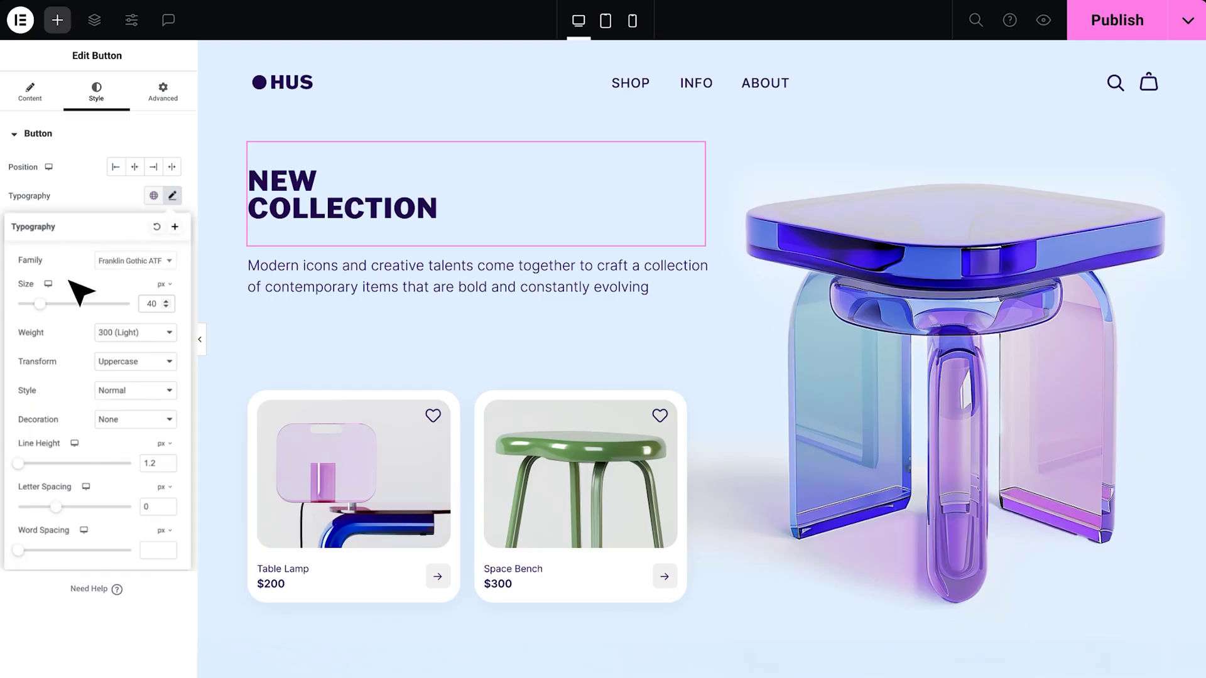
{"action": "left_click_drag", "start_coordinate": [76, 304], "coordinate": [124, 319]}
{"action": "left_click", "coordinate": [141, 331]}
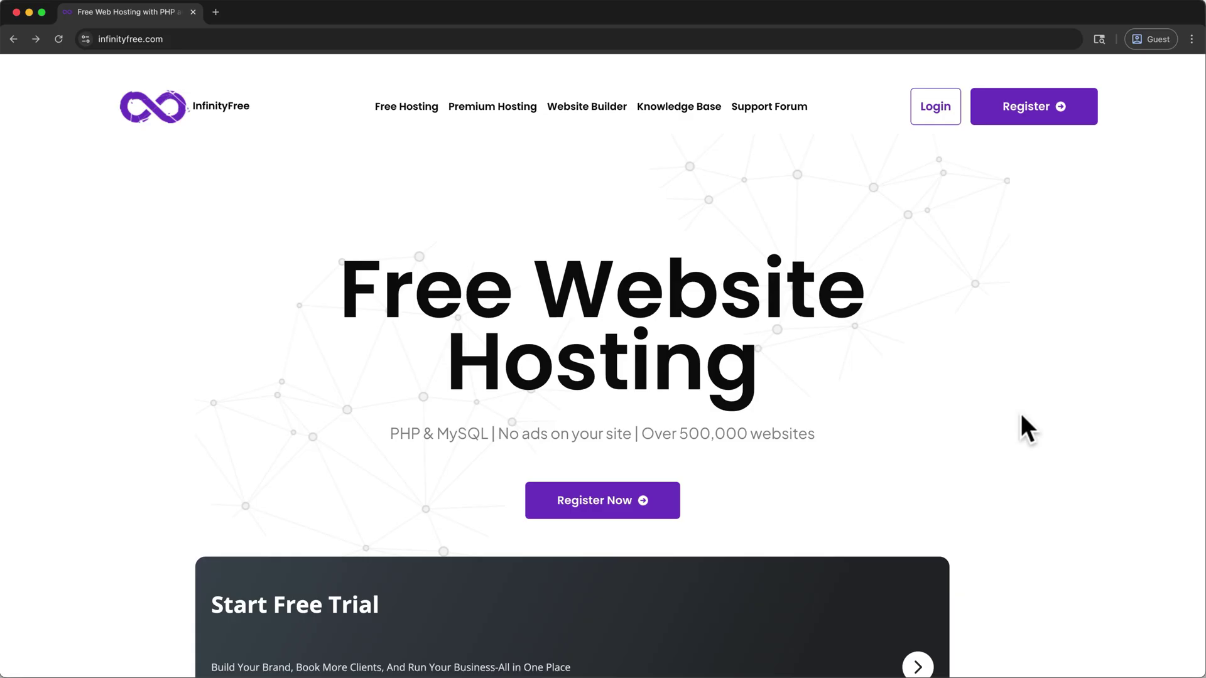
Step: Sign up for an InfinityFree account with the pasted email and password, accepting the terms
{"action": "left_click", "coordinate": [669, 510]}
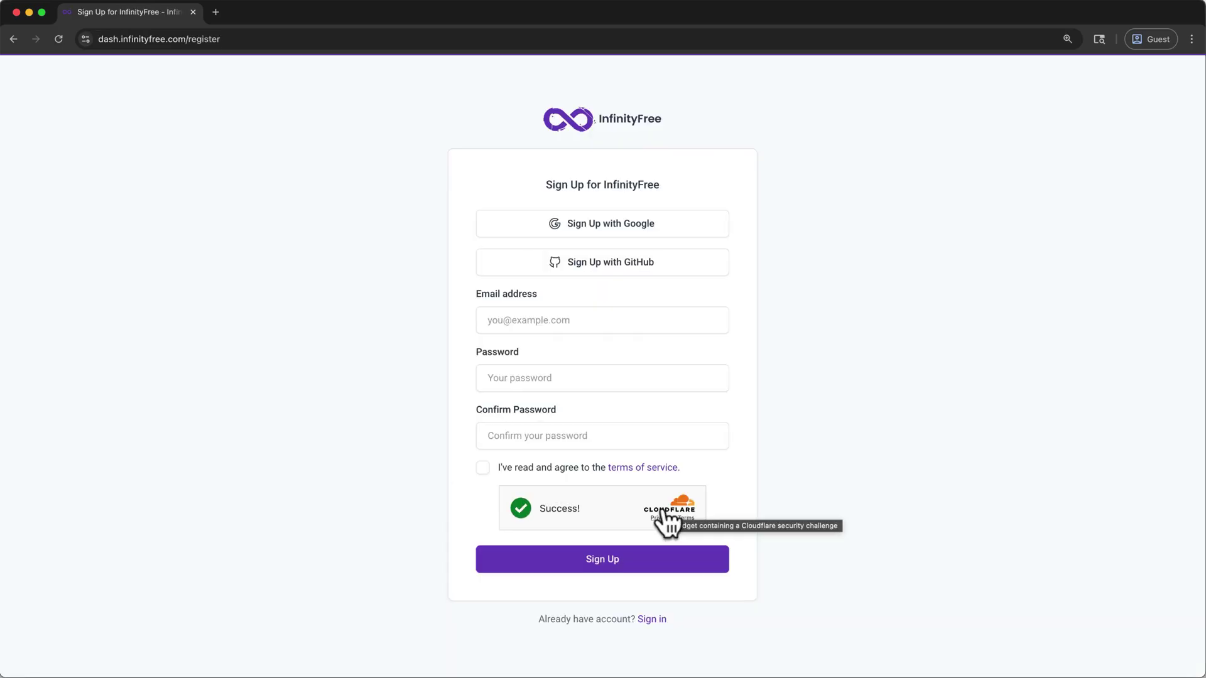
{"action": "left_click", "coordinate": [548, 320]}
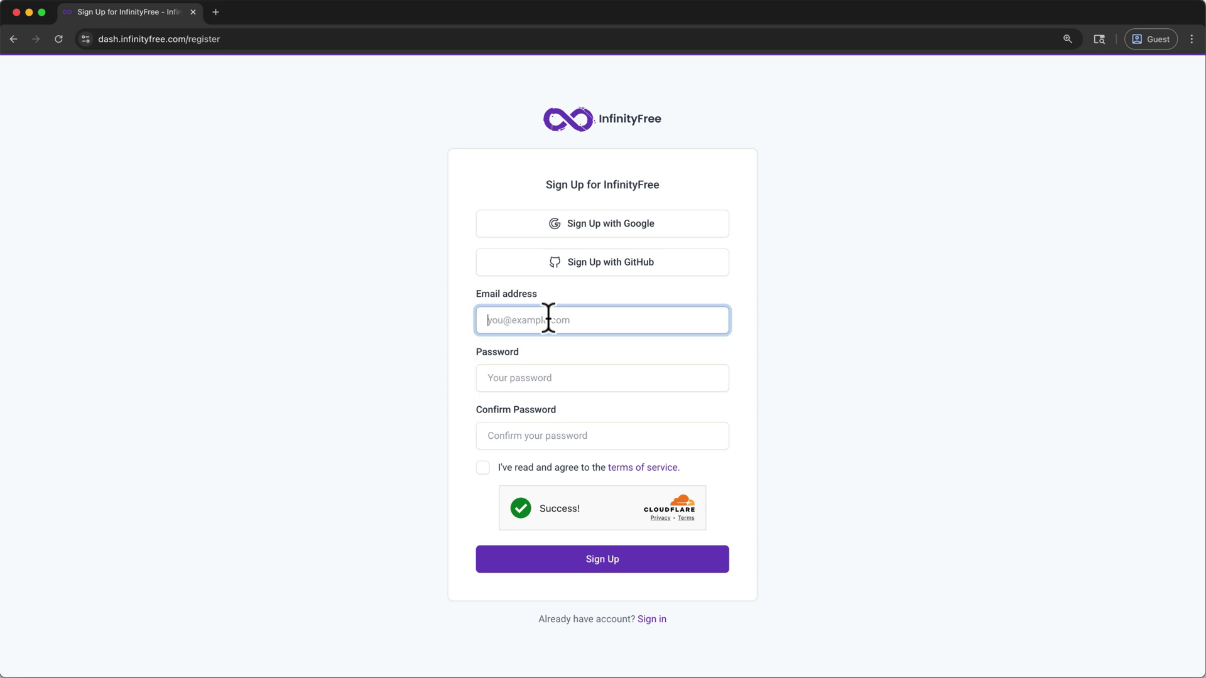
{"action": "key", "text": "super+v"}
{"action": "left_click", "coordinate": [573, 380]}
{"action": "key", "text": "super+v"}
{"action": "key", "text": "Tab"}
{"action": "key", "text": "super+v"}
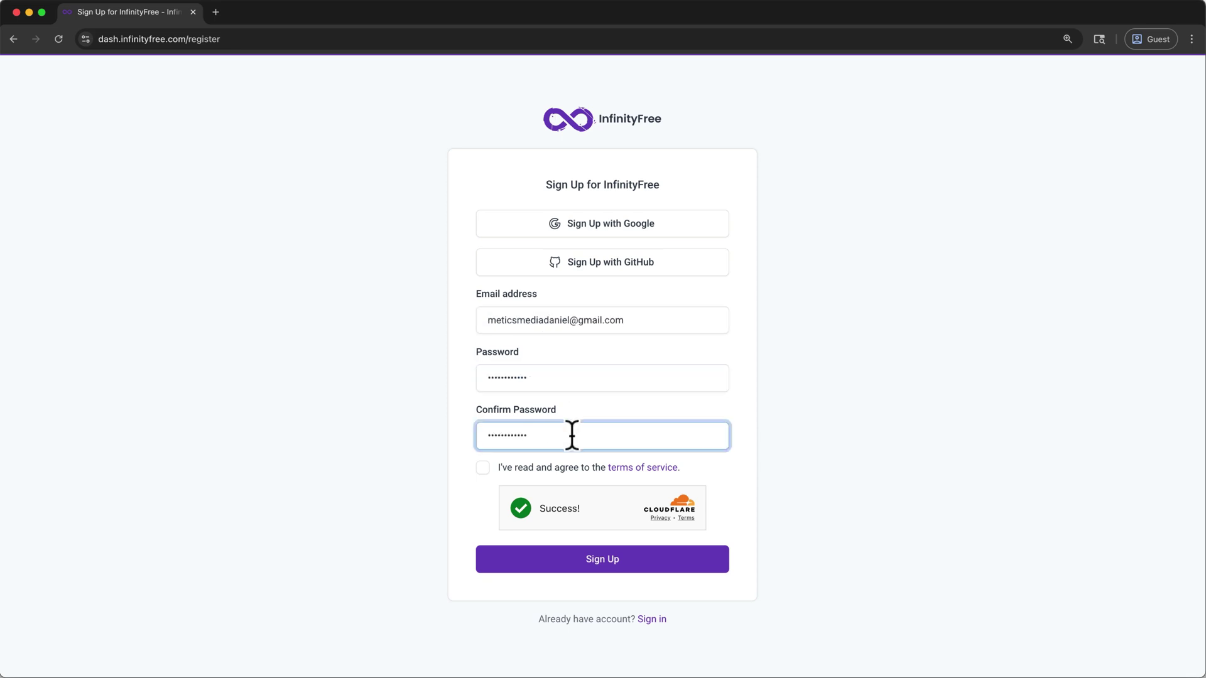
{"action": "left_click", "coordinate": [482, 468]}
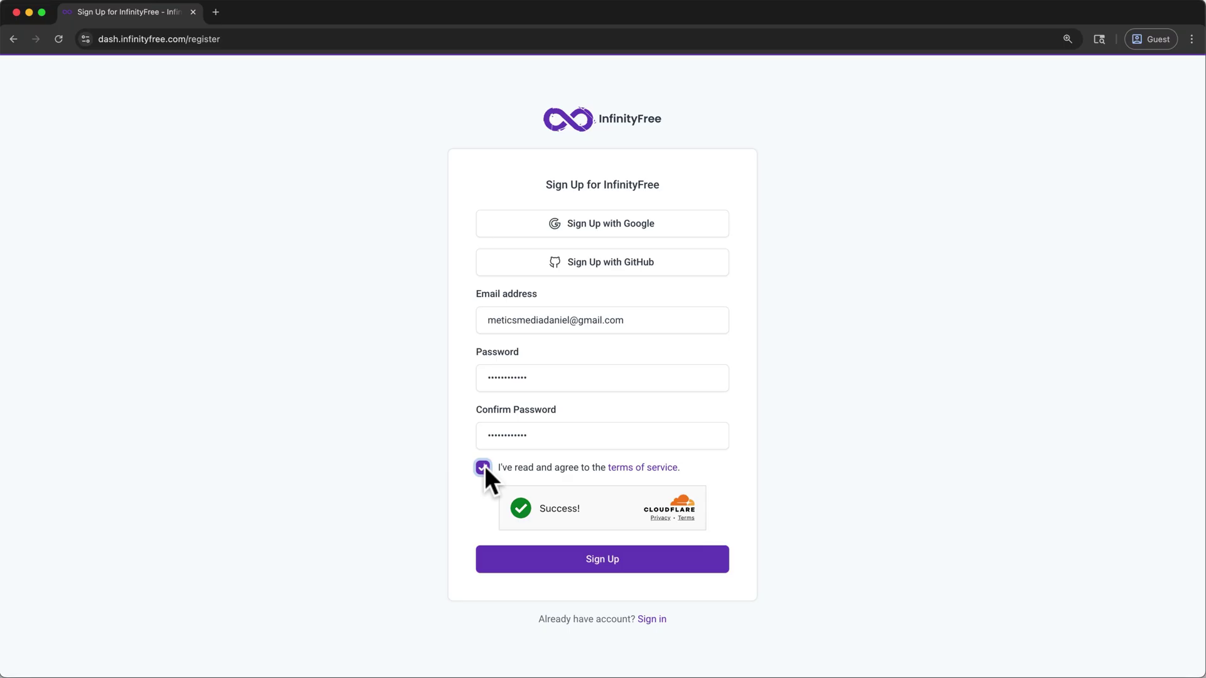
{"action": "left_click", "coordinate": [552, 561]}
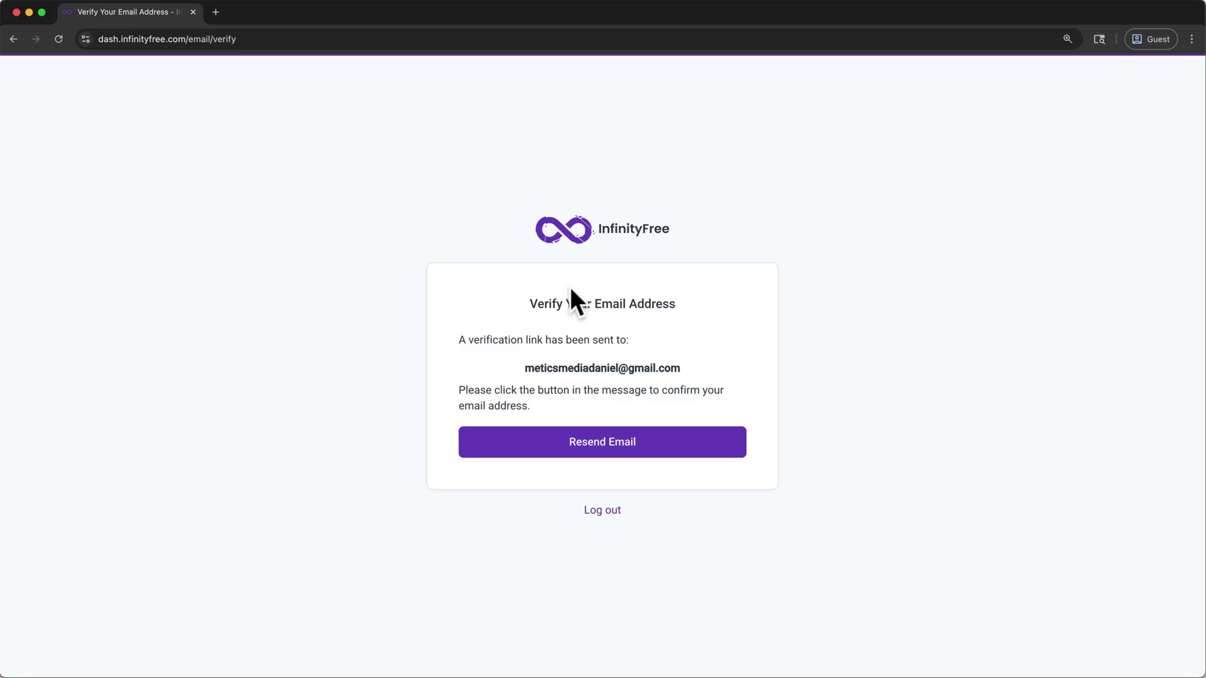
{"action": "left_click", "coordinate": [217, 15]}
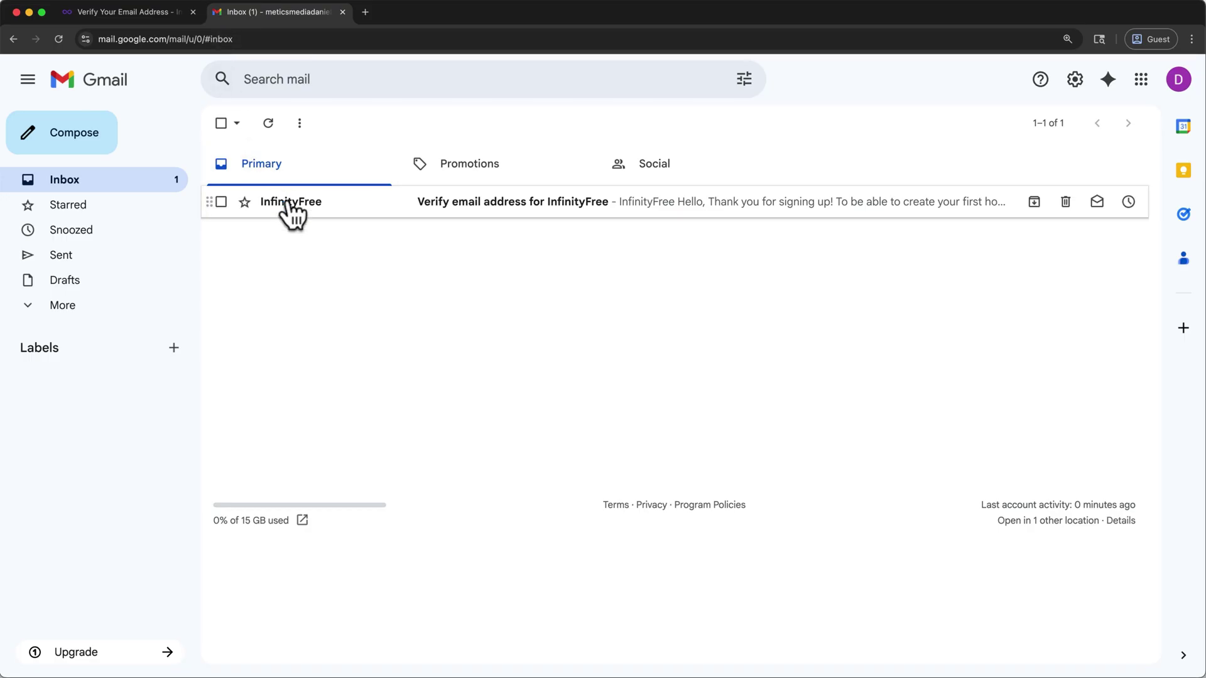
Step: Open InfinityFree's verification email in Gmail and confirm the email address
{"action": "left_click", "coordinate": [291, 204]}
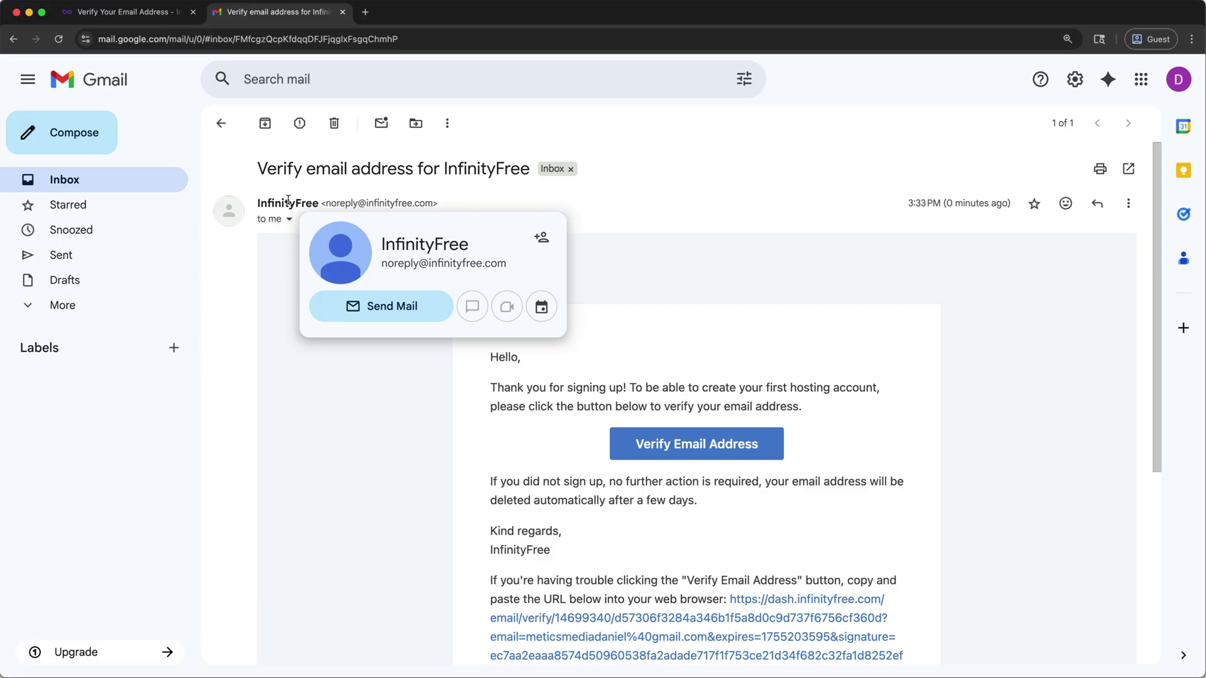
{"action": "left_click", "coordinate": [638, 451]}
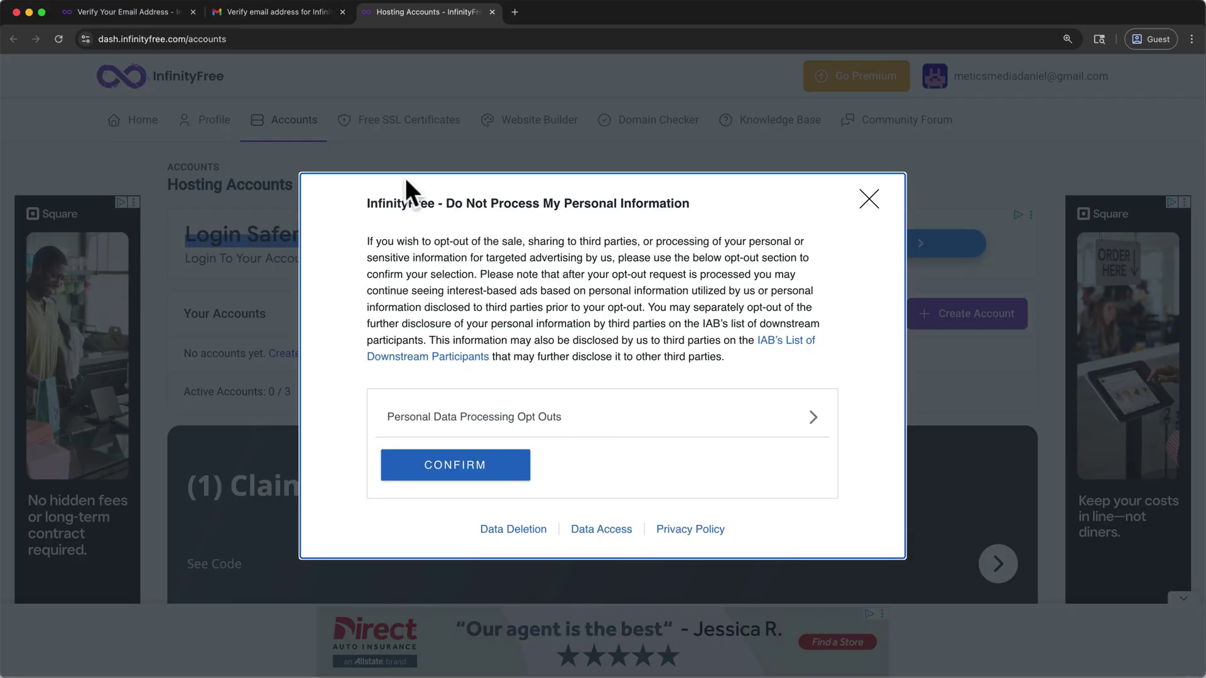
Step: Close the Gmail and old verification tabs and confirm the privacy opt-out notice
{"action": "left_click", "coordinate": [341, 11]}
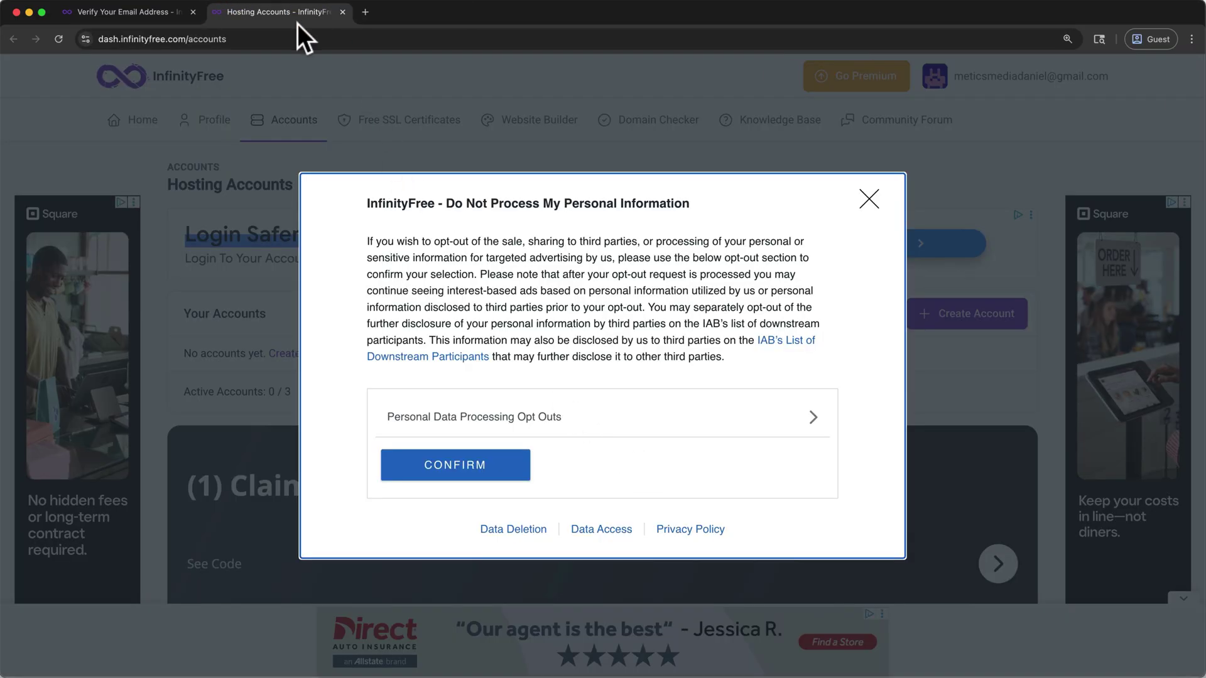
{"action": "left_click", "coordinate": [194, 10]}
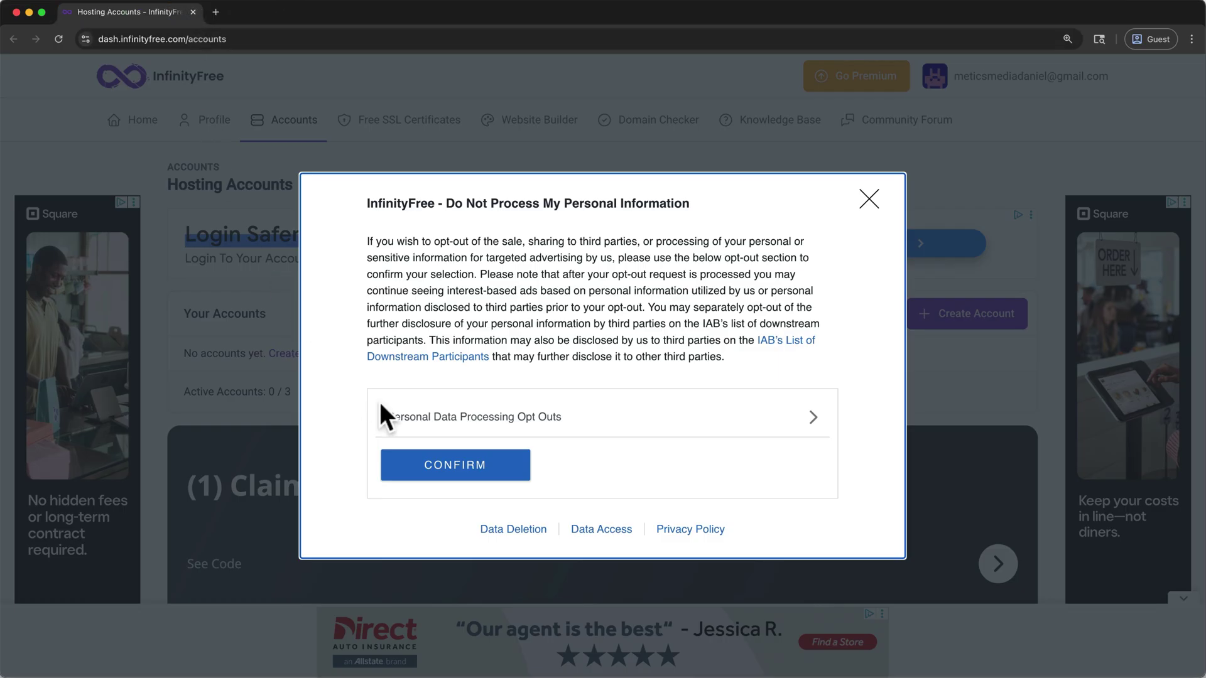
{"action": "left_click", "coordinate": [455, 465]}
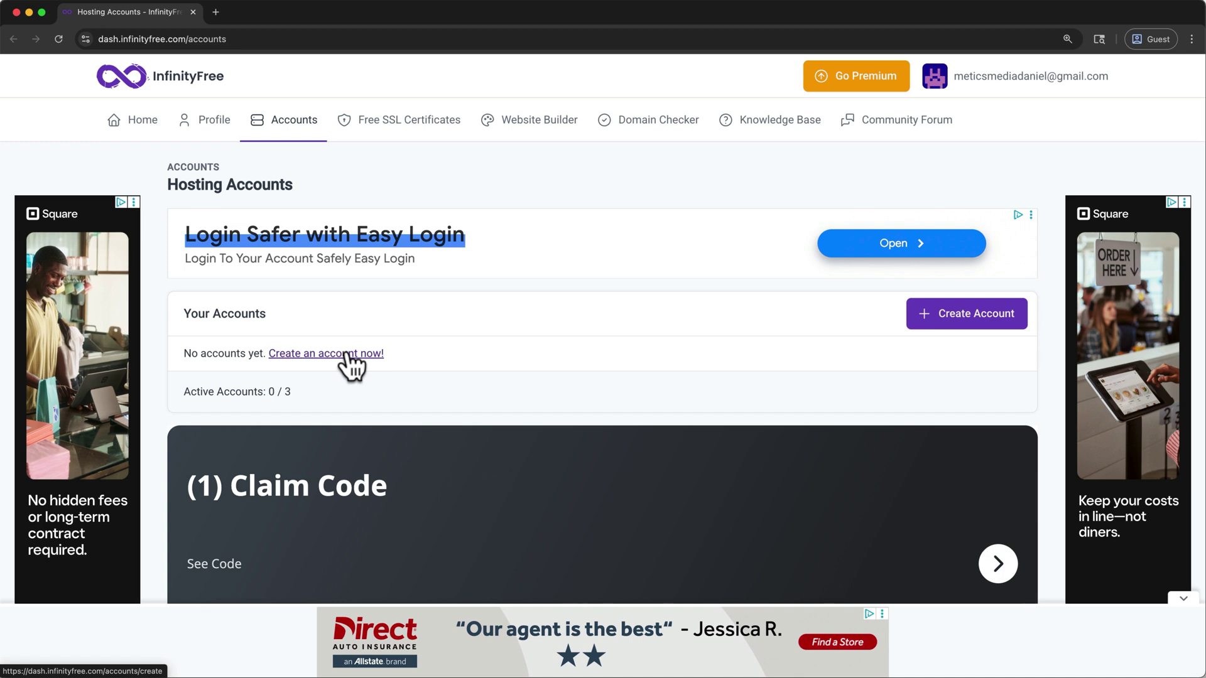
Step: Start a new hosting account, dismissing the full-screen advertisement
{"action": "left_click", "coordinate": [954, 325]}
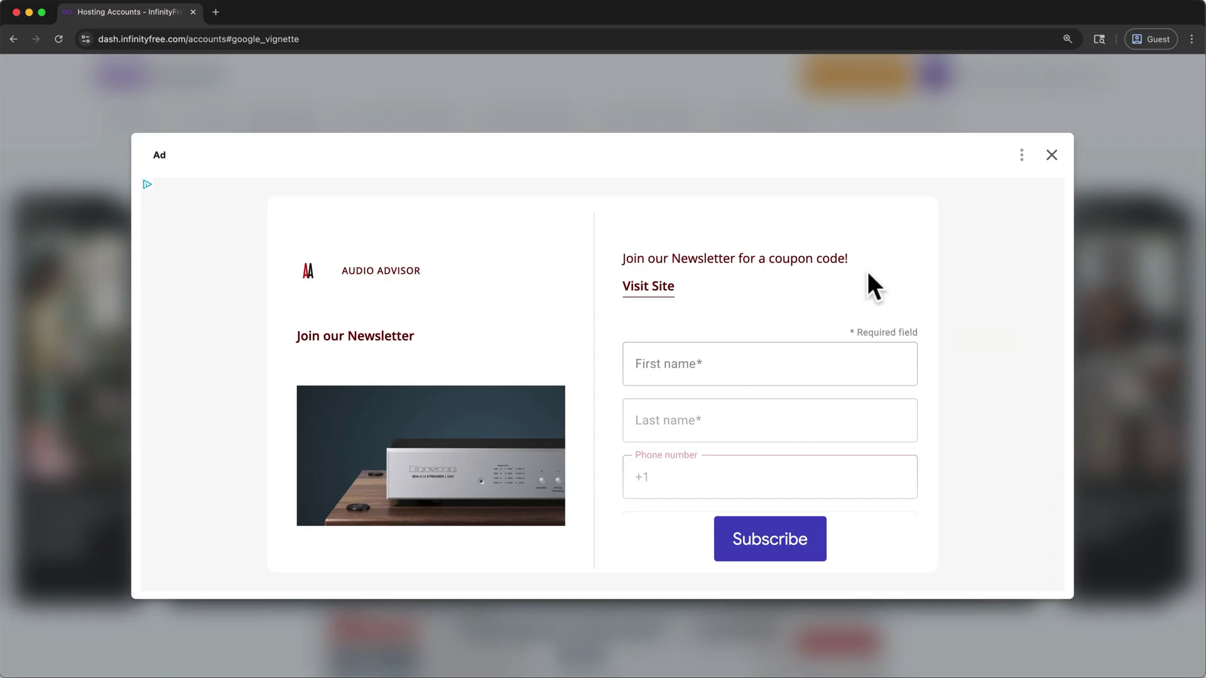
{"action": "left_click", "coordinate": [1050, 156]}
{"action": "scroll", "coordinate": [1051, 158], "scroll_direction": "down", "scroll_amount": 3}
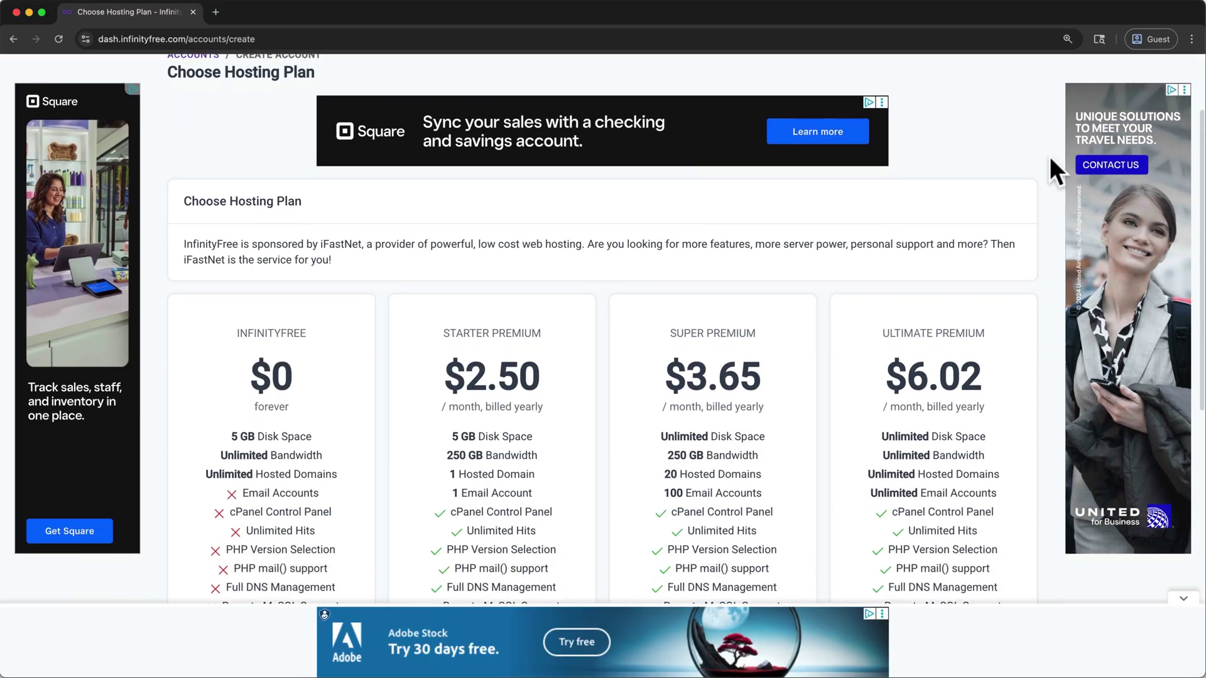
Step: Pick the free INFINITYFREE plan and enter subdomain meticsifwp2 with the free.nf extension
{"action": "scroll", "coordinate": [1049, 156], "scroll_direction": "down", "scroll_amount": 3}
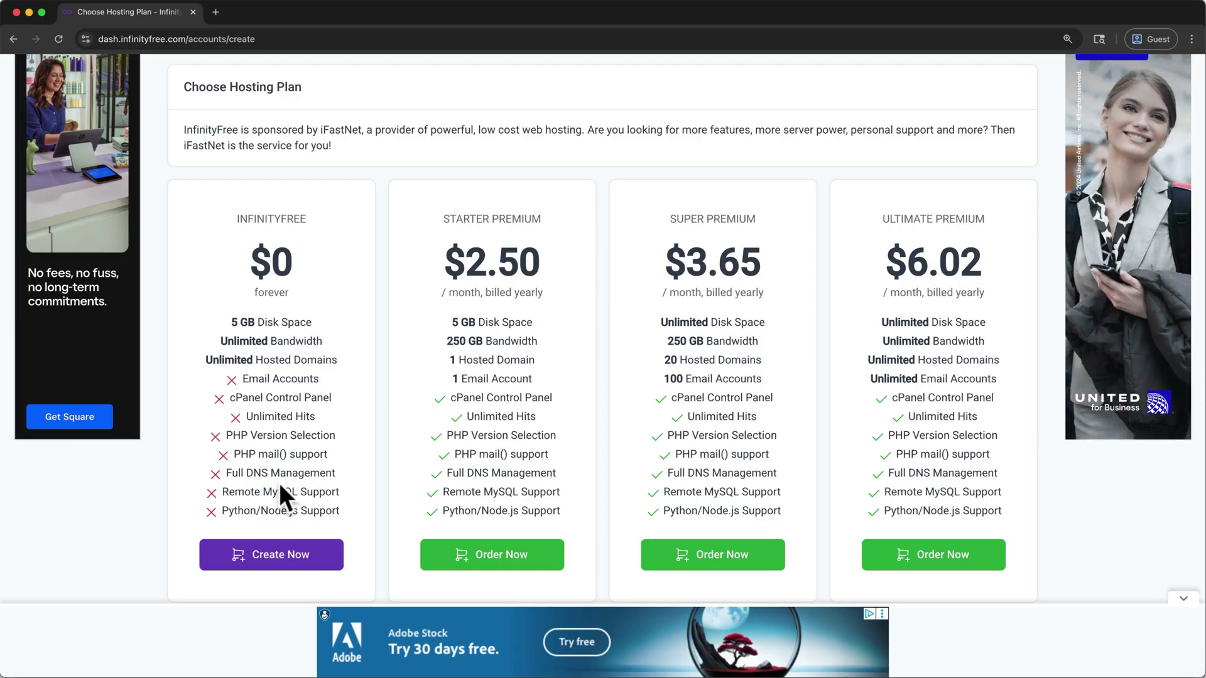
{"action": "left_click", "coordinate": [284, 552]}
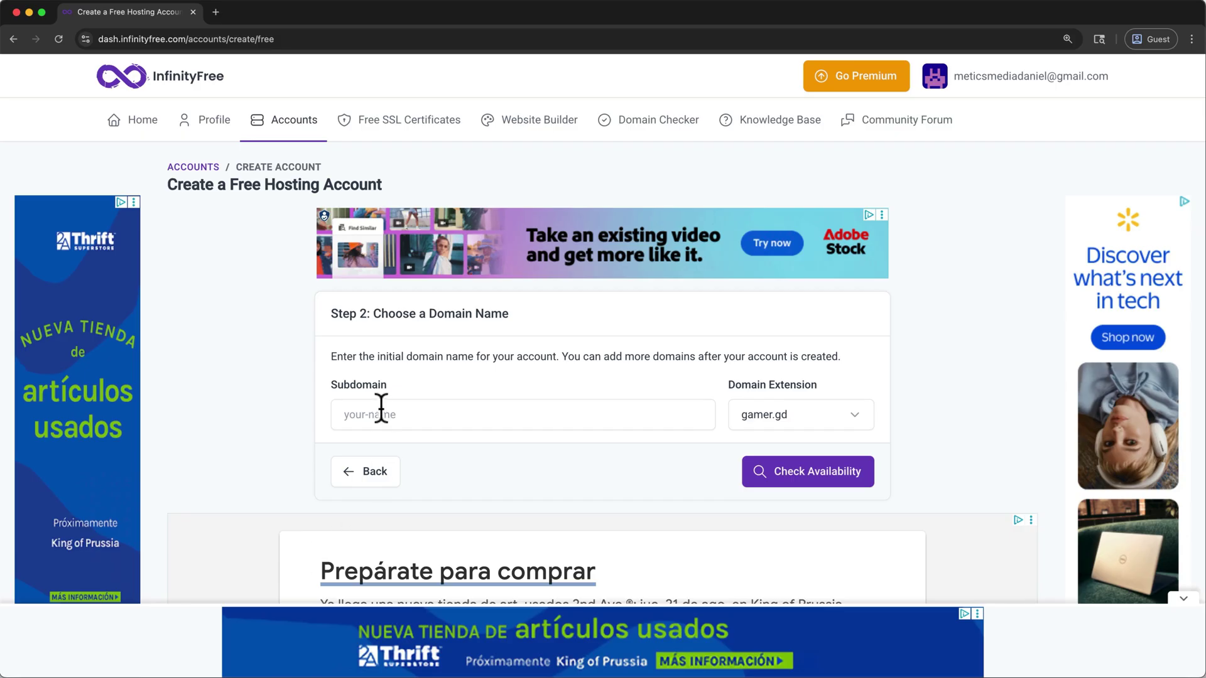
{"action": "left_click_drag", "start_coordinate": [552, 356], "coordinate": [760, 356]}
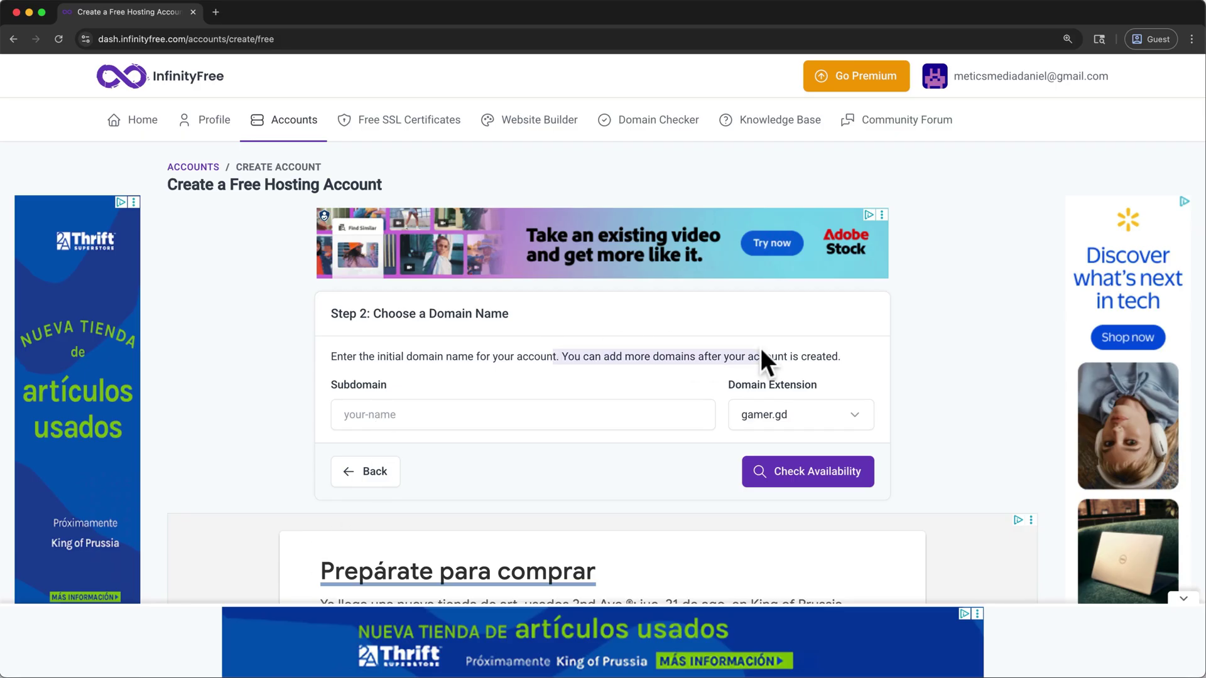
{"action": "left_click", "coordinate": [790, 409]}
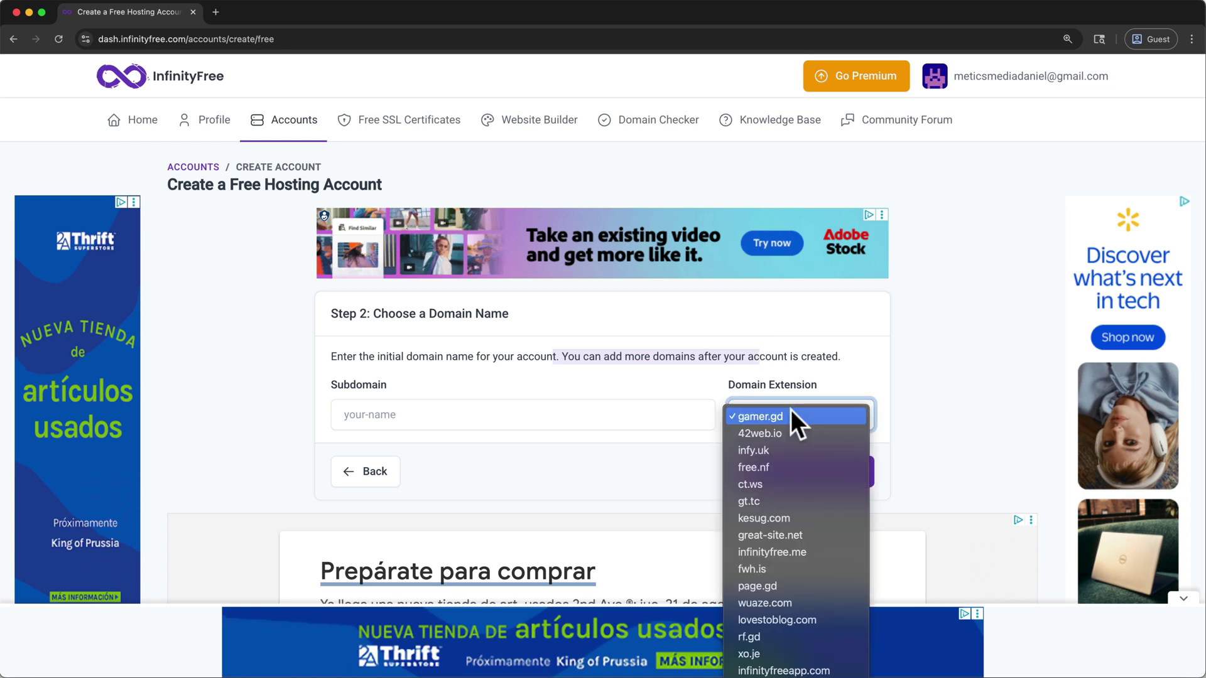
{"action": "left_click", "coordinate": [781, 466]}
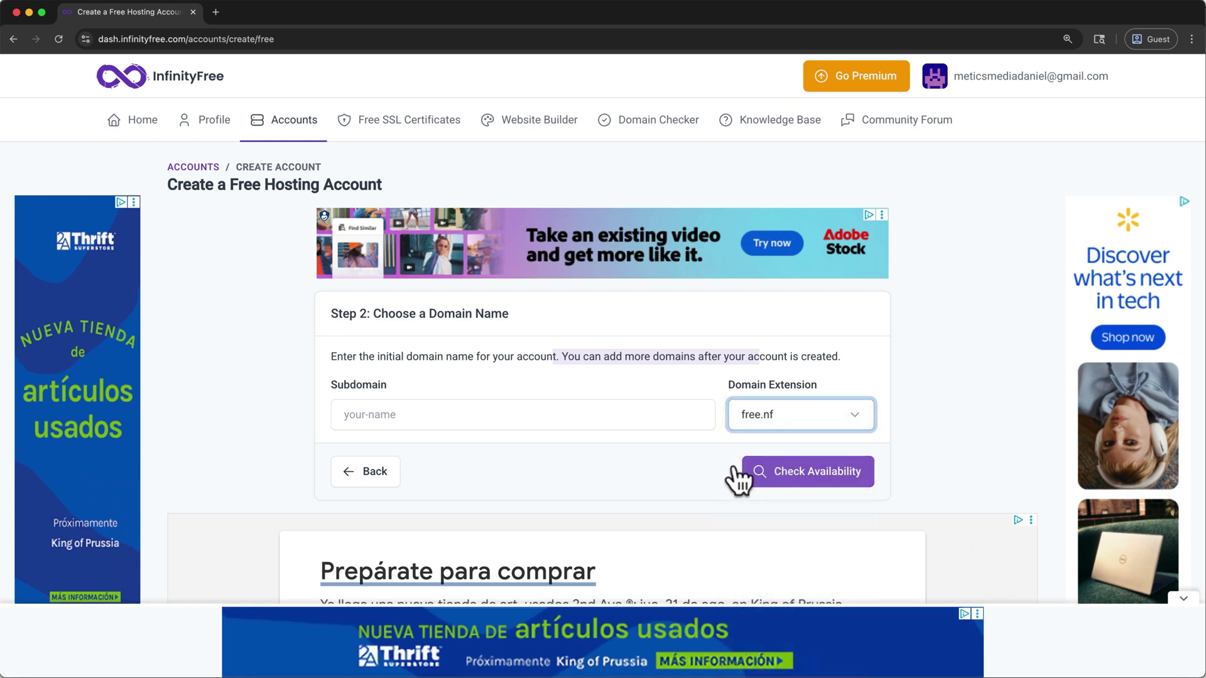
{"action": "left_click", "coordinate": [624, 415]}
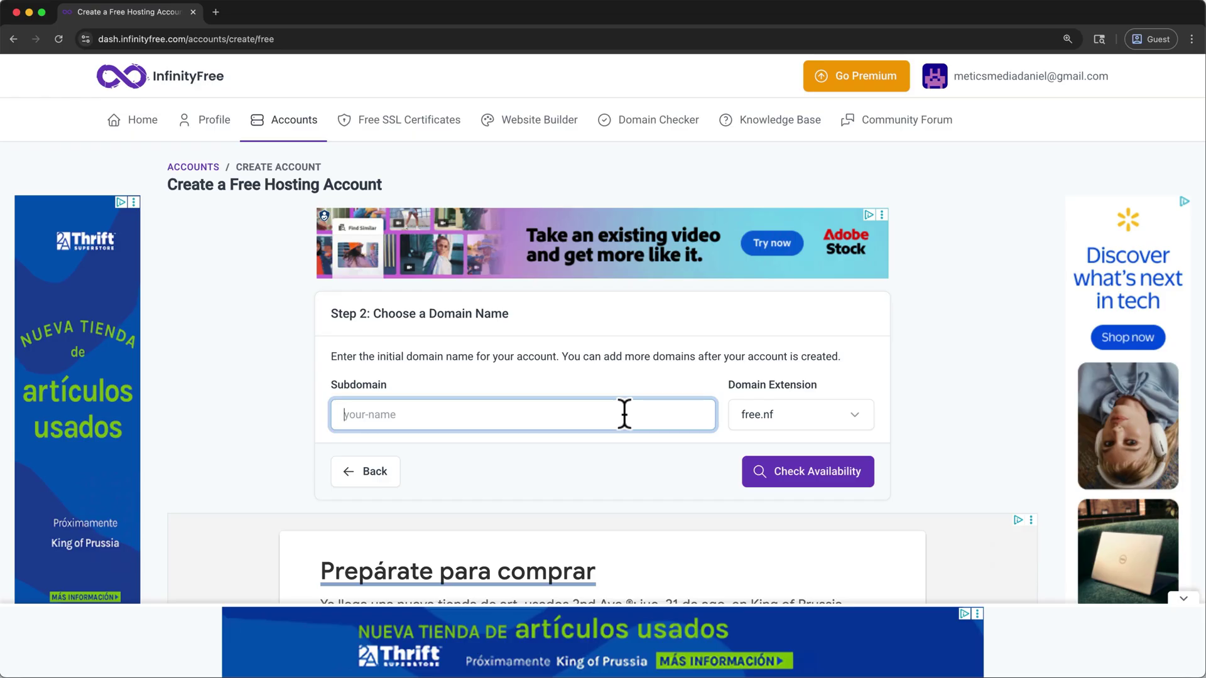
{"action": "type", "text": "meticsifwp2"}
Step: Confirm meticsifwp2.free.nf is available and review the prefilled account label
{"action": "left_click", "coordinate": [817, 472]}
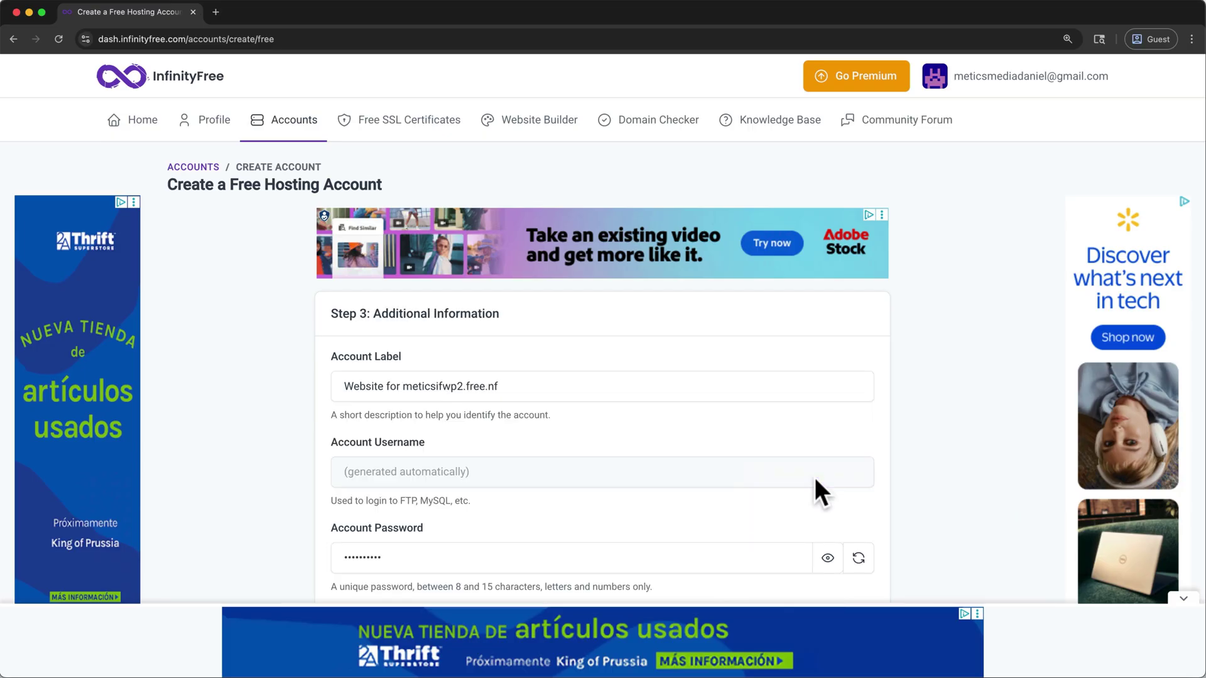
{"action": "left_click", "coordinate": [624, 380]}
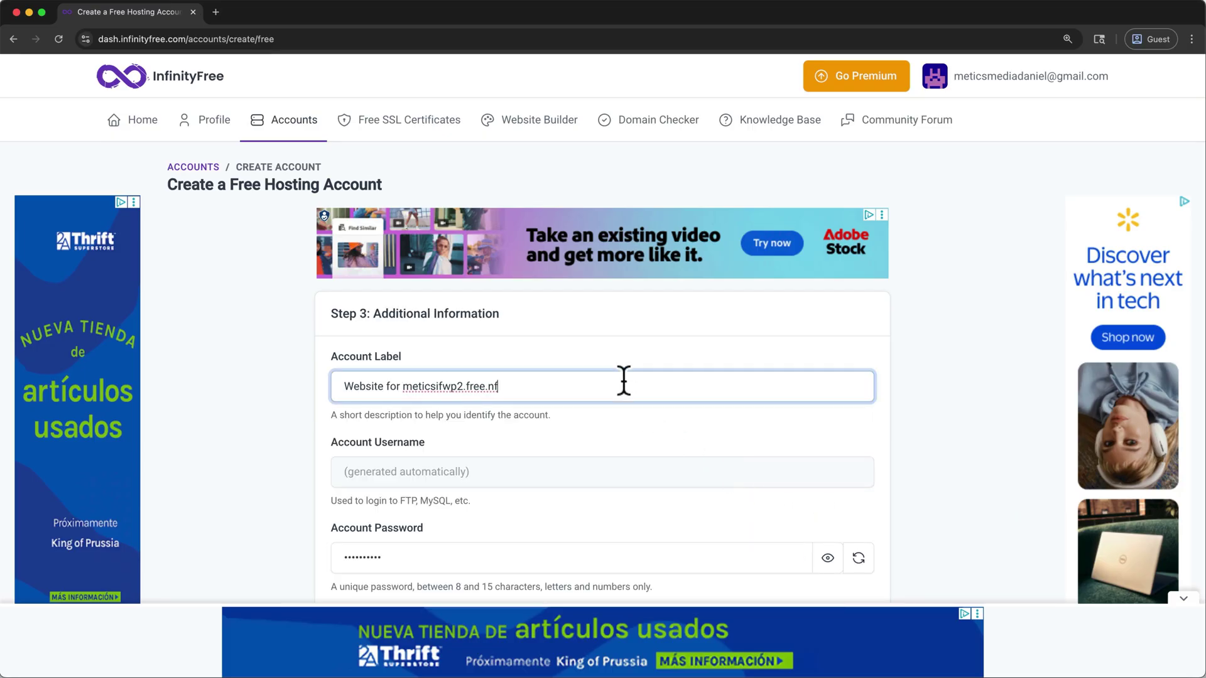
{"action": "scroll", "coordinate": [293, 400], "scroll_direction": "down", "scroll_amount": 3}
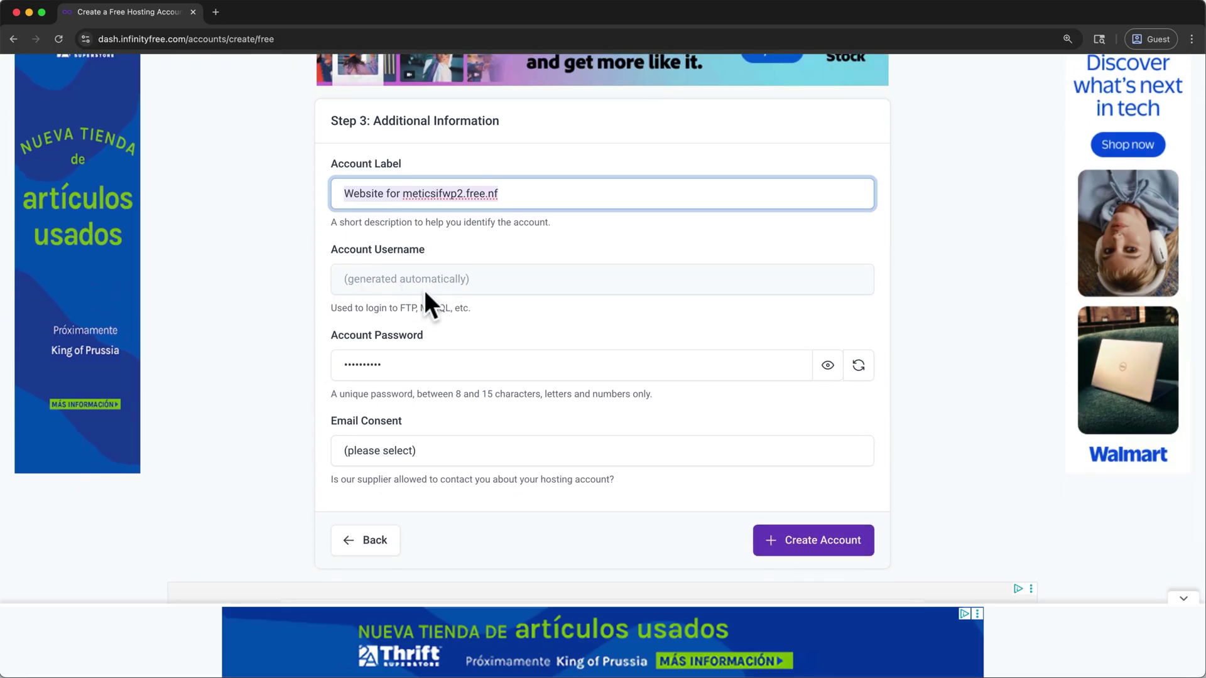
Step: Replace the generated account password, set Email Consent to I Approve, and create the account
{"action": "left_click", "coordinate": [352, 361]}
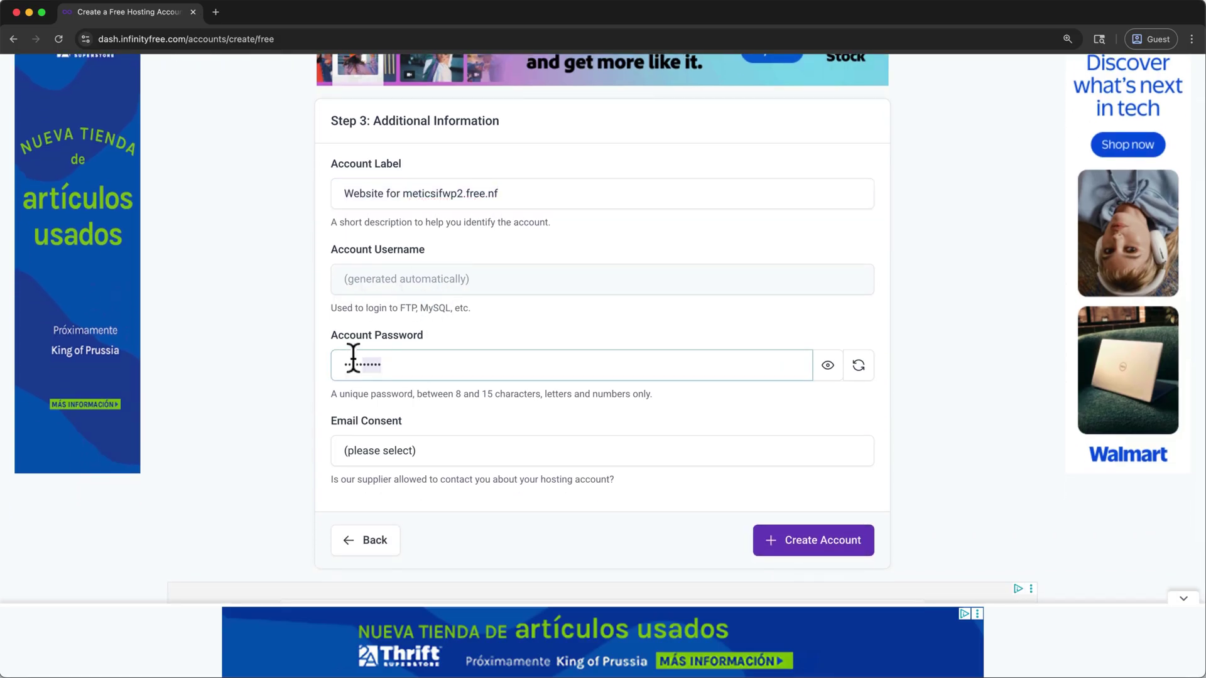
{"action": "left_click_drag", "start_coordinate": [352, 361], "coordinate": [315, 358]}
{"action": "key", "text": "BackSpace"}
{"action": "type", "text": "••••••••"}
{"action": "left_click", "coordinate": [411, 452]}
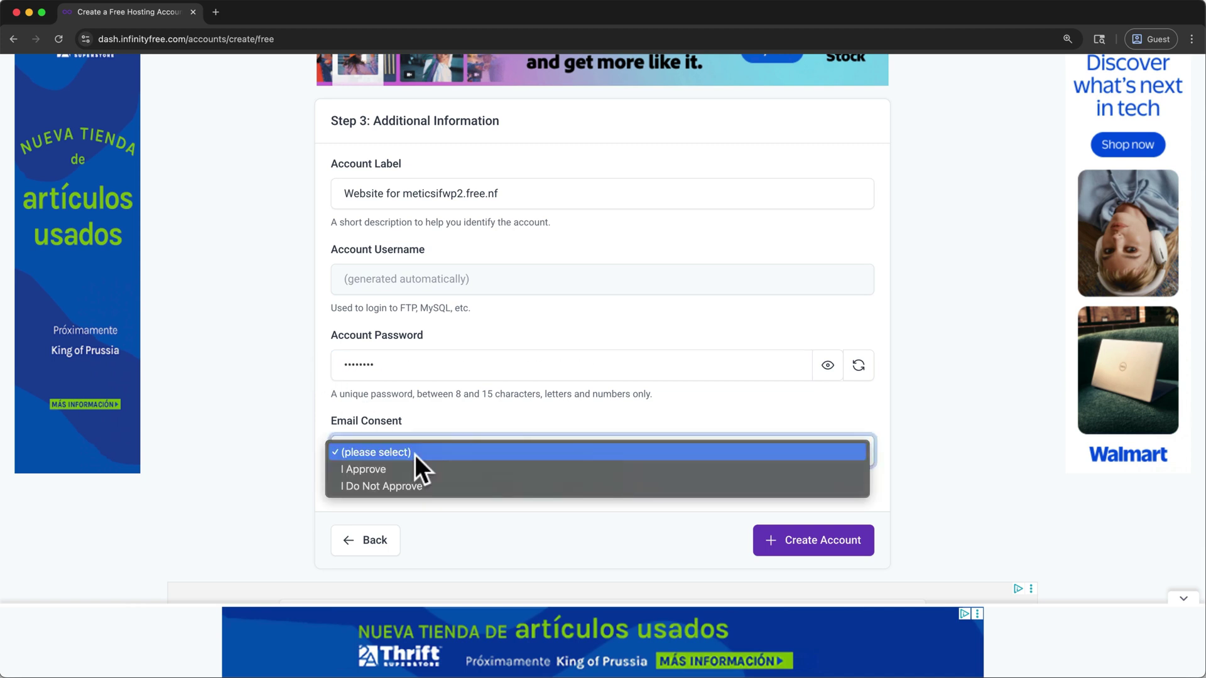
{"action": "left_click", "coordinate": [413, 465]}
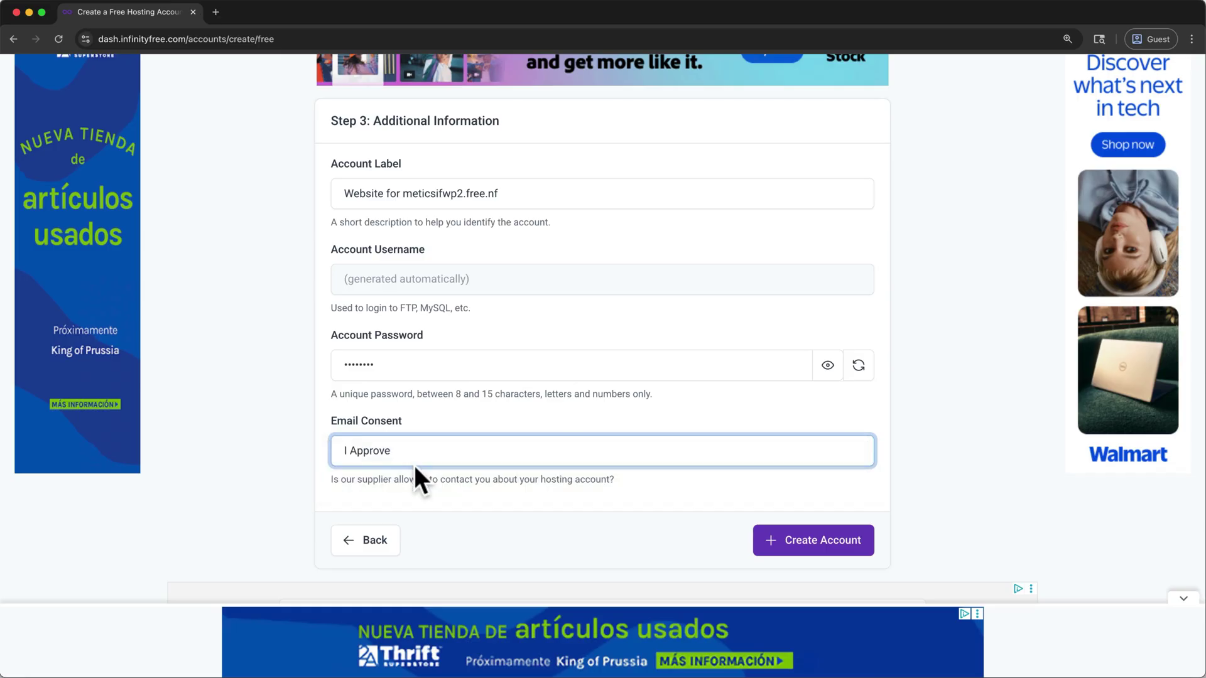
{"action": "left_click", "coordinate": [810, 544]}
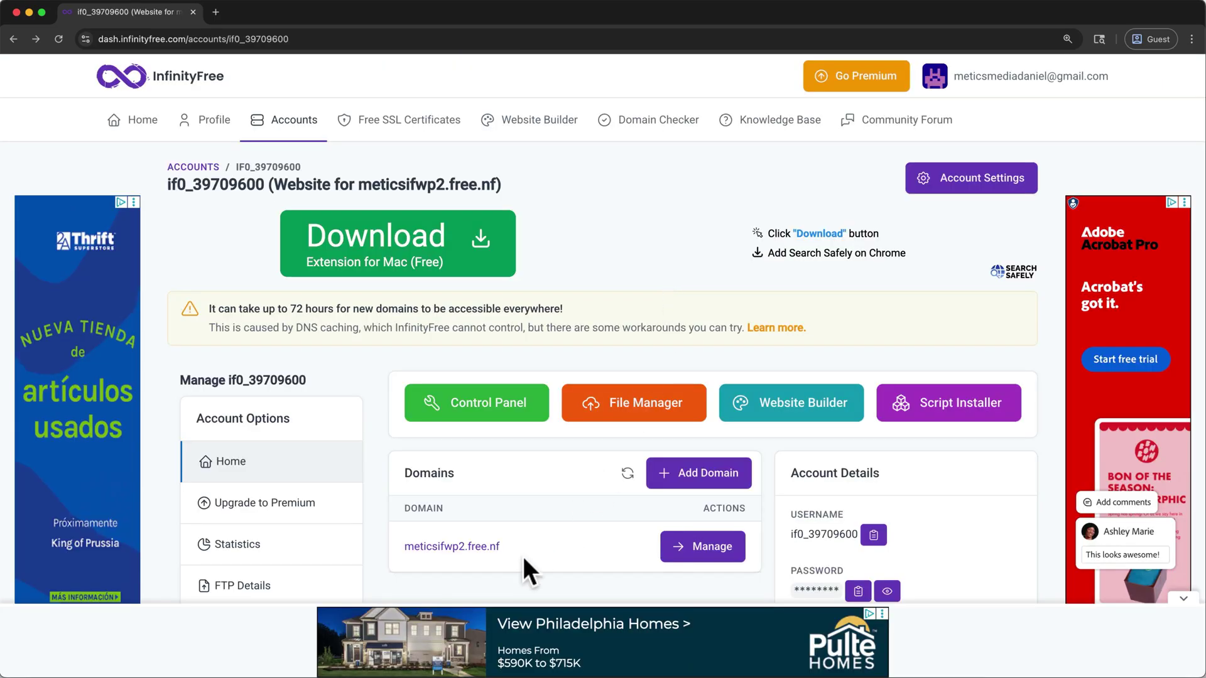
{"action": "left_click_drag", "start_coordinate": [515, 544], "coordinate": [402, 548]}
{"action": "key", "text": "super+c"}
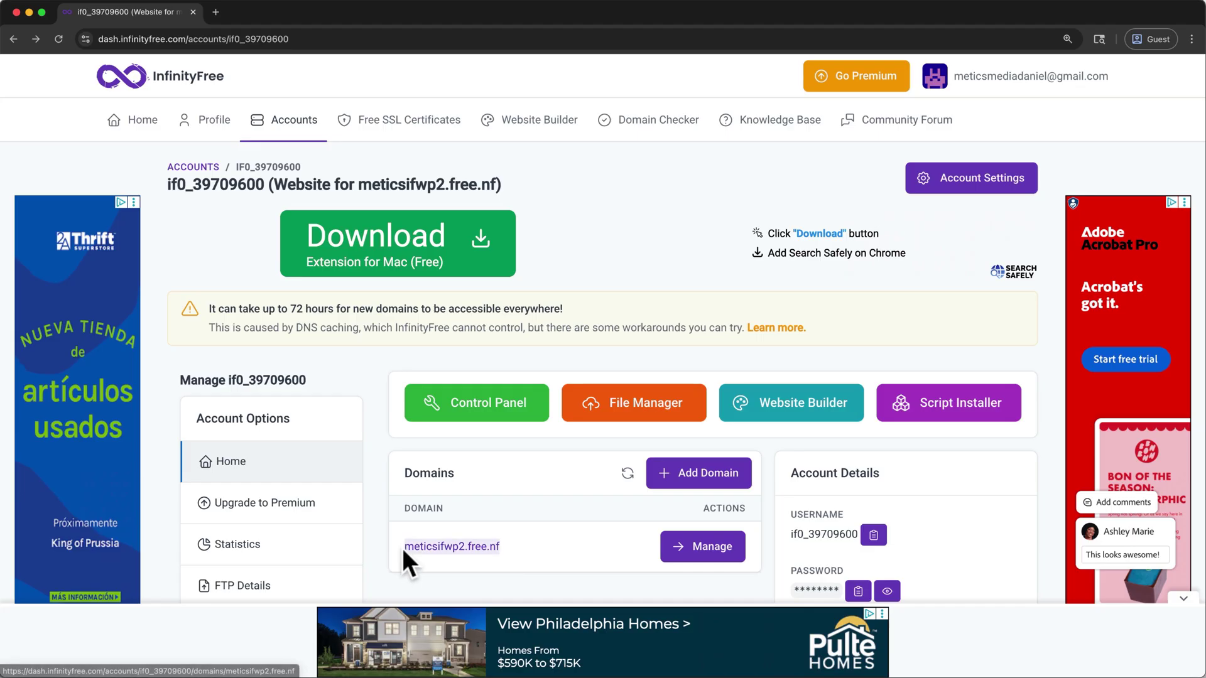
{"action": "right_click", "coordinate": [424, 543]}
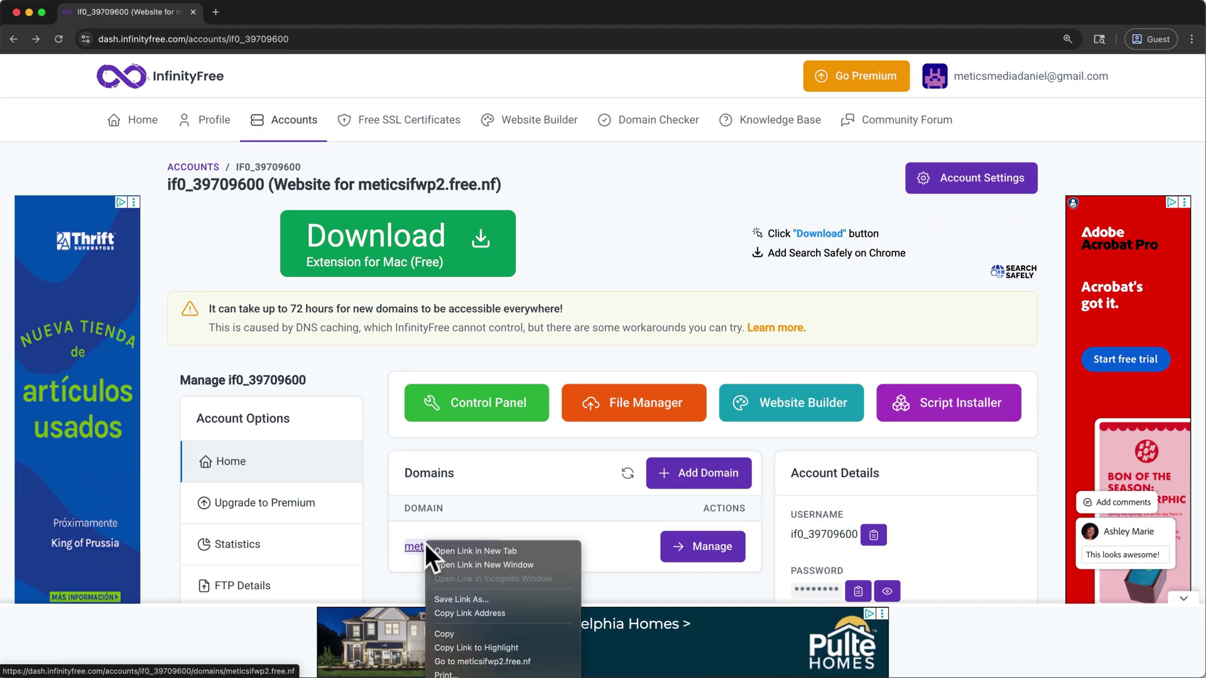
{"action": "left_click", "coordinate": [440, 633]}
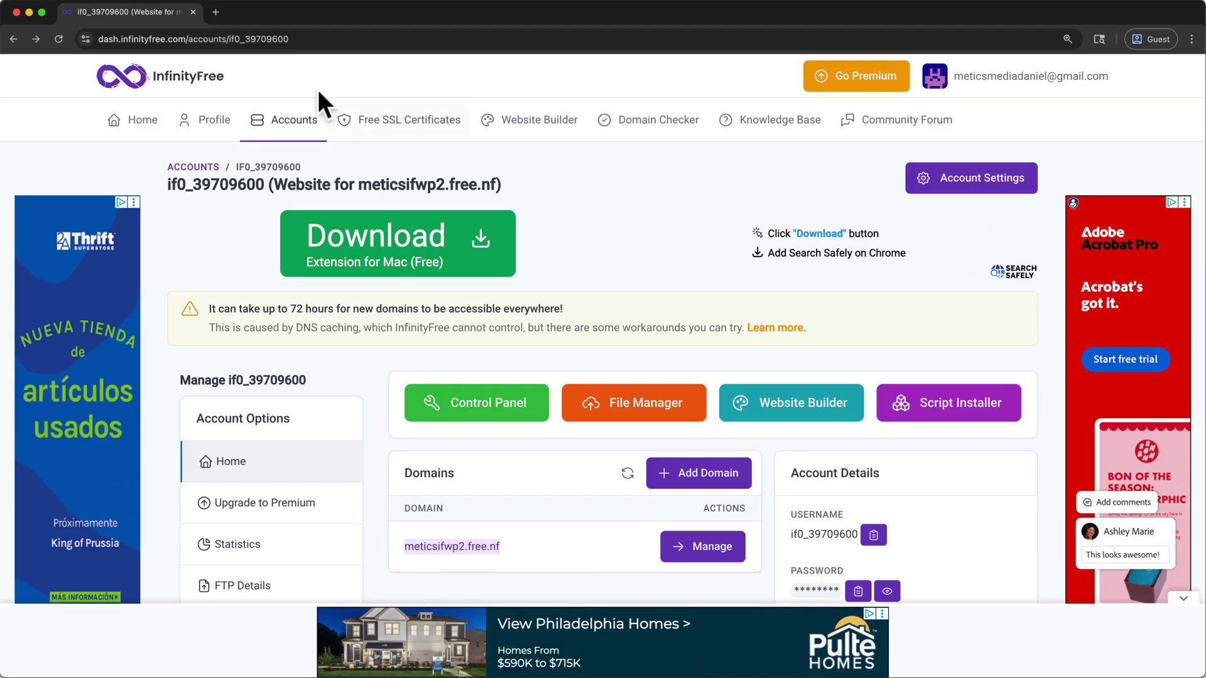
{"action": "left_click", "coordinate": [221, 14]}
{"action": "key", "text": "super+v"}
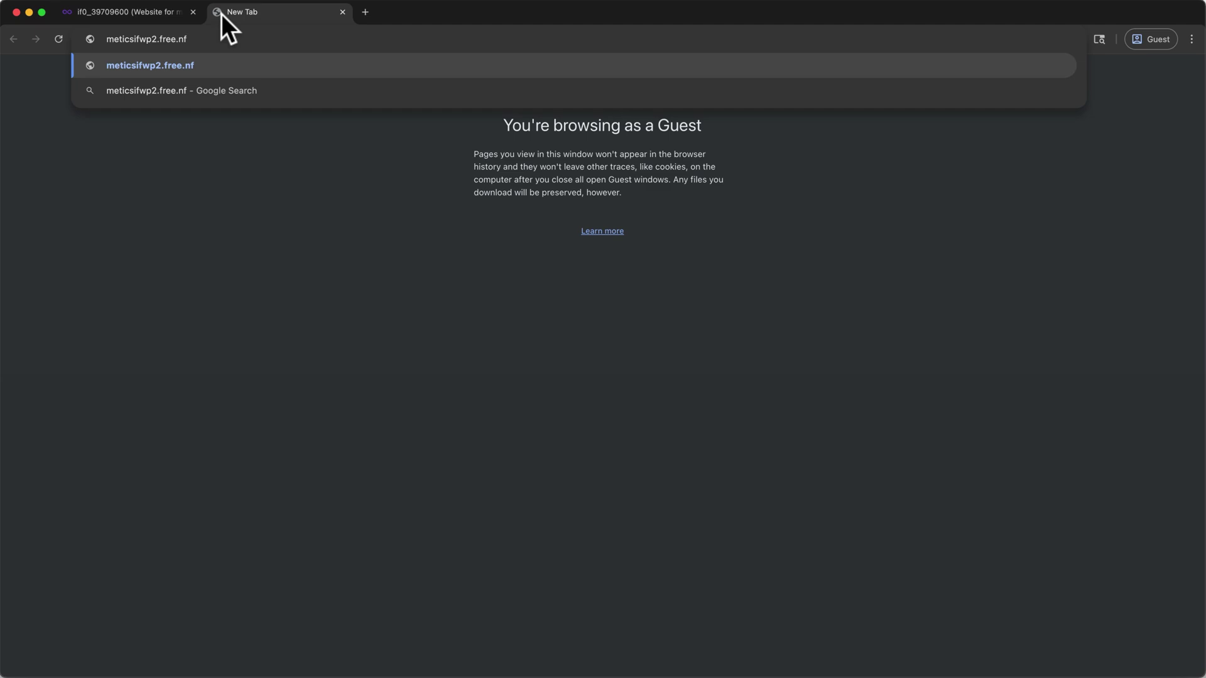
{"action": "key", "text": "Return"}
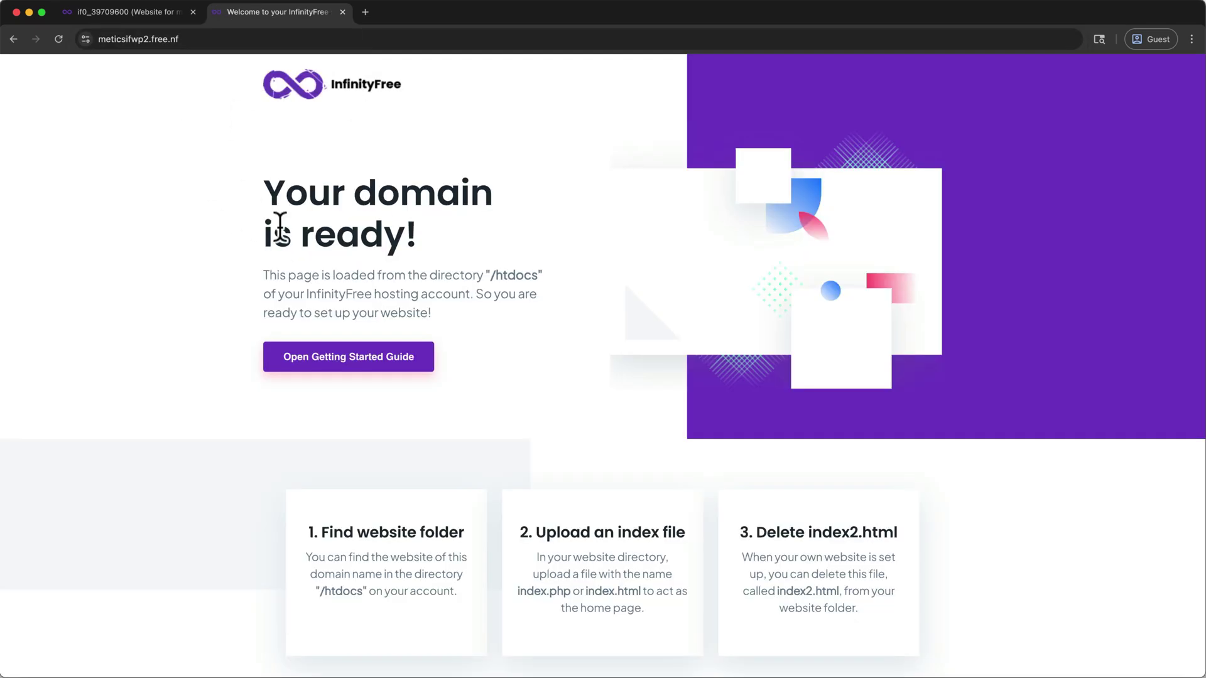
{"action": "left_click", "coordinate": [340, 8]}
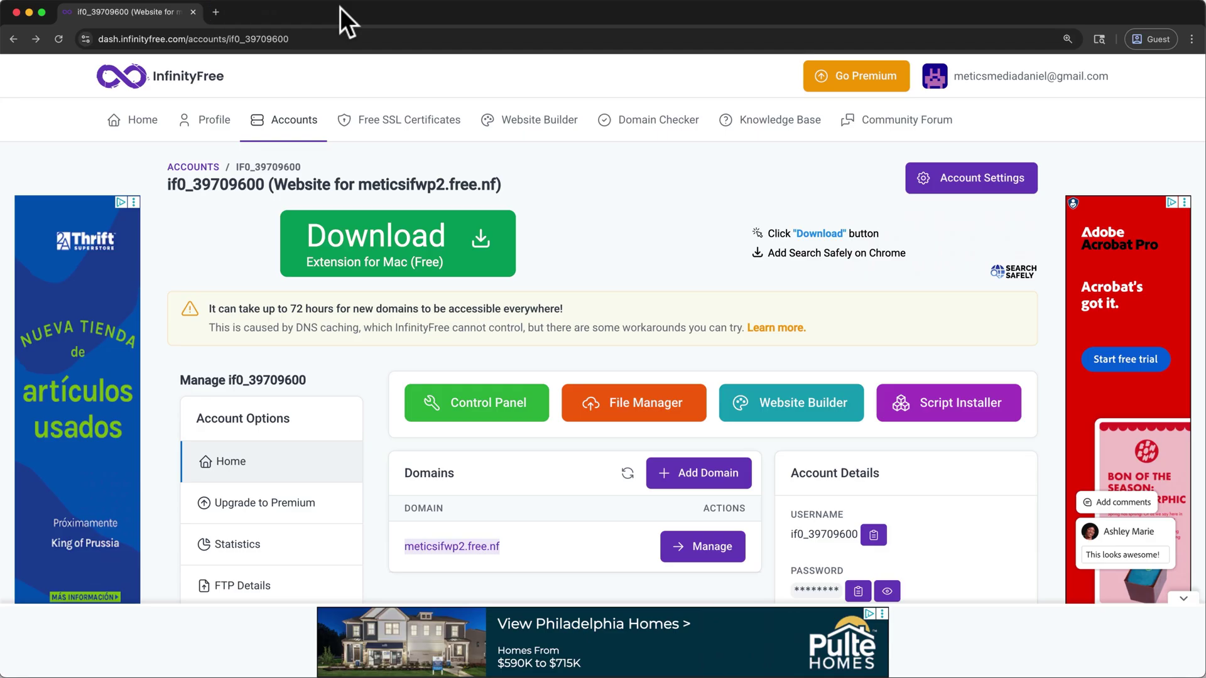
Step: Enter the control panel, approving service emails, and launch Softaculous's WordPress installer
{"action": "left_click", "coordinate": [483, 414]}
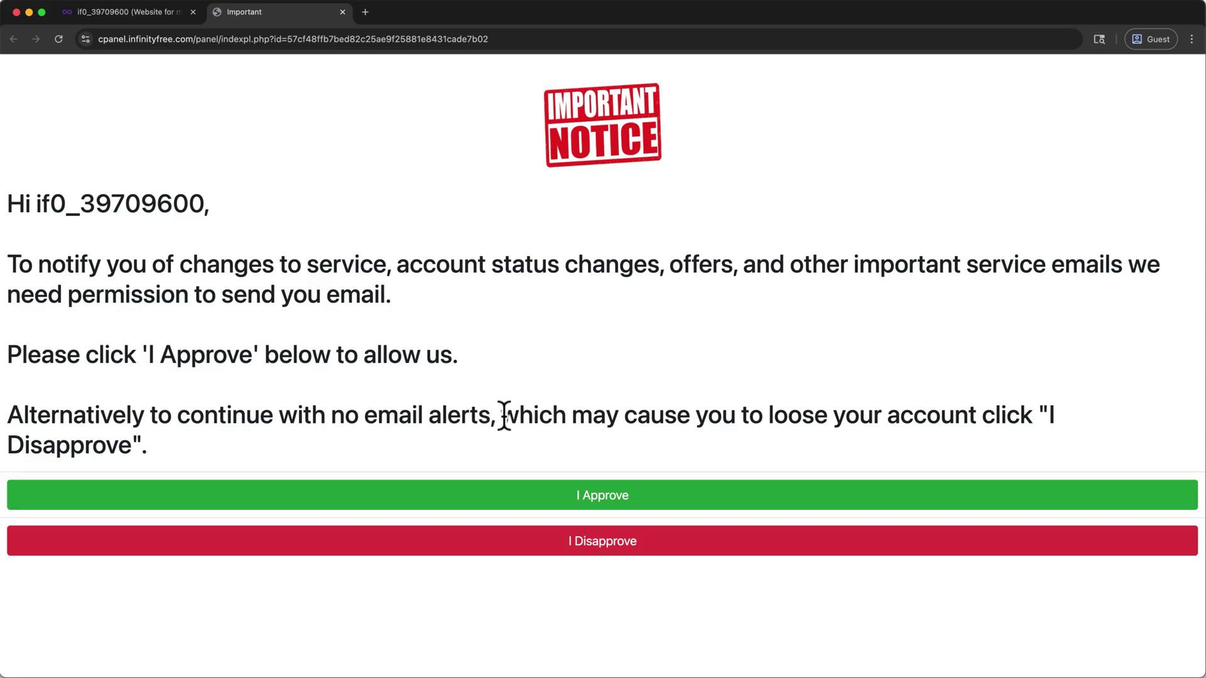
{"action": "left_click", "coordinate": [545, 502]}
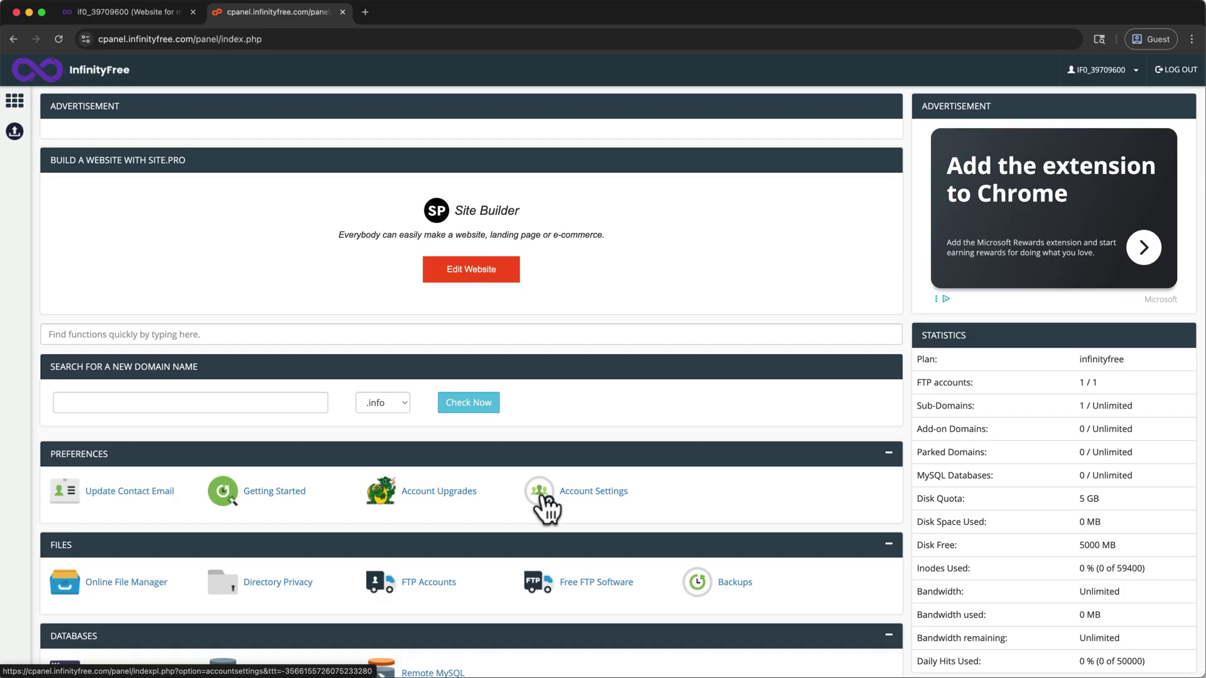
{"action": "scroll", "coordinate": [541, 496], "scroll_direction": "down", "scroll_amount": 9}
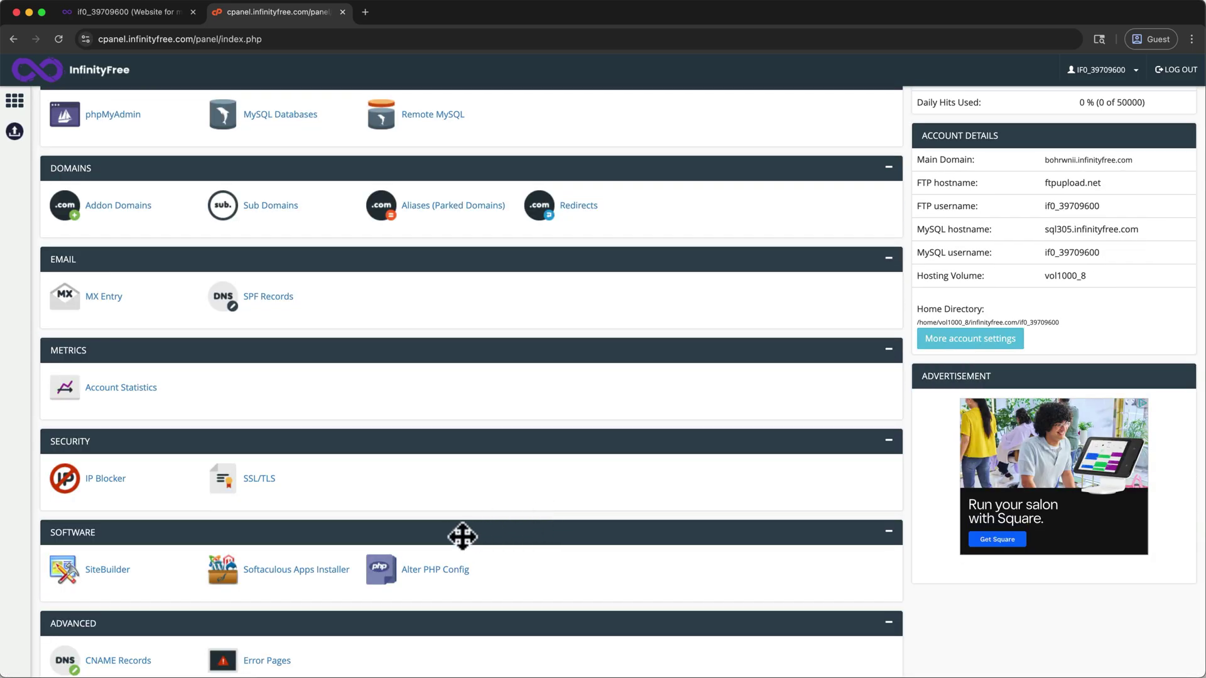
{"action": "left_click", "coordinate": [331, 581]}
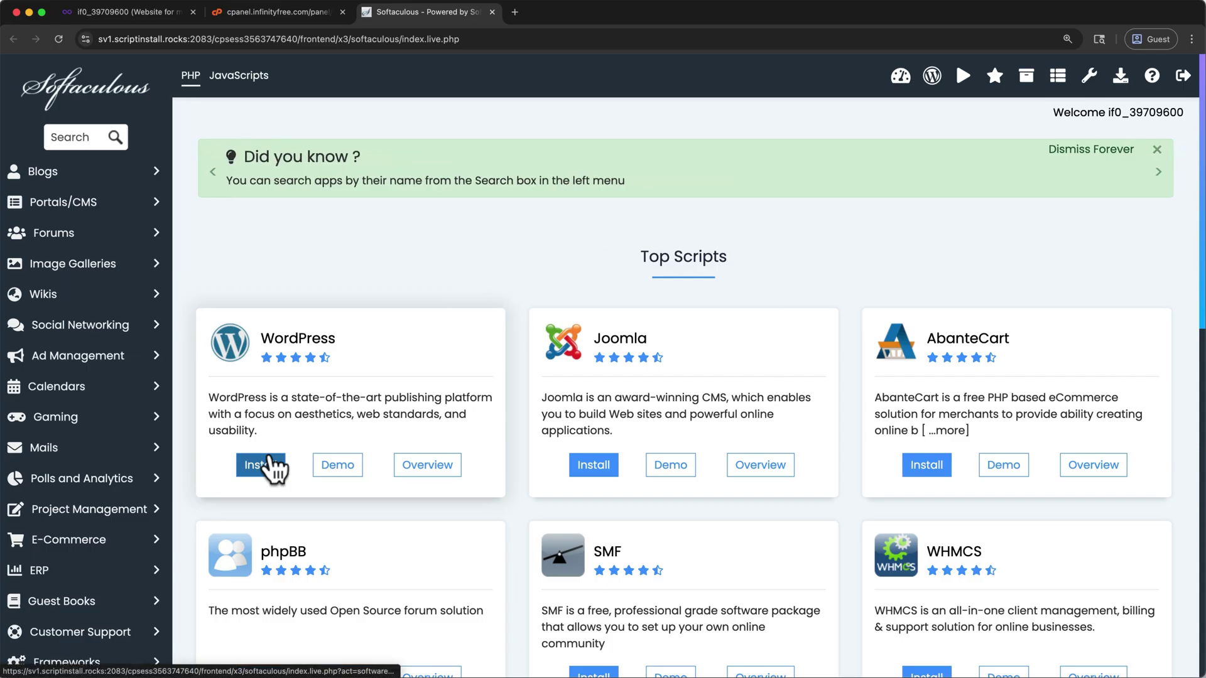
{"action": "left_click", "coordinate": [270, 466]}
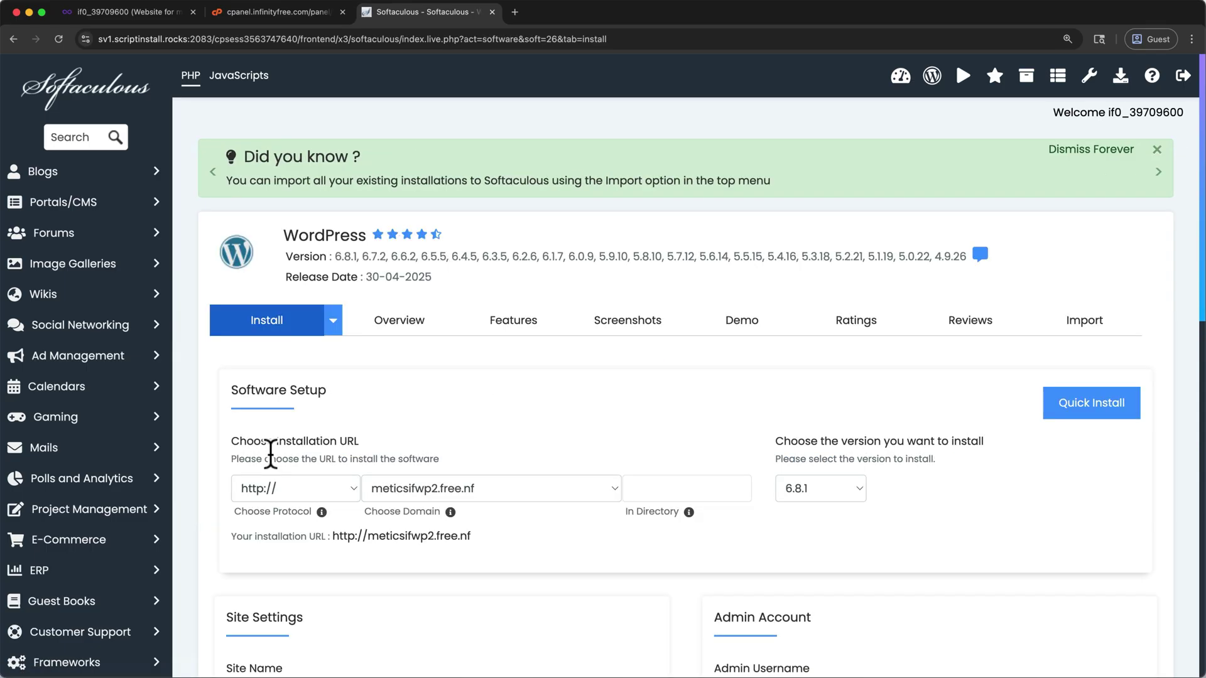
Step: Keep meticsifwp2.free.nf as the install domain and switch to Quick Install
{"action": "left_click", "coordinate": [430, 496]}
{"action": "left_click", "coordinate": [431, 497]}
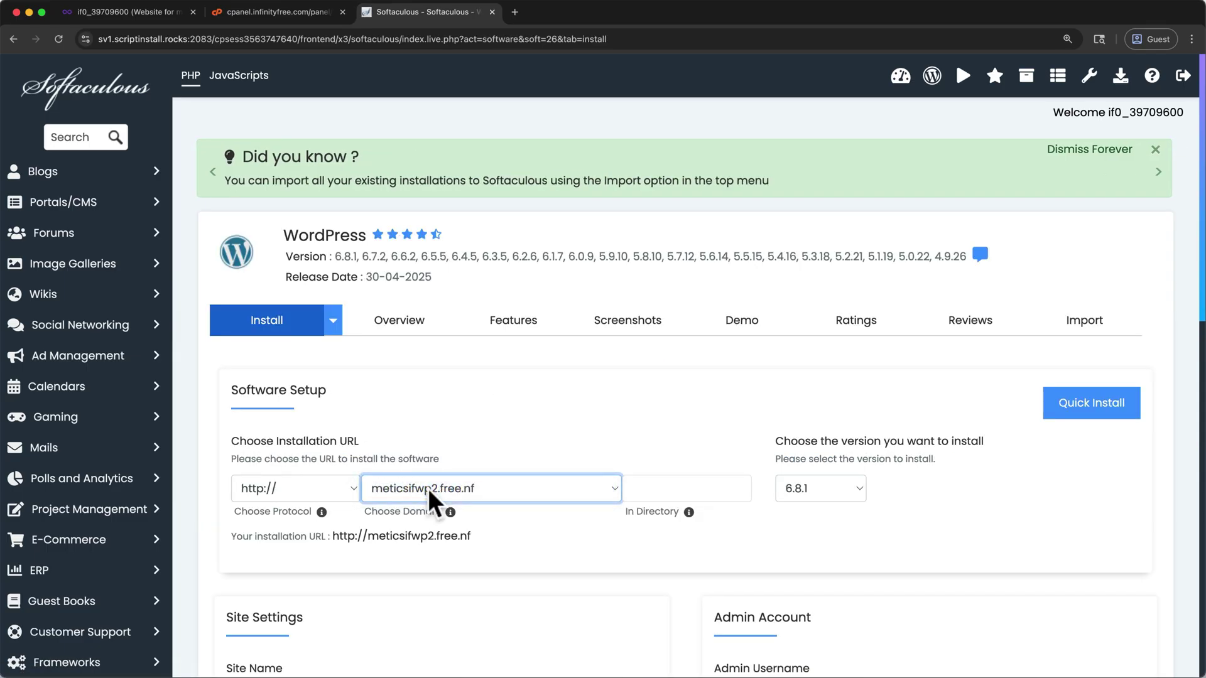
{"action": "left_click", "coordinate": [1063, 416]}
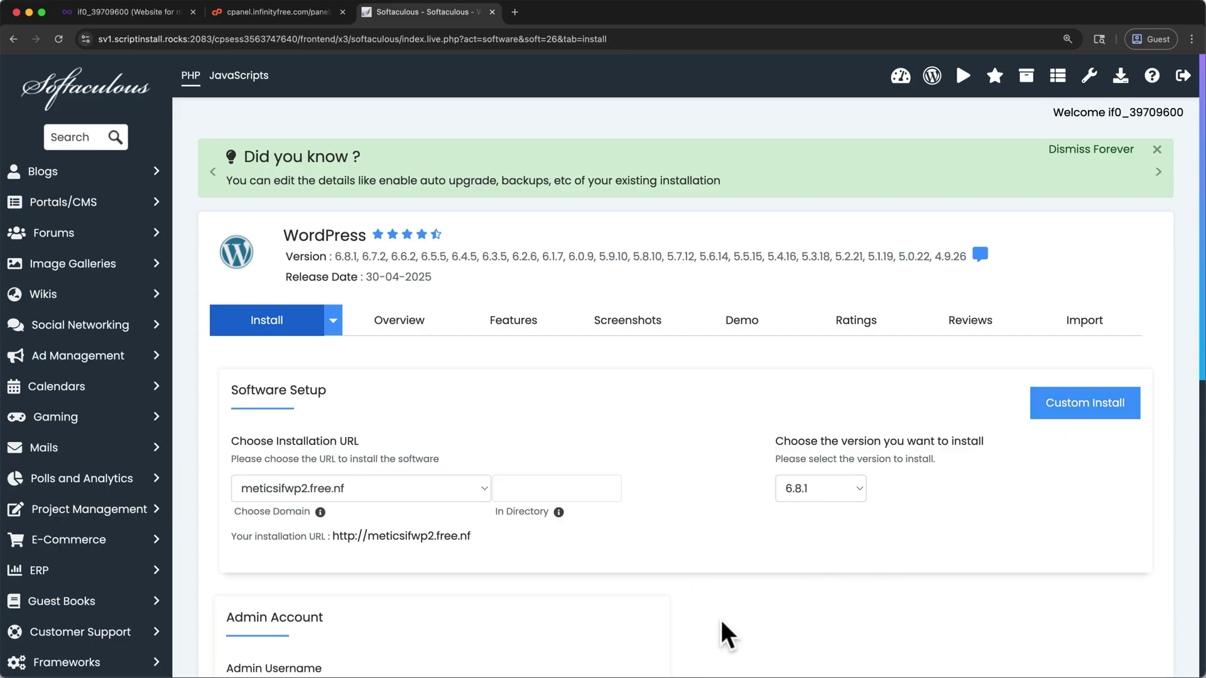
{"action": "scroll", "coordinate": [719, 616], "scroll_direction": "down", "scroll_amount": 5}
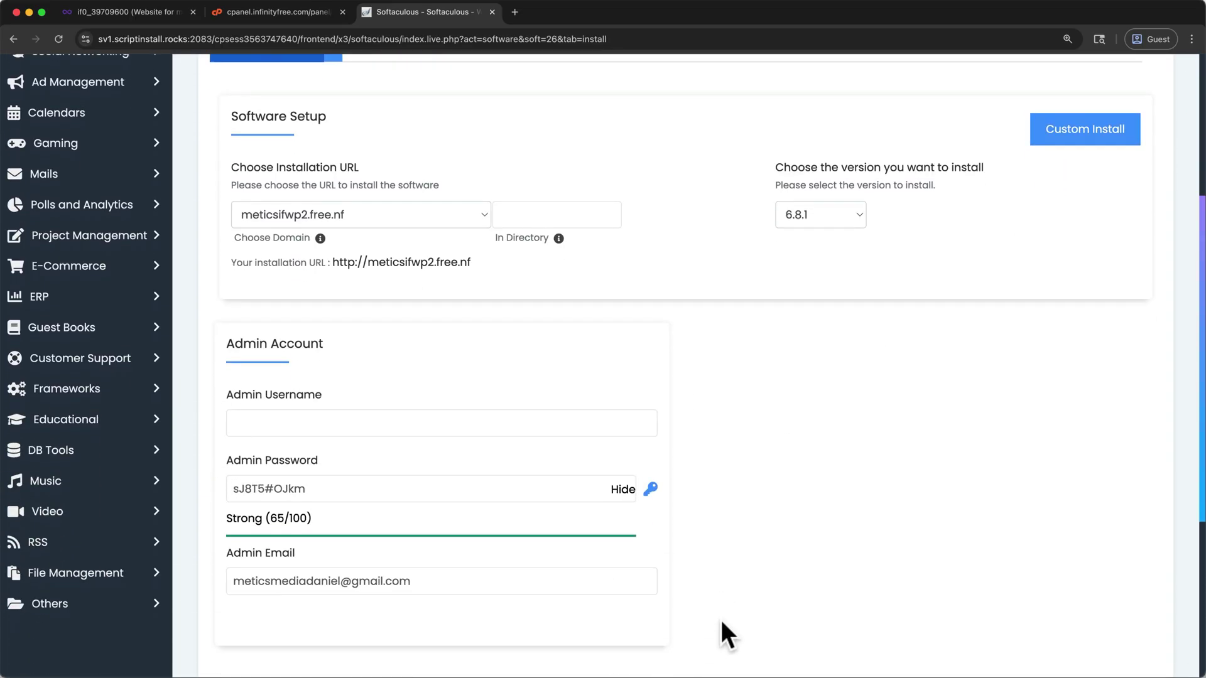
{"action": "scroll", "coordinate": [719, 616], "scroll_direction": "down", "scroll_amount": 1}
Step: Enter a custom admin username and new admin password, then start the WordPress install
{"action": "left_click", "coordinate": [478, 341]}
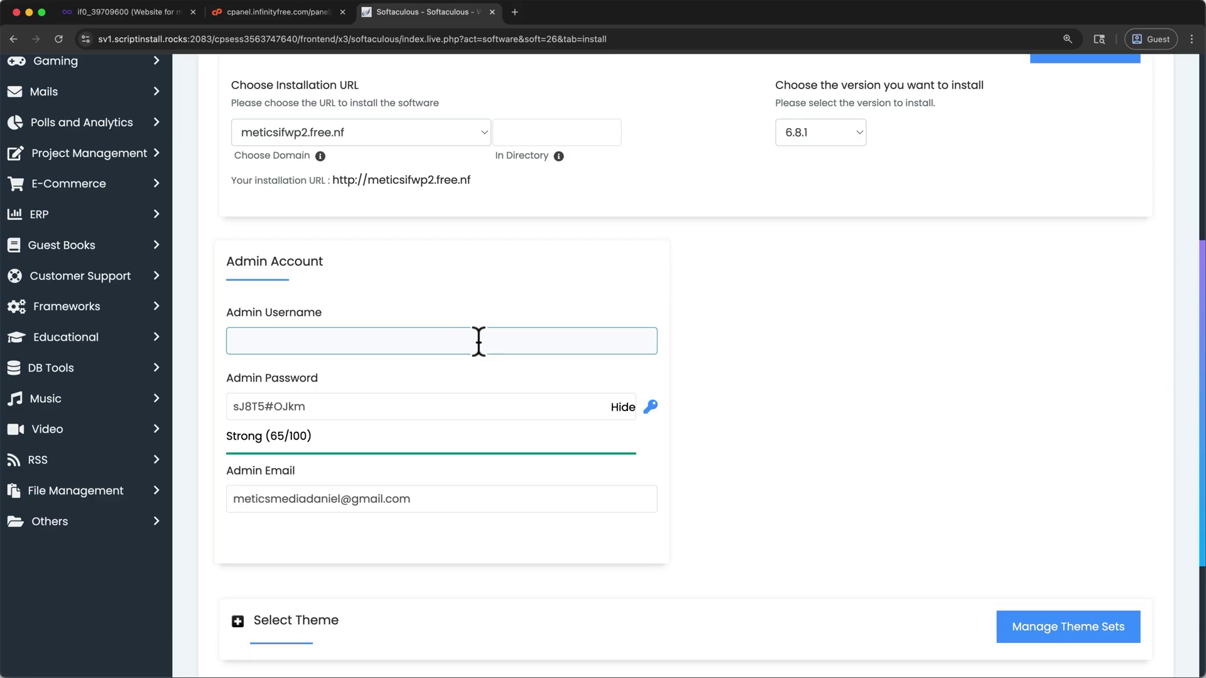
{"action": "left_click", "coordinate": [479, 341]}
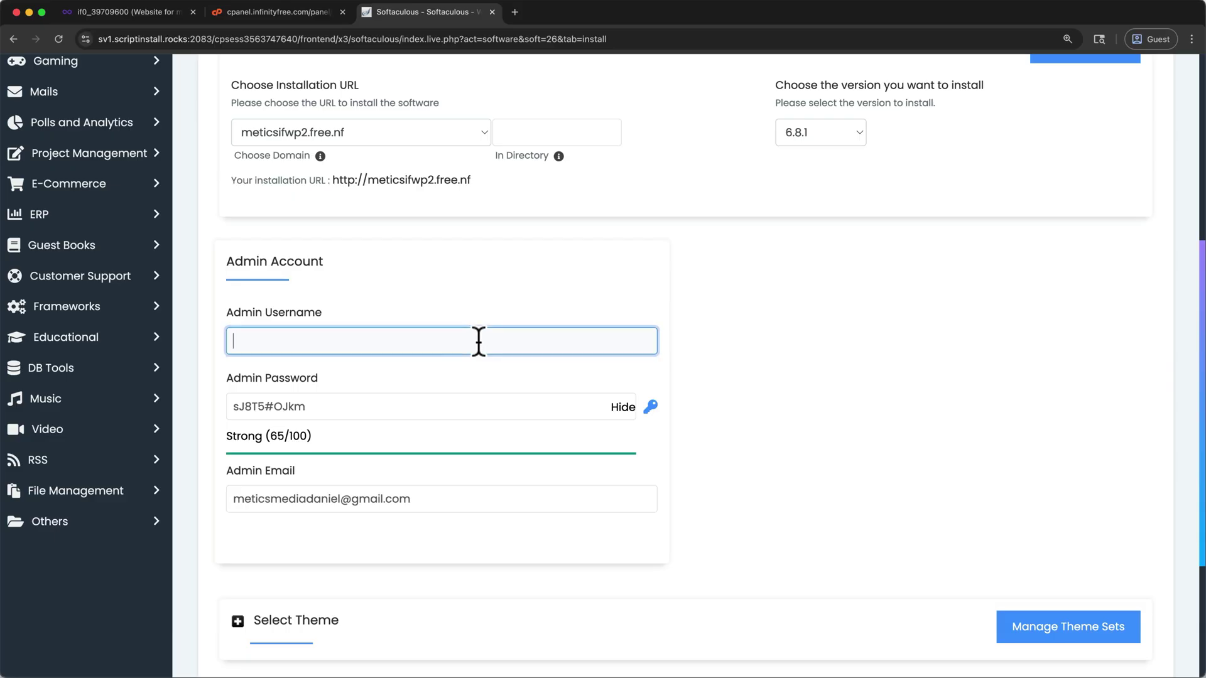
{"action": "type", "text": "wp"}
{"action": "key", "text": "super+v"}
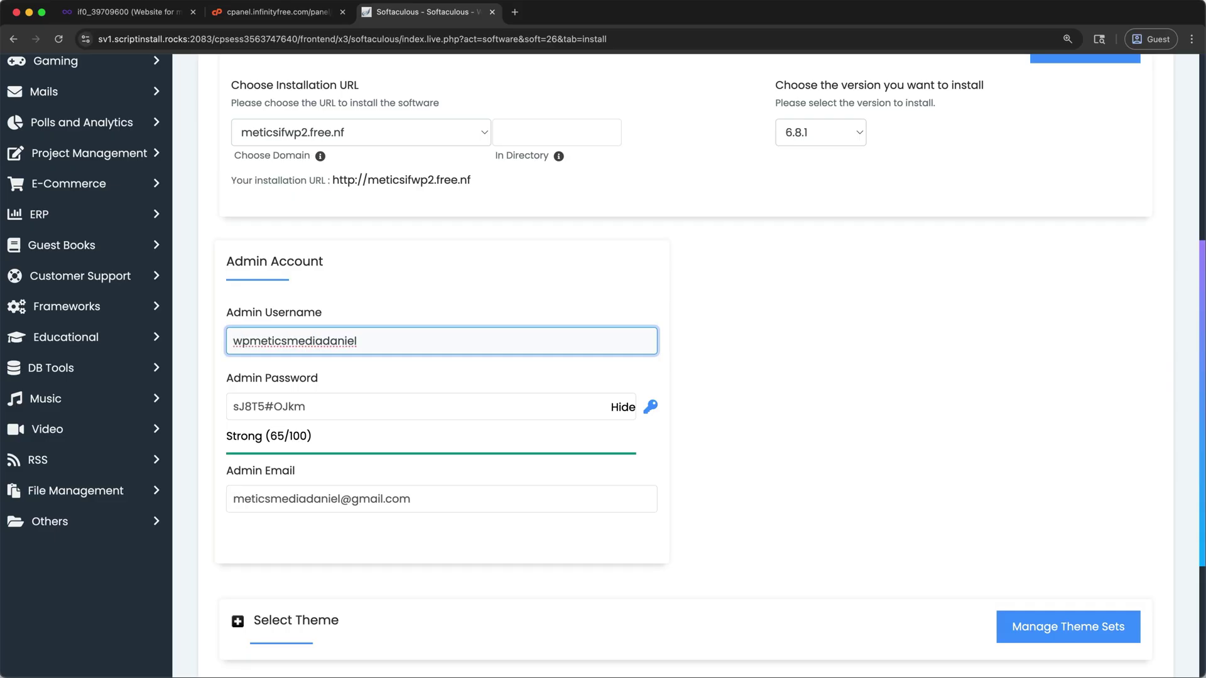
{"action": "left_click", "coordinate": [604, 405]}
{"action": "left_click", "coordinate": [622, 406]}
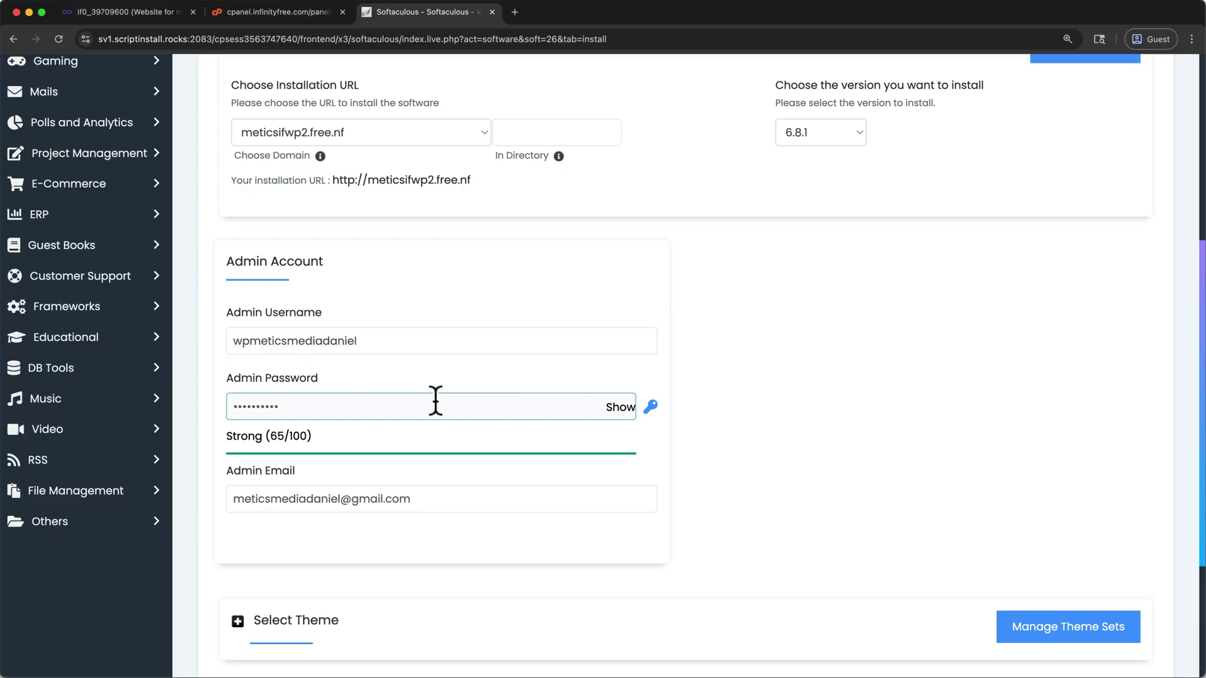
{"action": "left_click_drag", "start_coordinate": [296, 405], "coordinate": [196, 408]}
{"action": "key", "text": "super+c"}
{"action": "left_click", "coordinate": [320, 498]}
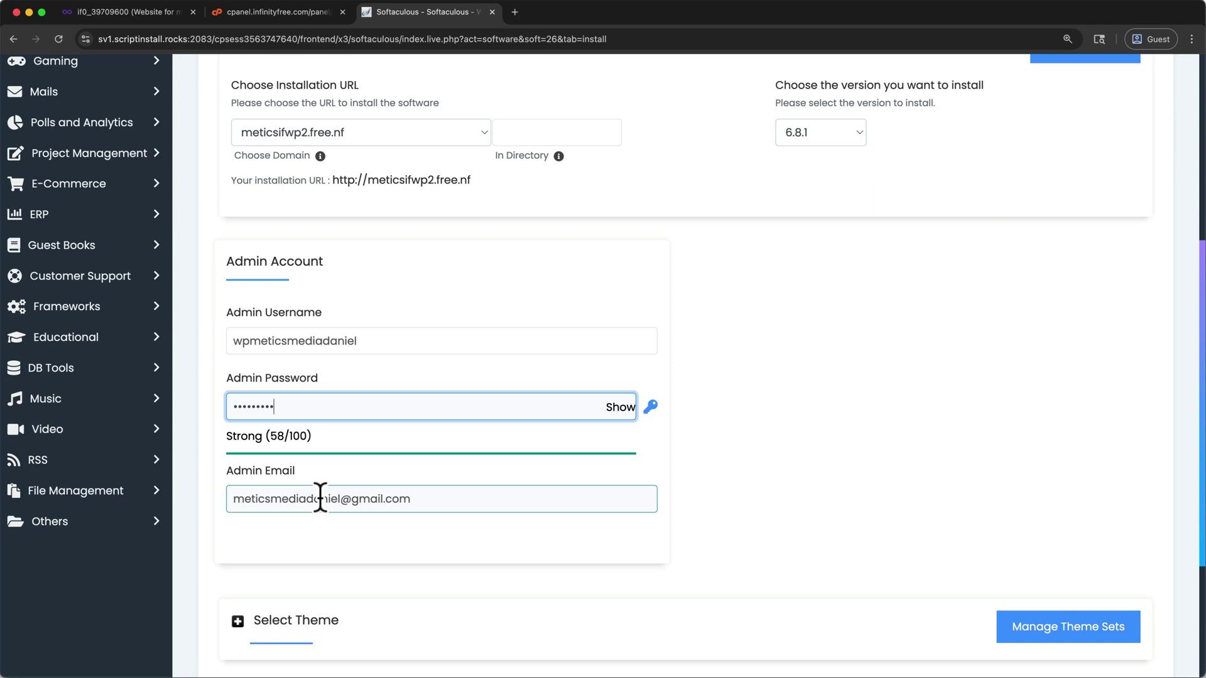
{"action": "scroll", "coordinate": [320, 498], "scroll_direction": "down", "scroll_amount": 5}
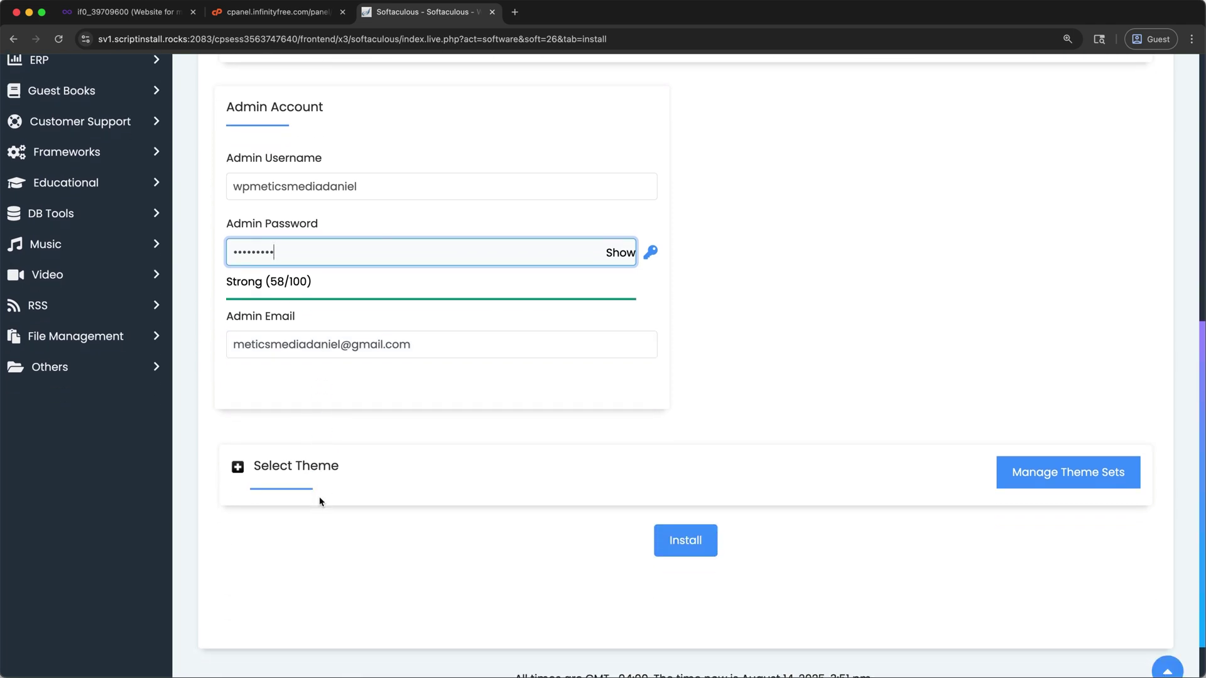
{"action": "left_click", "coordinate": [690, 538]}
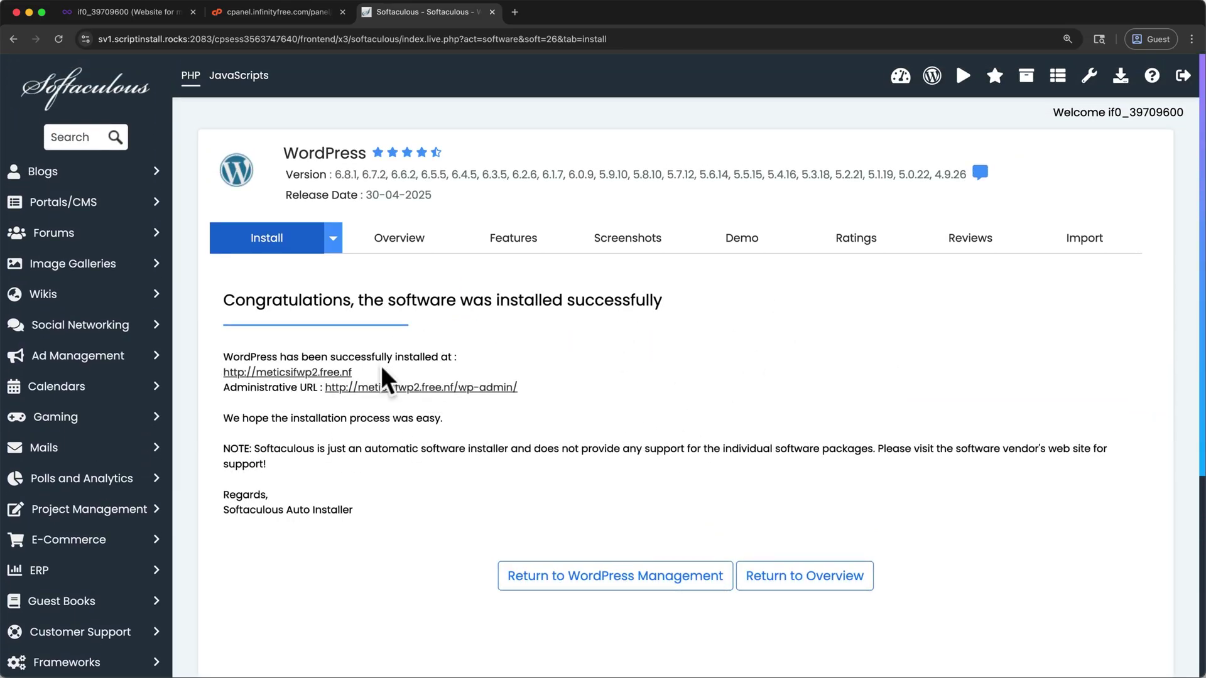
Step: Open meticsifwp2.free.nf in a new tab to check the default blog loads, then close it
{"action": "right_click", "coordinate": [307, 375]}
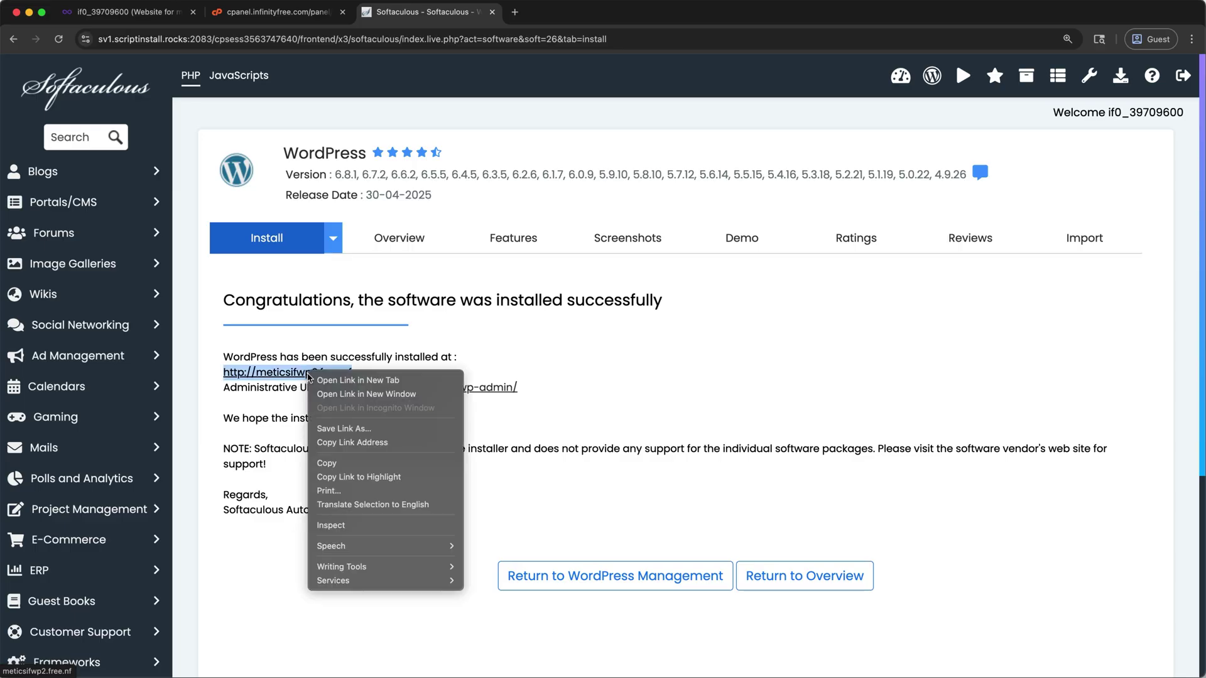
{"action": "left_click", "coordinate": [330, 380]}
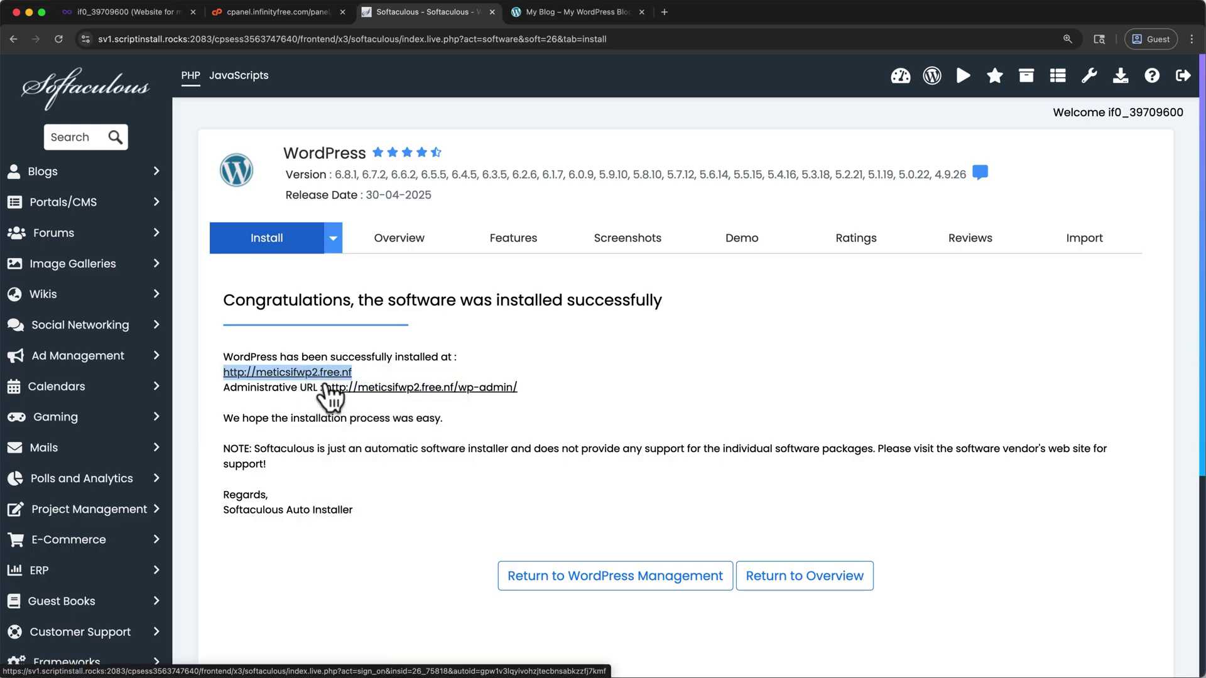
{"action": "left_click", "coordinate": [541, 18]}
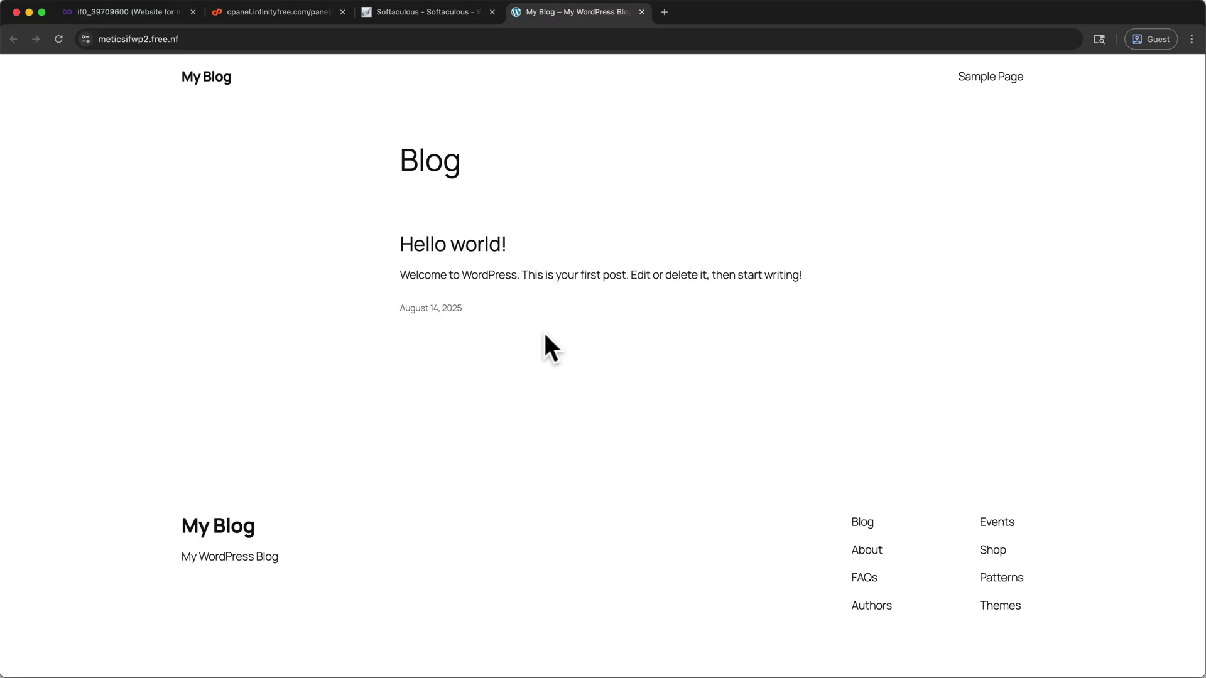
{"action": "left_click", "coordinate": [641, 12]}
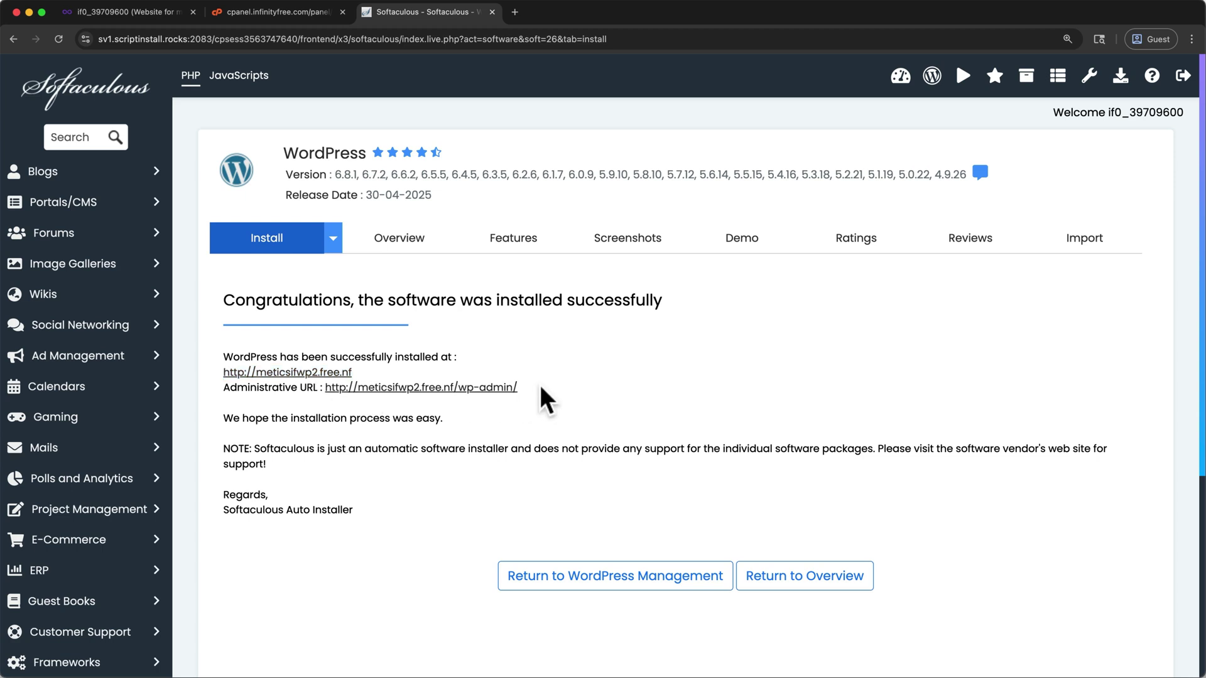
{"action": "left_click_drag", "start_coordinate": [543, 398], "coordinate": [453, 386]}
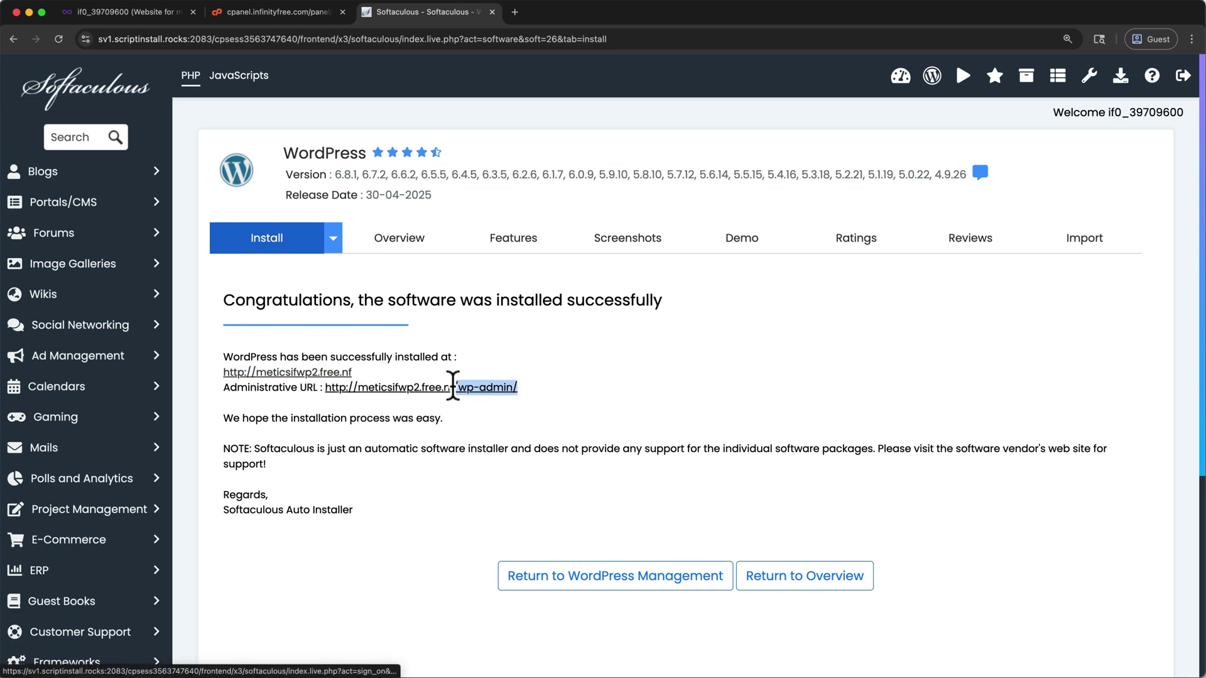
Step: Copy the wp-admin address and load the WordPress login page in a new tab
{"action": "left_click", "coordinate": [538, 398]}
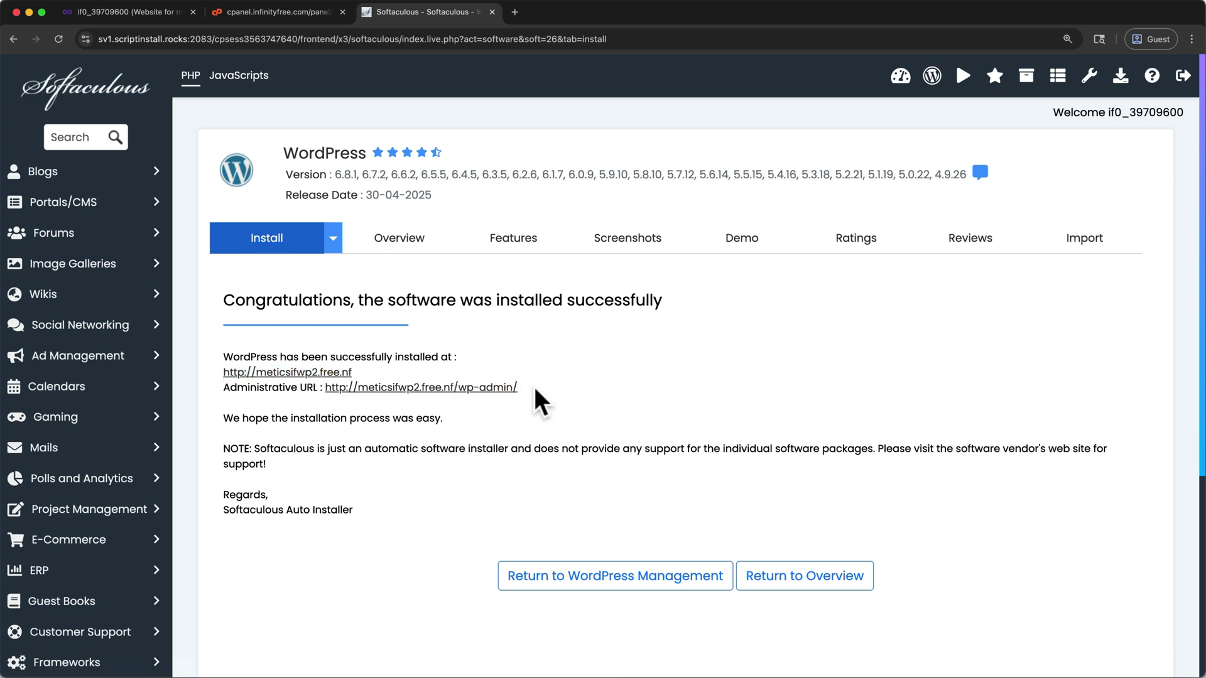
{"action": "left_click_drag", "start_coordinate": [340, 398], "coordinate": [326, 389]}
{"action": "right_click", "coordinate": [326, 389]}
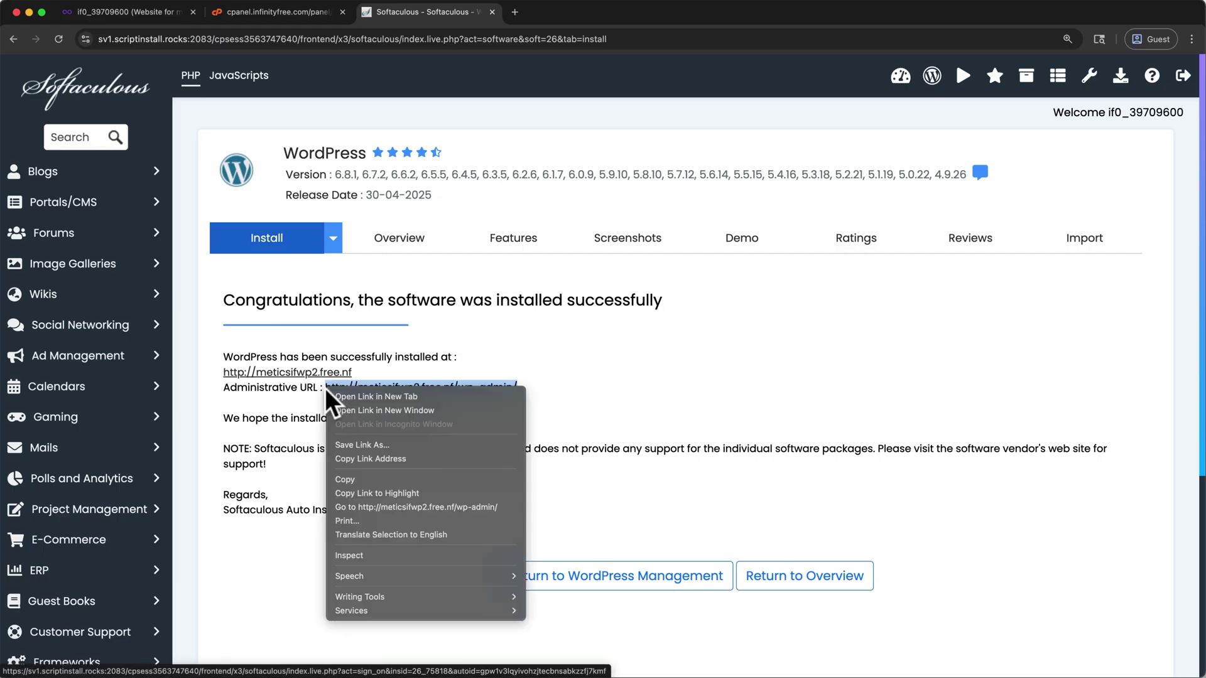
{"action": "left_click", "coordinate": [345, 480]}
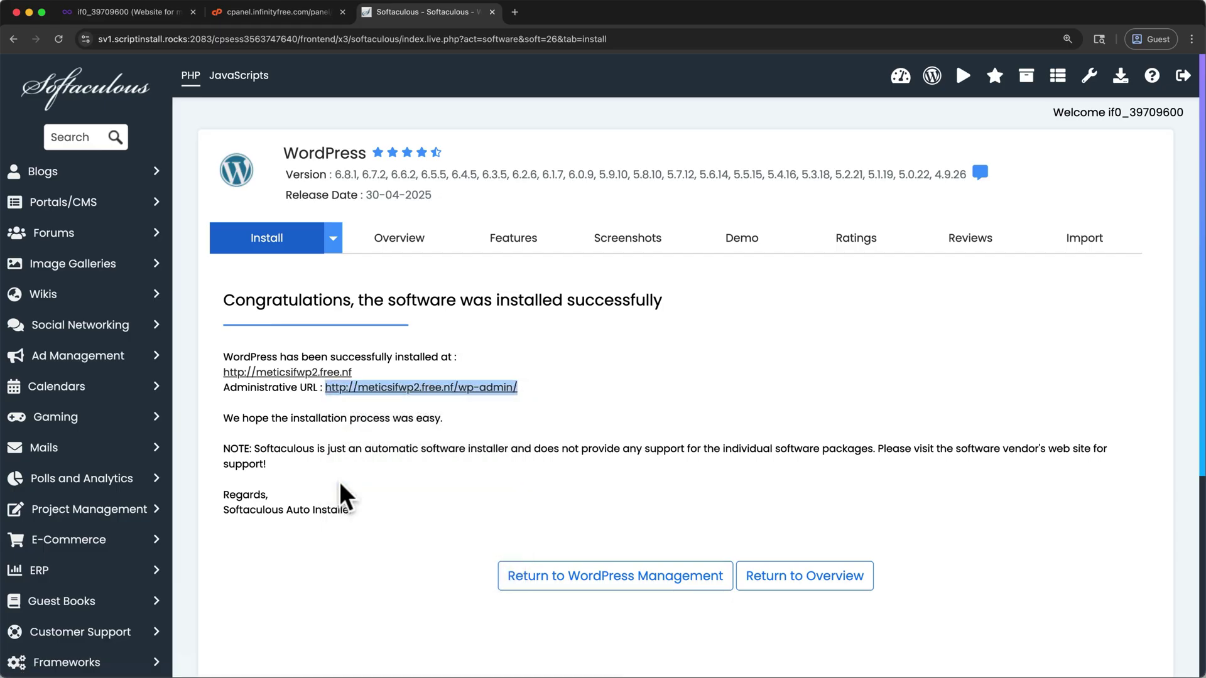
{"action": "left_click", "coordinate": [514, 12]}
{"action": "key", "text": "ctrl+v"}
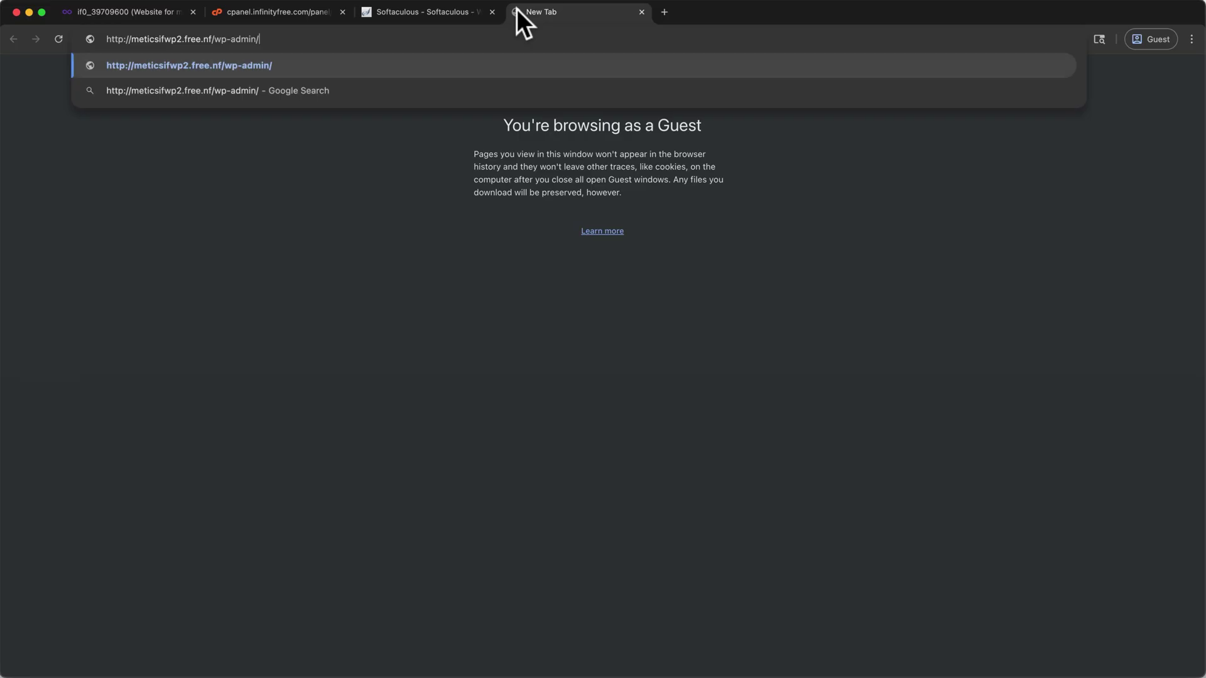
{"action": "key", "text": "Return"}
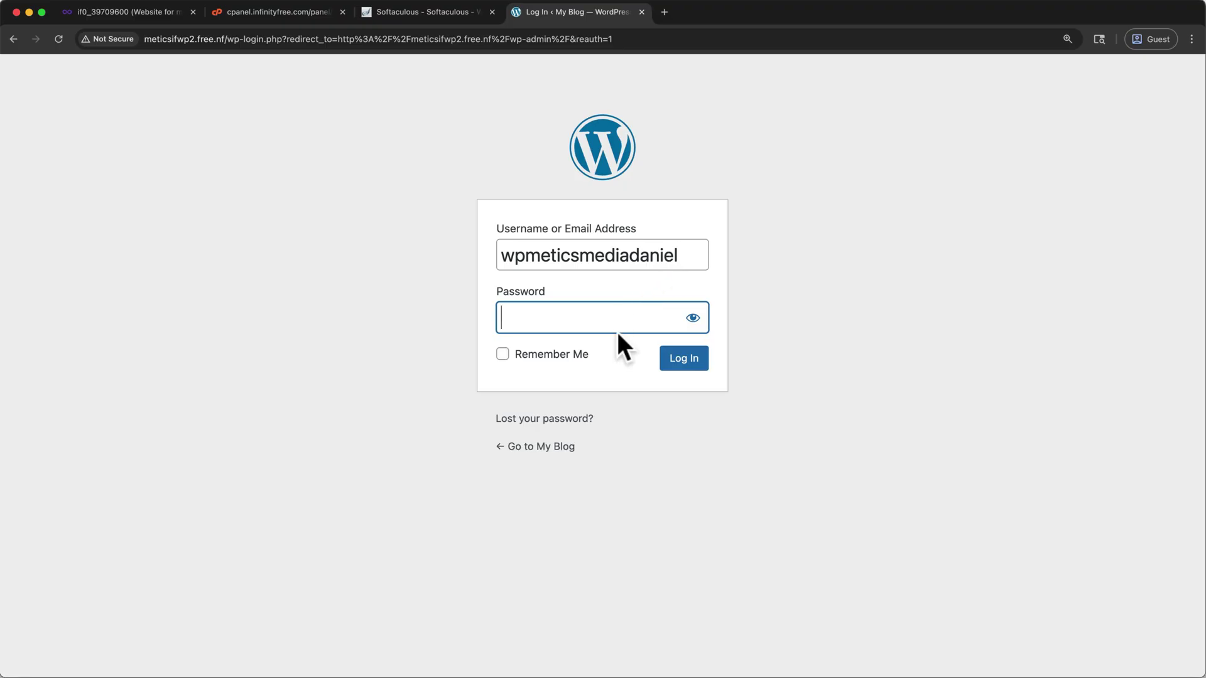
Step: Log in to WordPress with the admin password to reach the Dashboard
{"action": "key", "text": "super+v"}
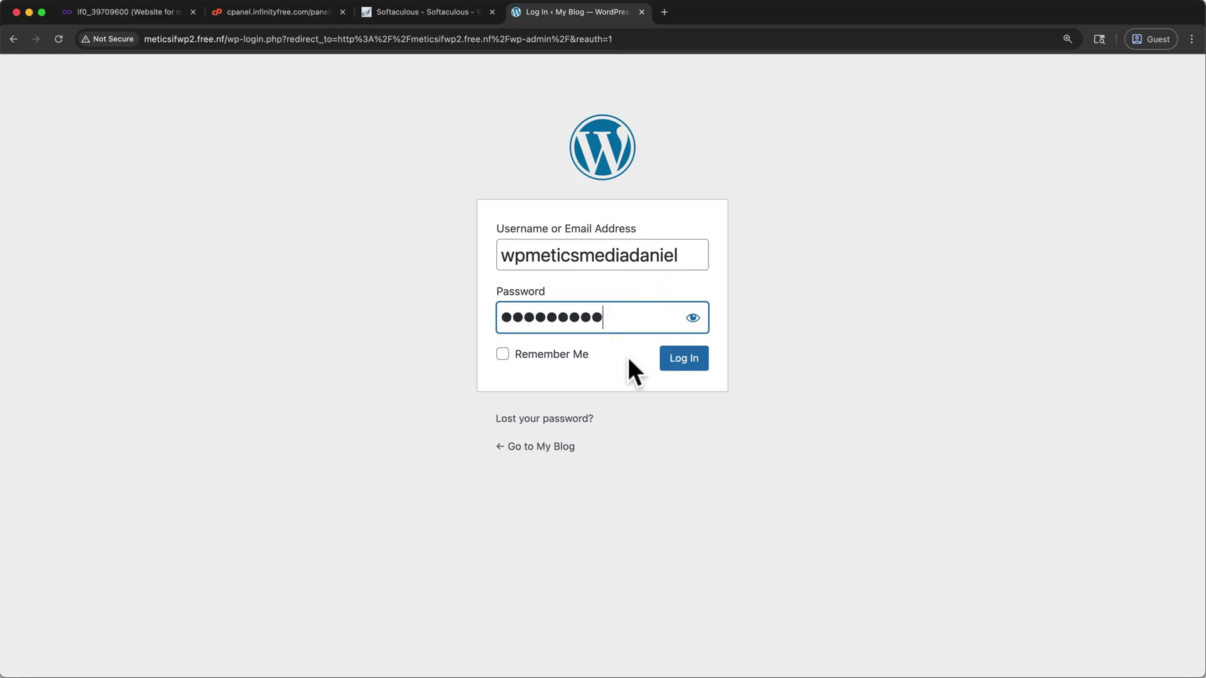
{"action": "left_click", "coordinate": [684, 359]}
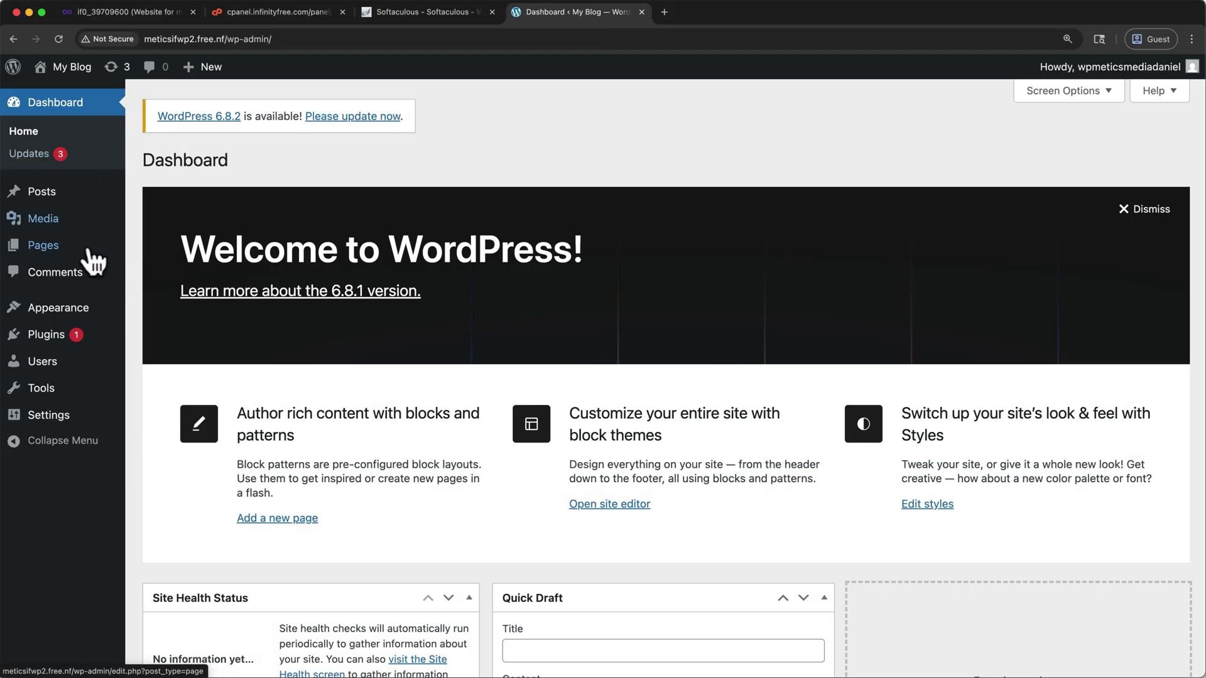
{"action": "mouse_move", "coordinate": [59, 314]}
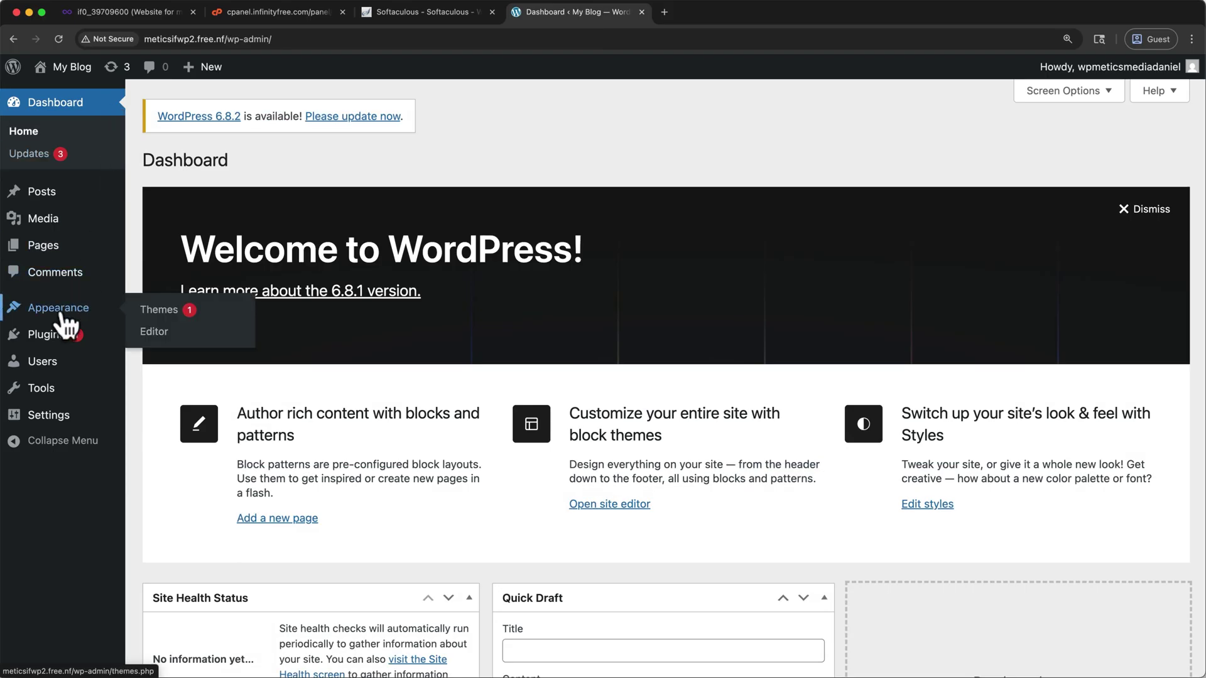
Step: Search the theme directory for 'Astra', then install and activate the Astra theme
{"action": "left_click", "coordinate": [157, 311]}
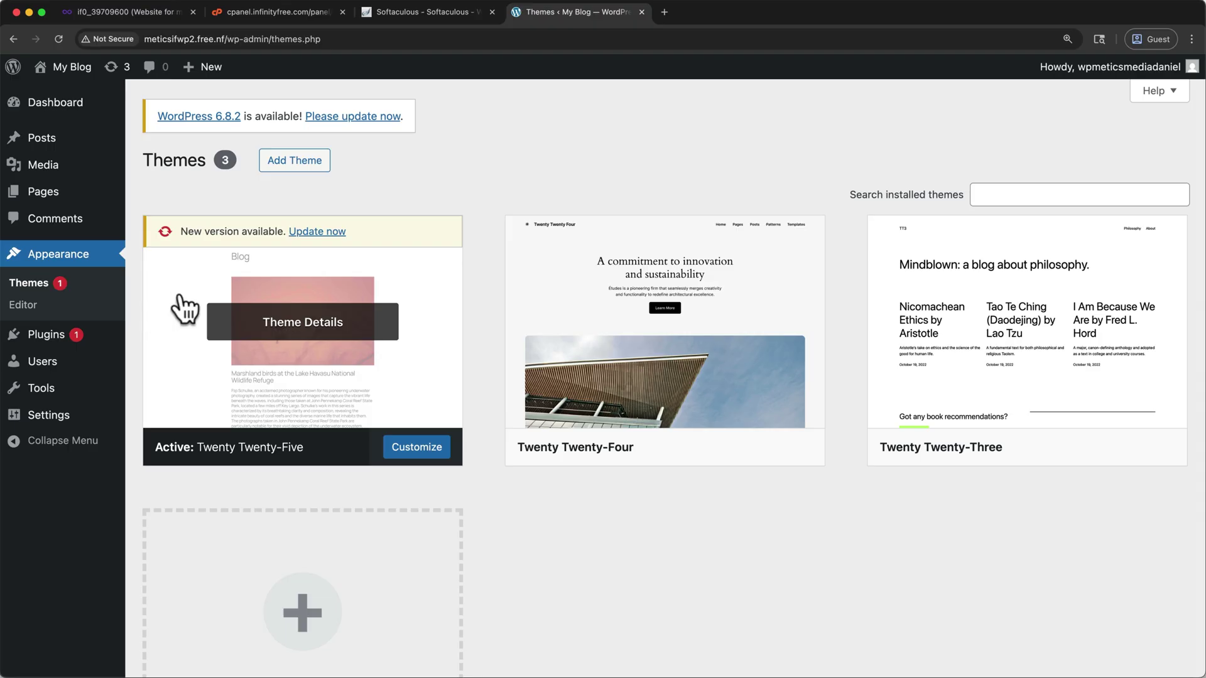
{"action": "left_click", "coordinate": [287, 165]}
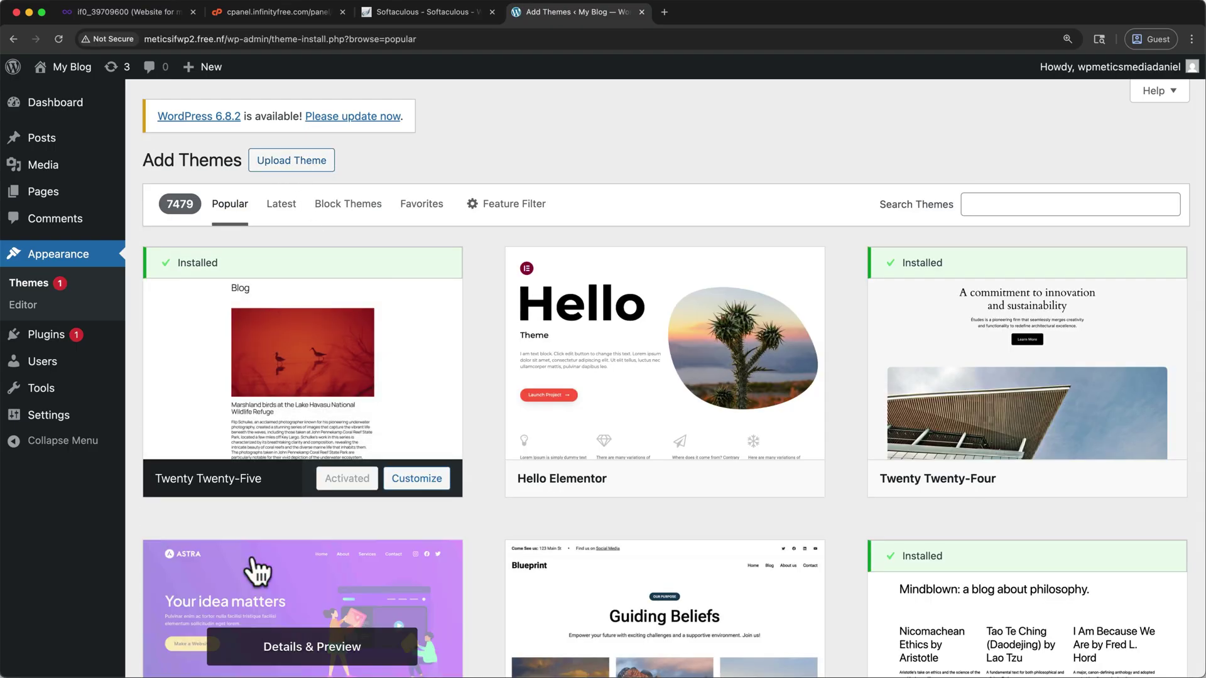
{"action": "left_click", "coordinate": [975, 206]}
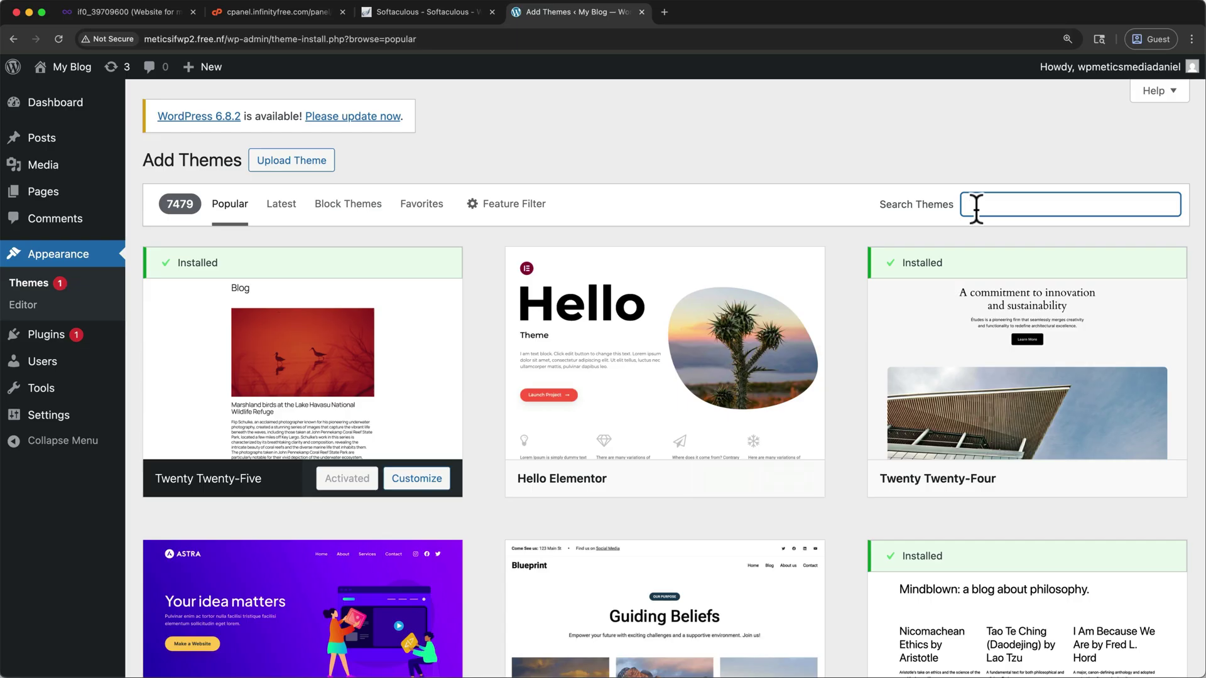
{"action": "type", "text": "Astra"}
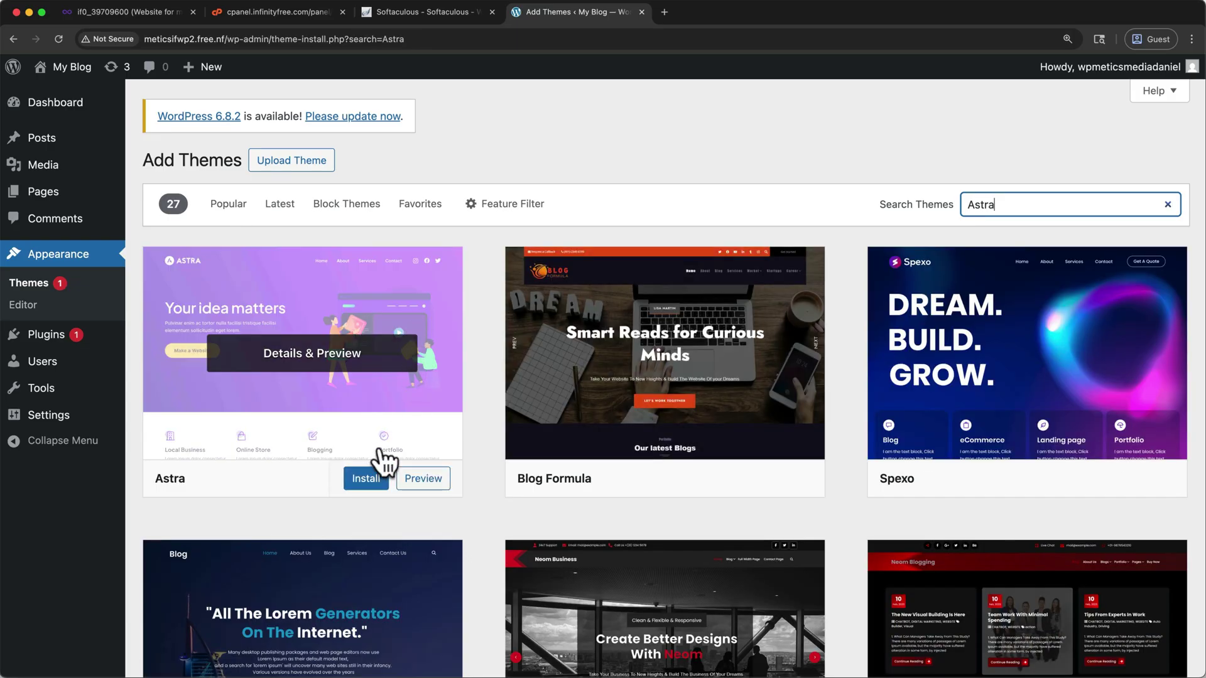
{"action": "left_click", "coordinate": [366, 479]}
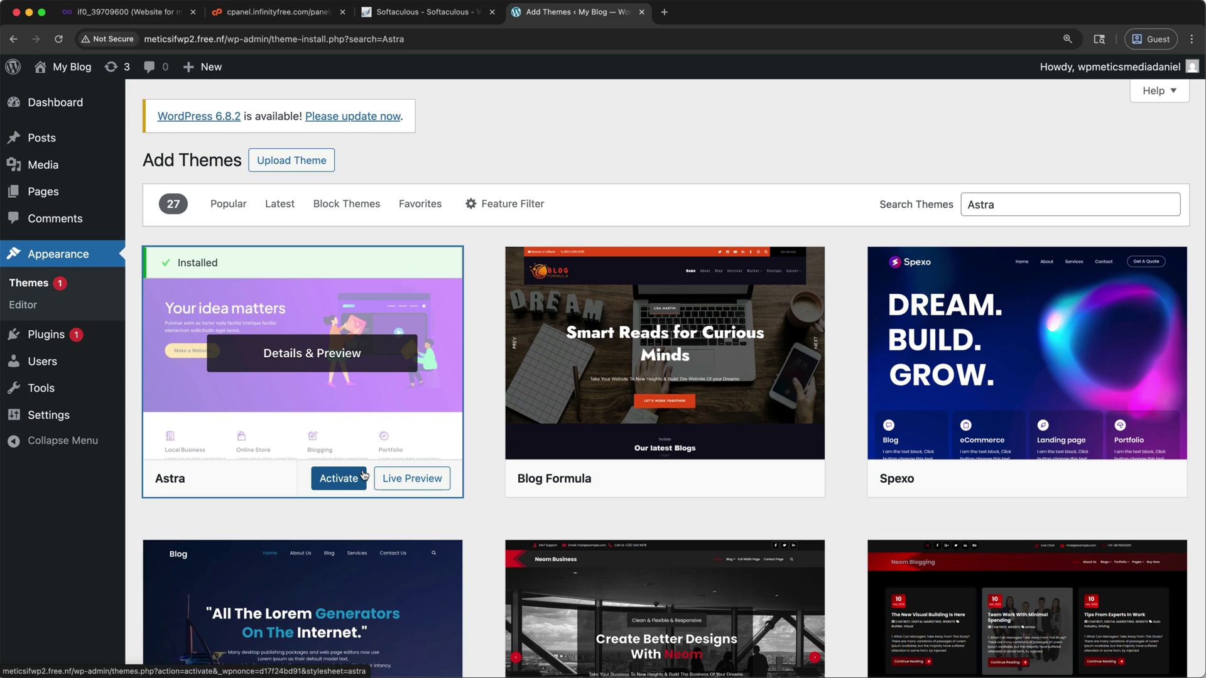
{"action": "left_click", "coordinate": [358, 480]}
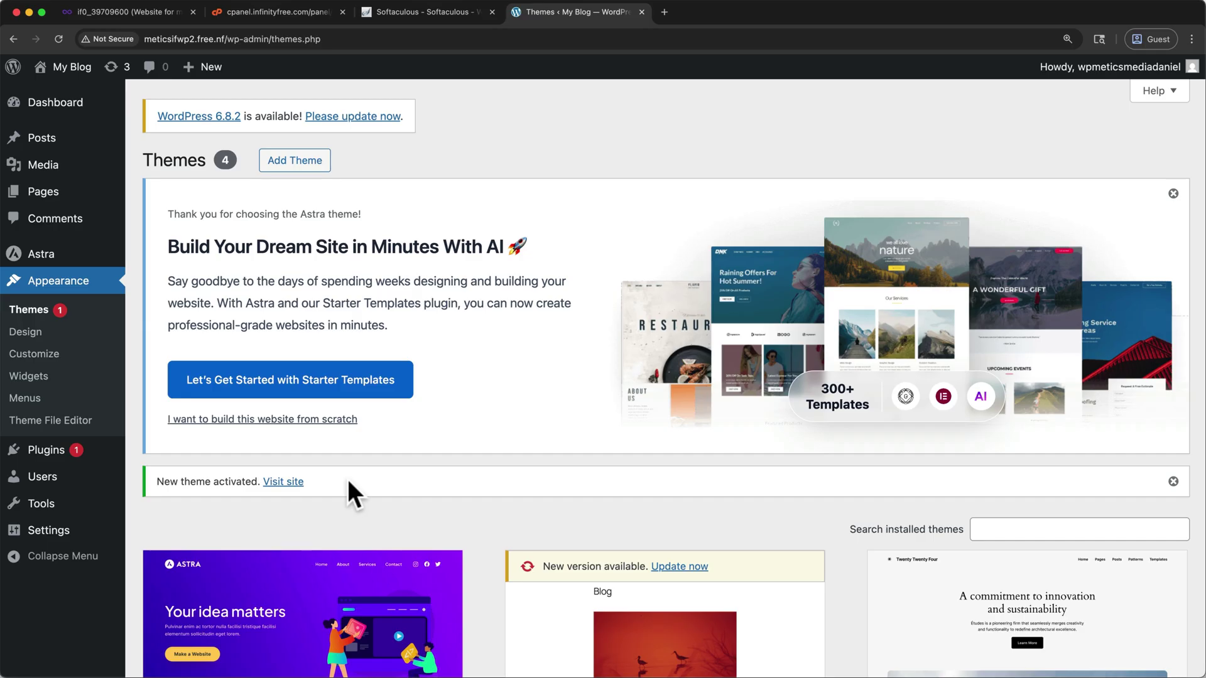
Step: Find 'Starter Templates' in the plugin directory, install and activate it, then launch its setup
{"action": "mouse_move", "coordinate": [47, 456]}
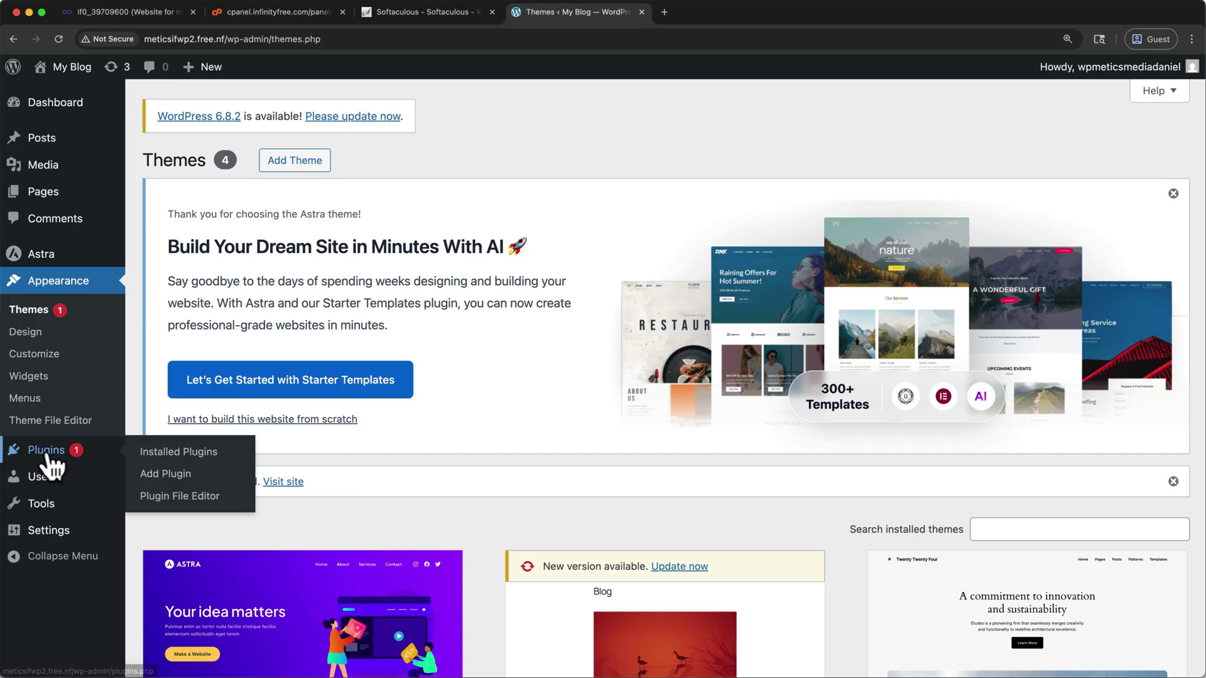
{"action": "left_click", "coordinate": [47, 457]}
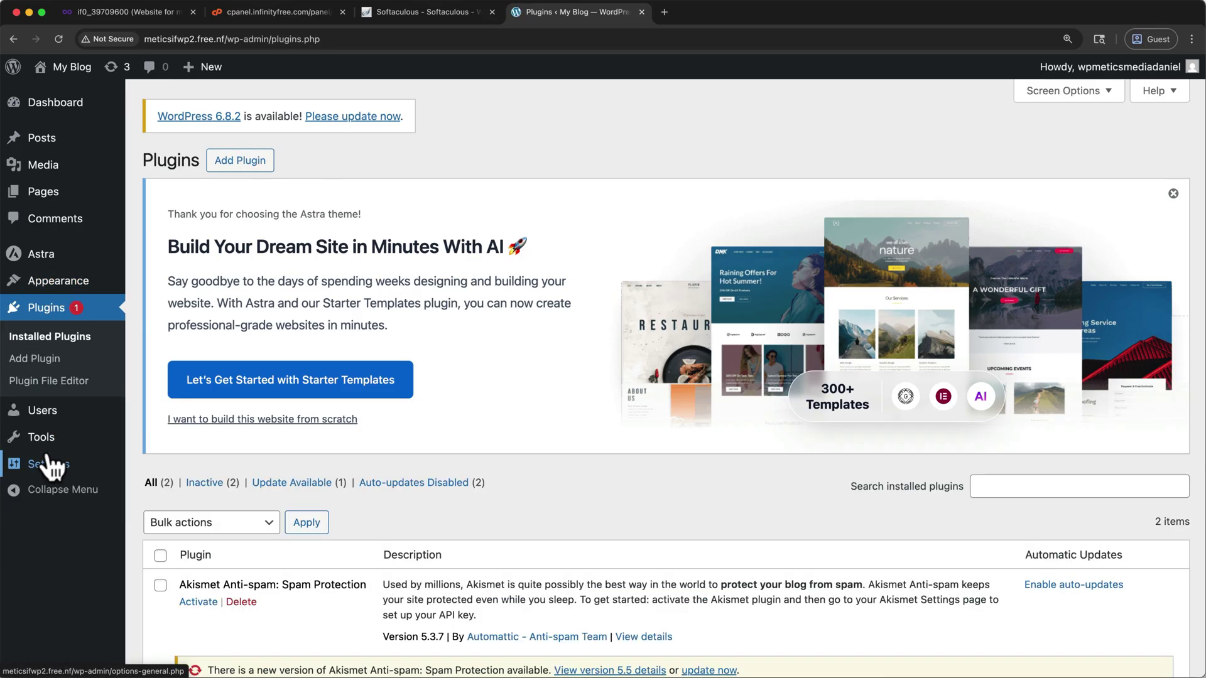
{"action": "left_click", "coordinate": [218, 167]}
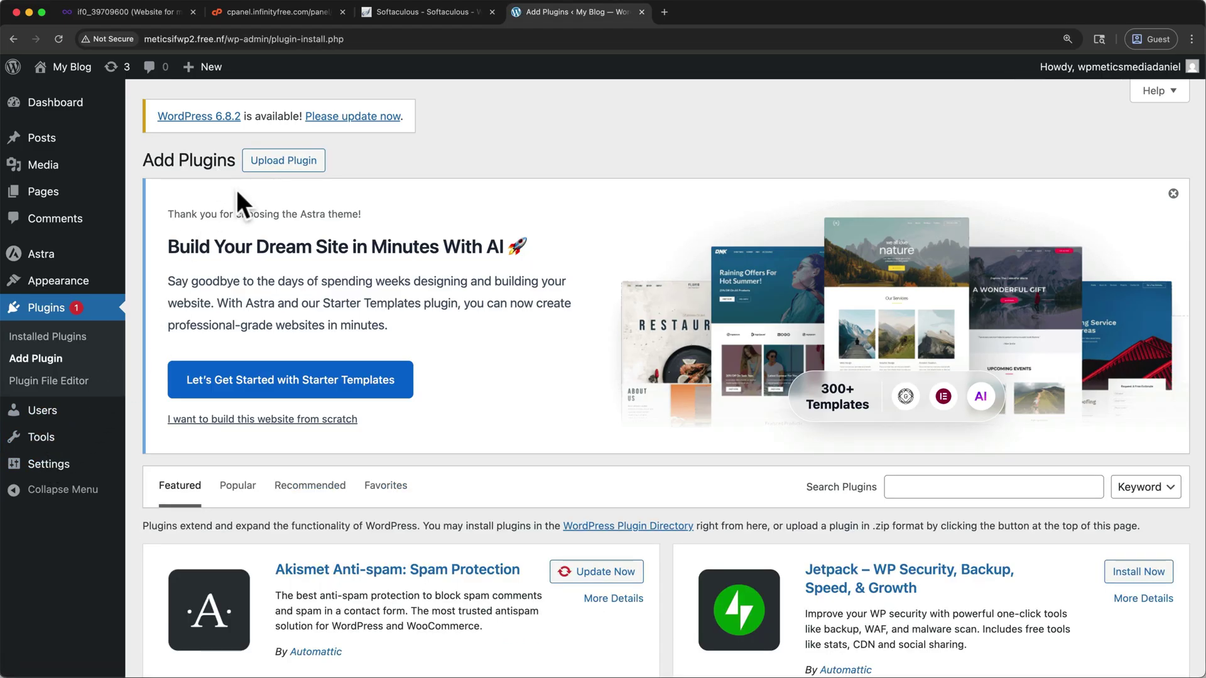
{"action": "left_click", "coordinate": [900, 484]}
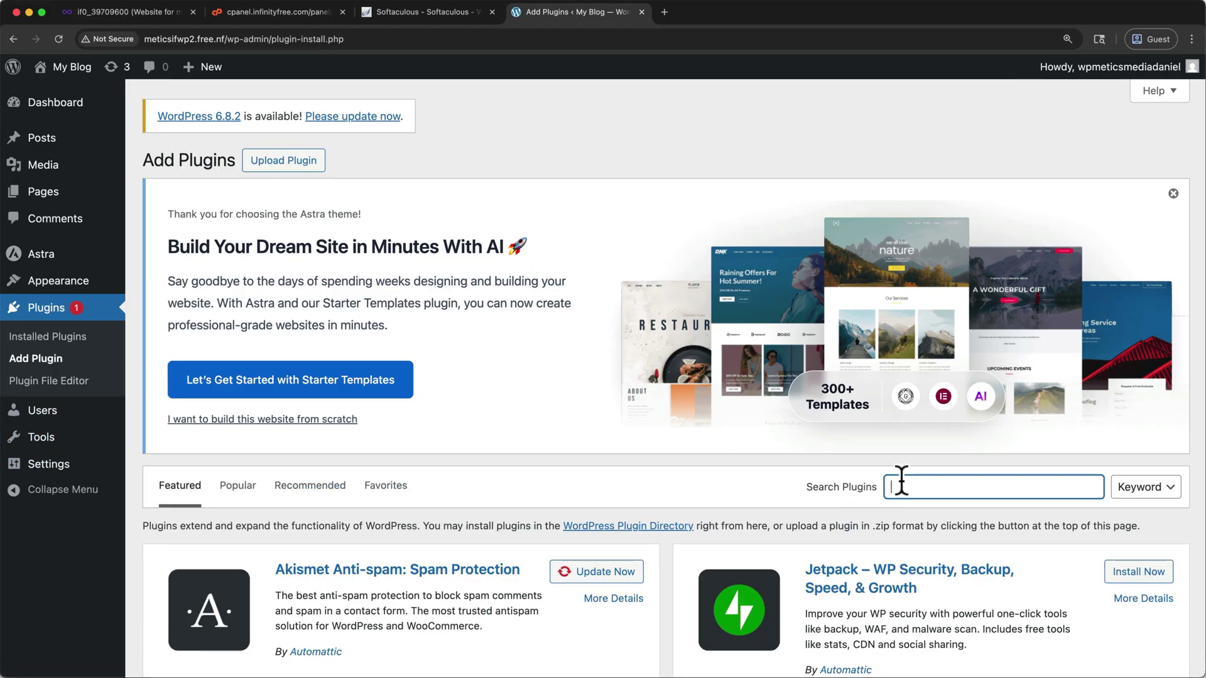
{"action": "type", "text": "Starter Templates"}
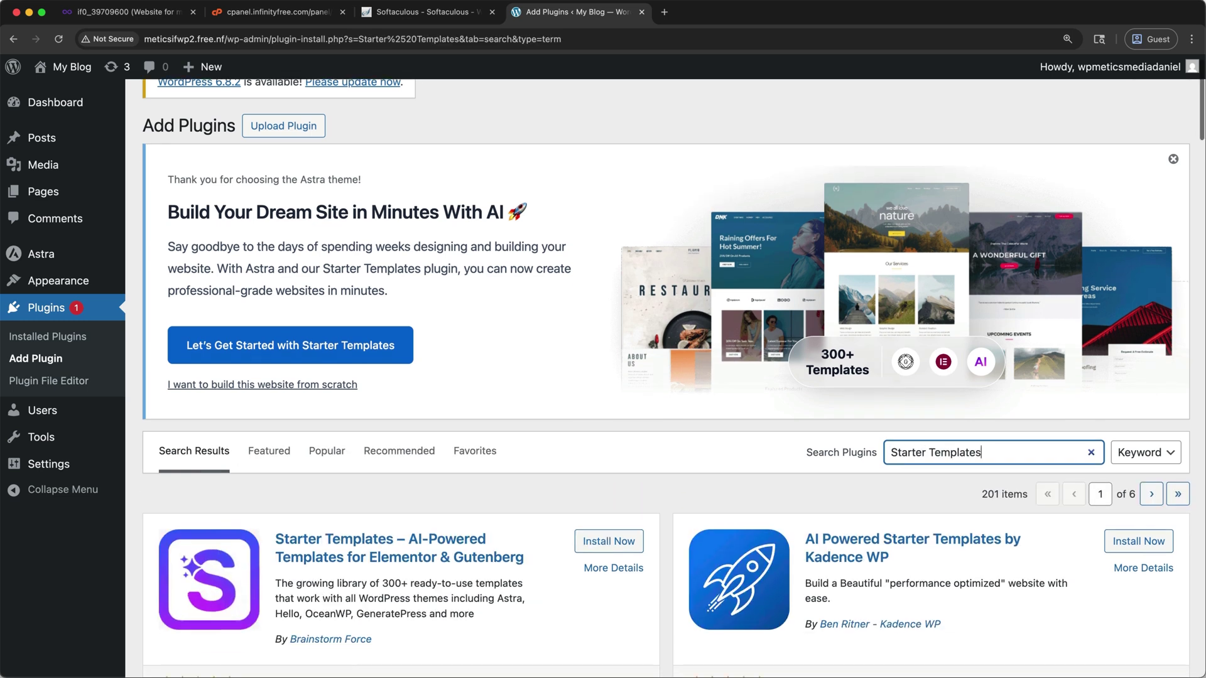
{"action": "scroll", "coordinate": [665, 377], "scroll_direction": "down", "scroll_amount": 2}
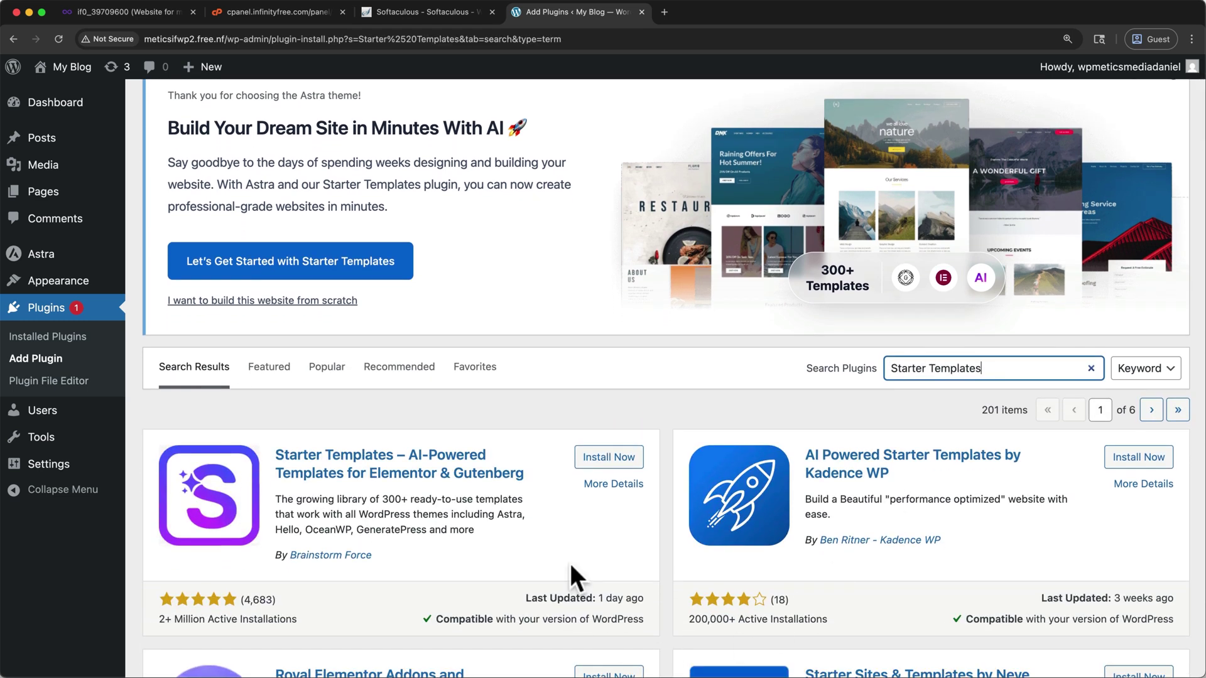
{"action": "left_click", "coordinate": [616, 459]}
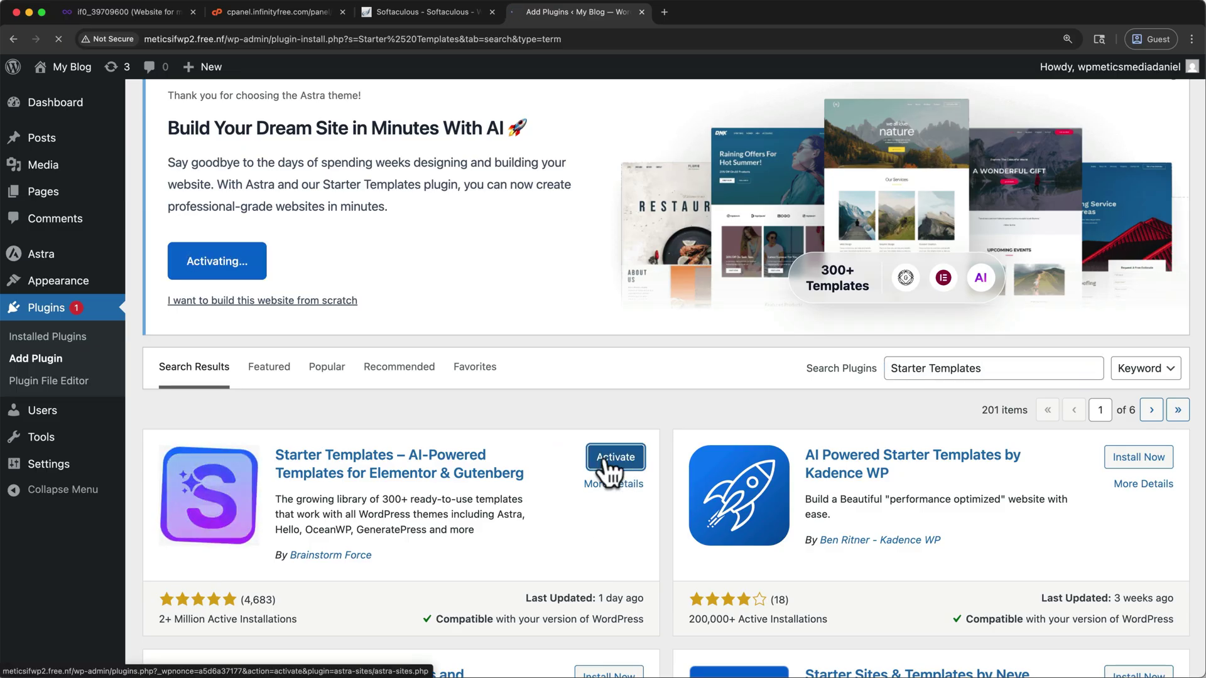
{"action": "left_click", "coordinate": [603, 463]}
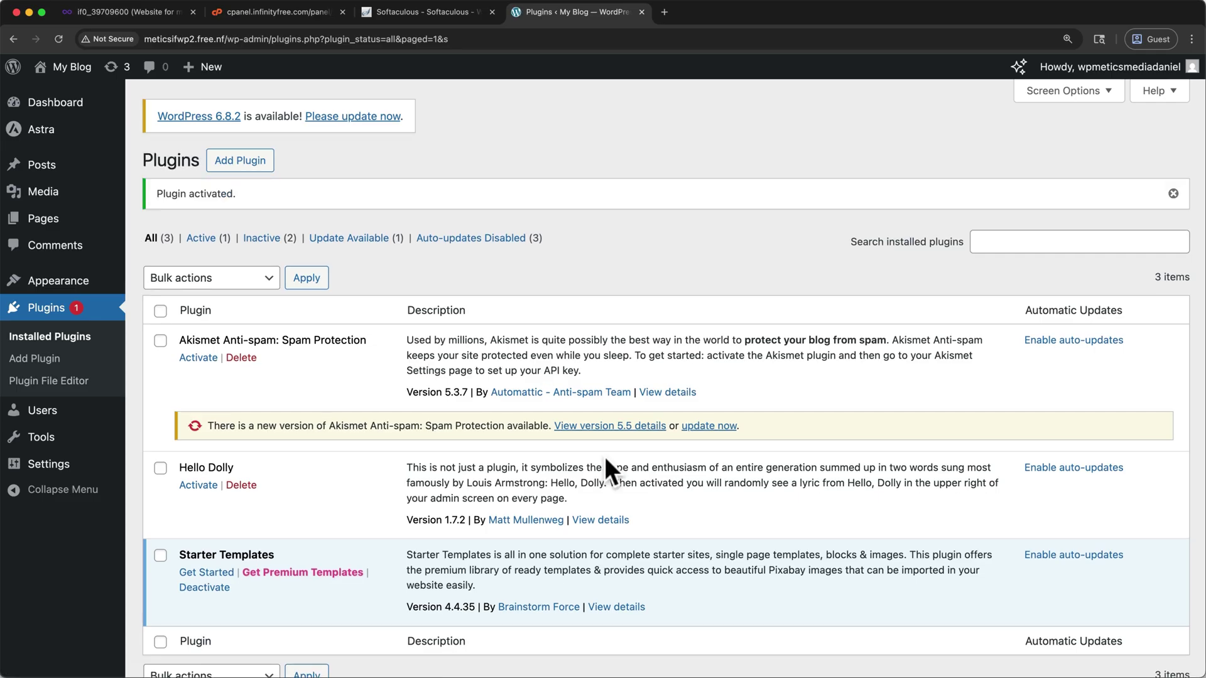
{"action": "scroll", "coordinate": [315, 425], "scroll_direction": "down", "scroll_amount": 3}
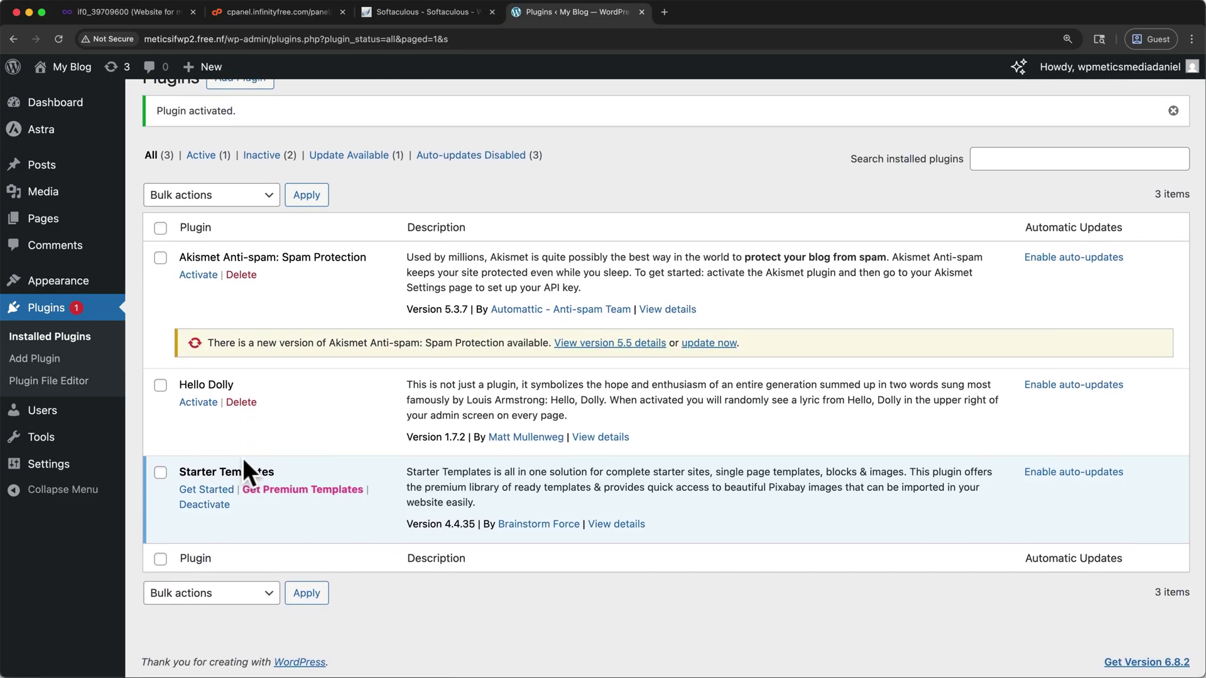
{"action": "left_click", "coordinate": [213, 493]}
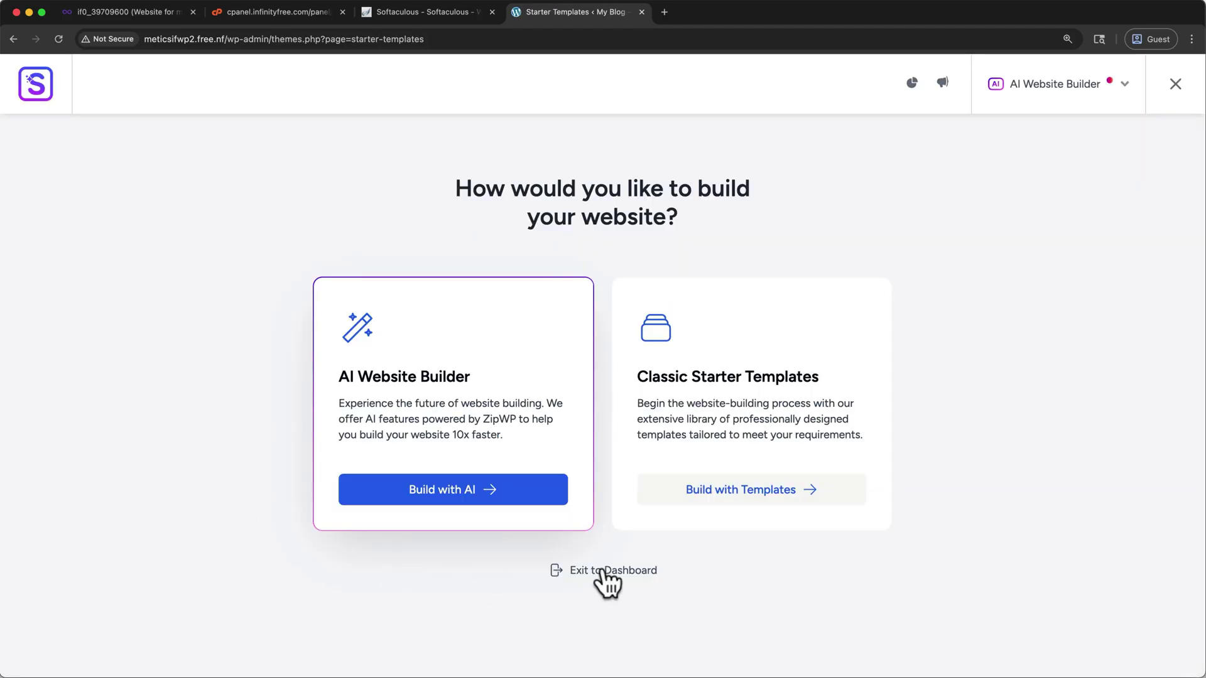
Step: Preview Build with Templates, go back, exit to the Dashboard and open General Settings
{"action": "left_click", "coordinate": [728, 506]}
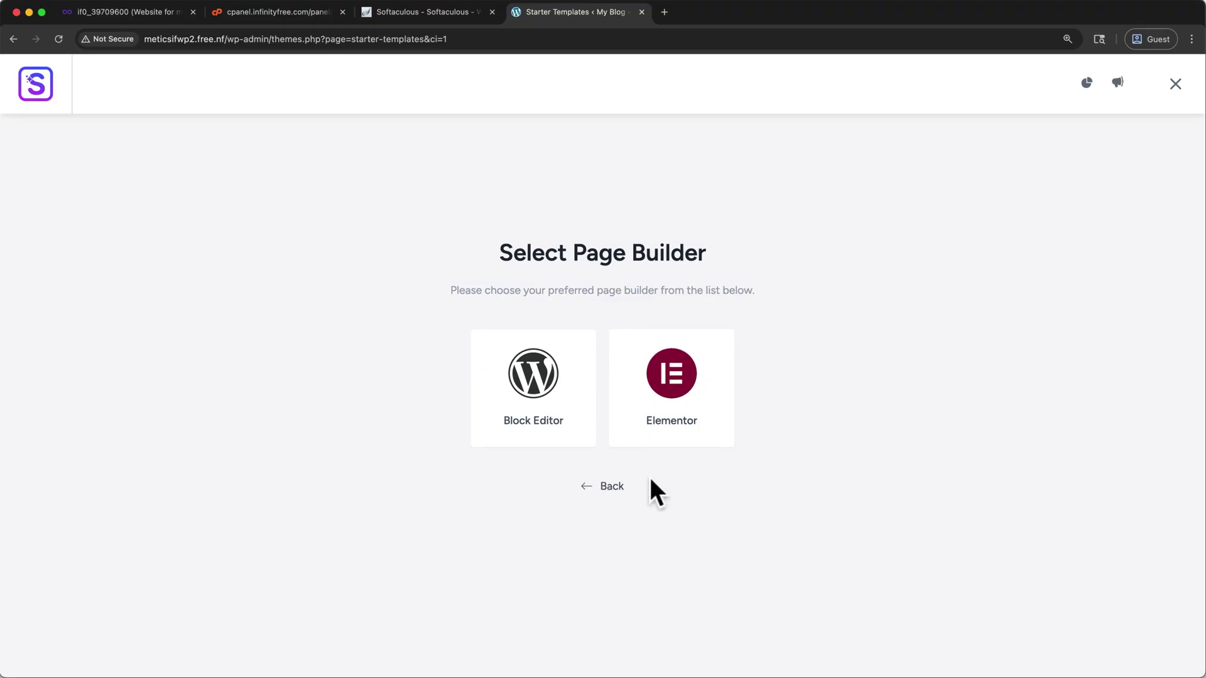
{"action": "left_click", "coordinate": [618, 488]}
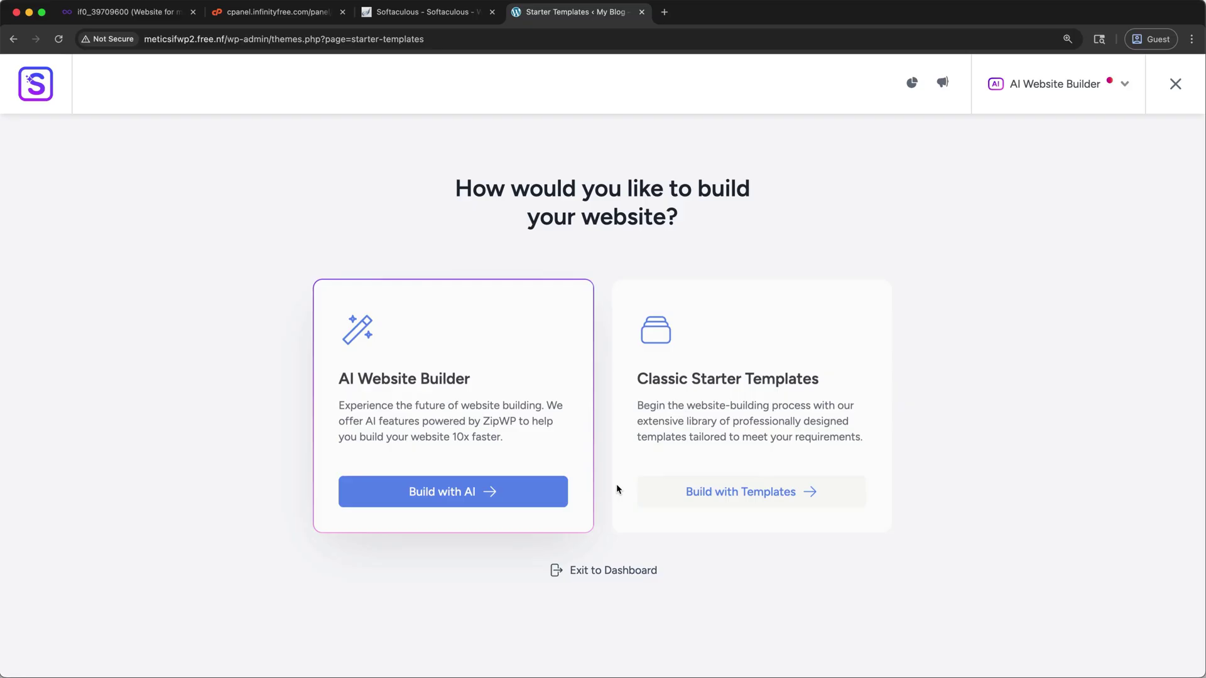
{"action": "left_click", "coordinate": [589, 569]}
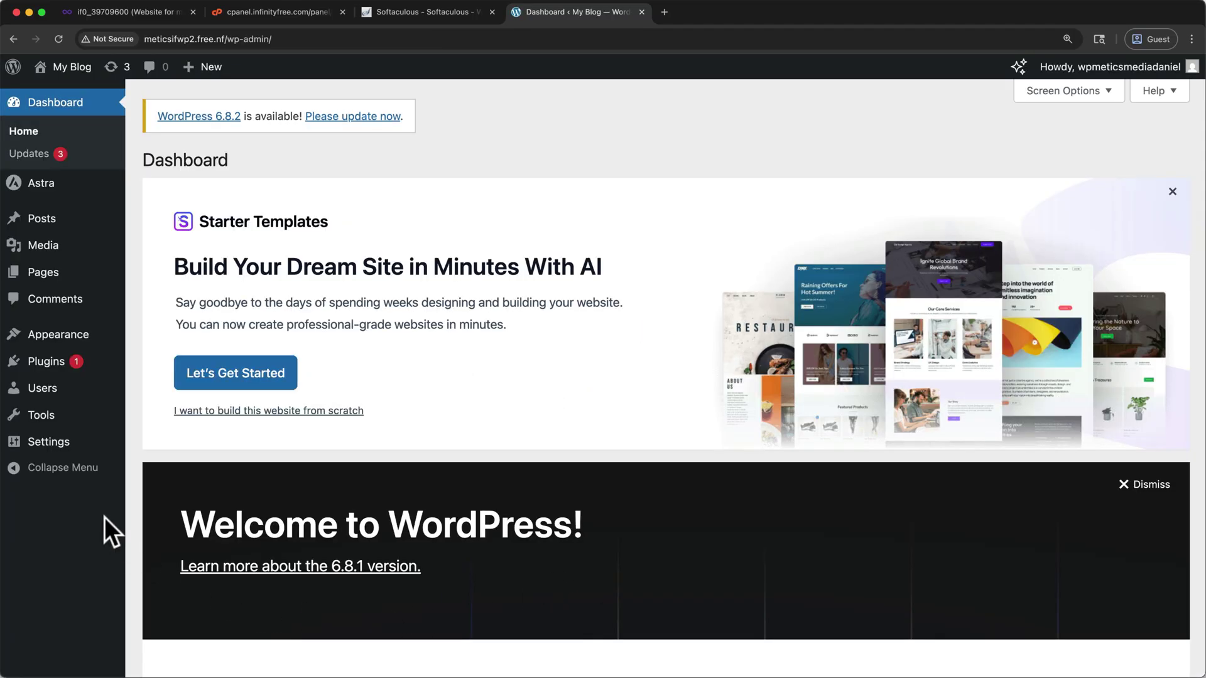
{"action": "left_click", "coordinate": [54, 443]}
Step: Toggle Disable Elementor Page Builder Templates, save General Settings, and relaunch Starter Templates
{"action": "scroll", "coordinate": [142, 465], "scroll_direction": "down", "scroll_amount": 1}
{"action": "scroll", "coordinate": [142, 464], "scroll_direction": "down", "scroll_amount": 10}
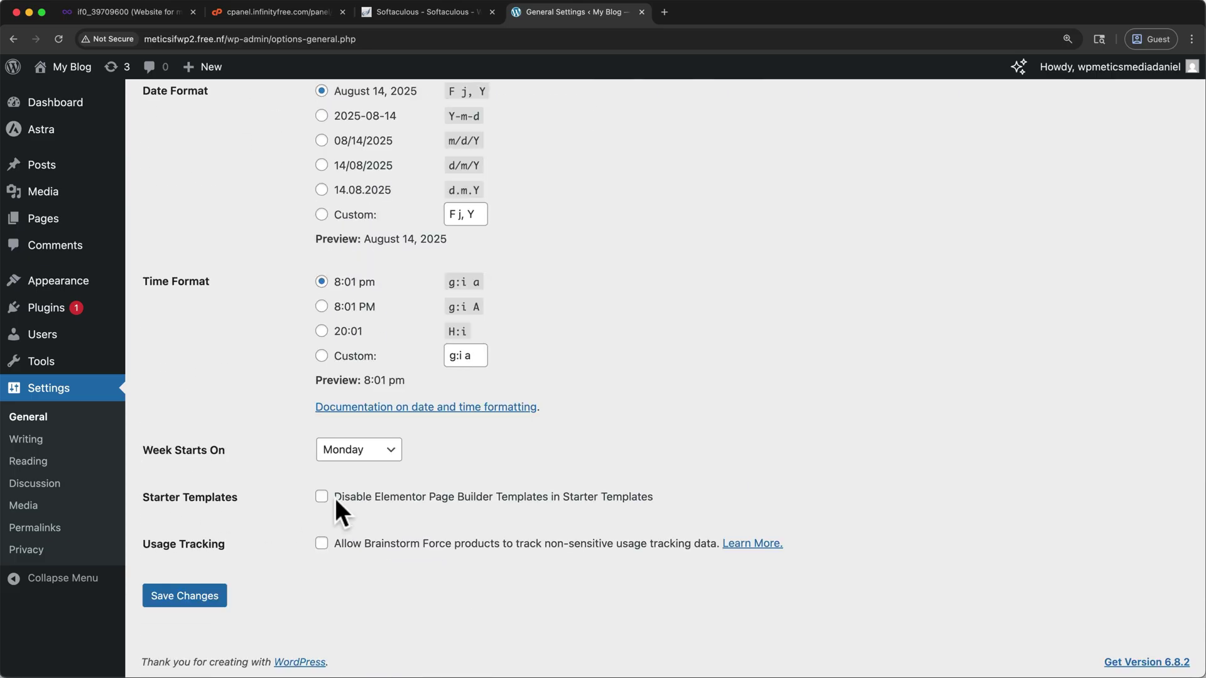
{"action": "left_click_drag", "start_coordinate": [334, 498], "coordinate": [533, 496]}
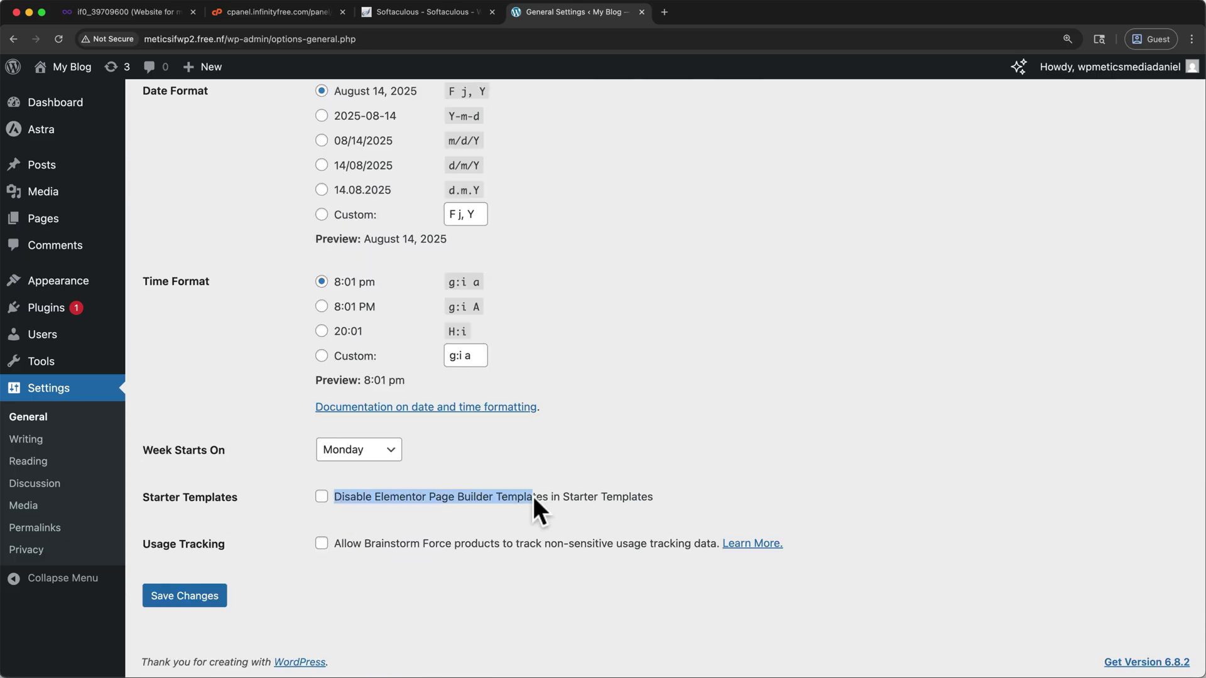
{"action": "left_click", "coordinate": [322, 497]}
{"action": "left_click", "coordinate": [205, 597]}
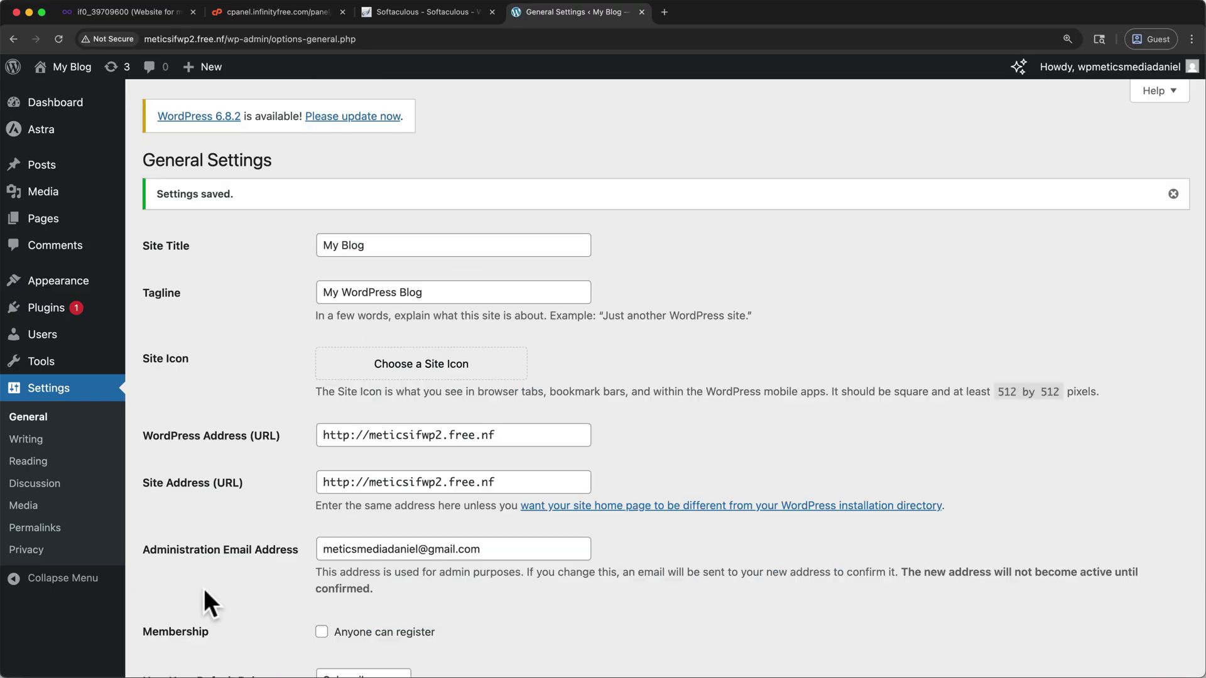
{"action": "left_click", "coordinate": [52, 312]}
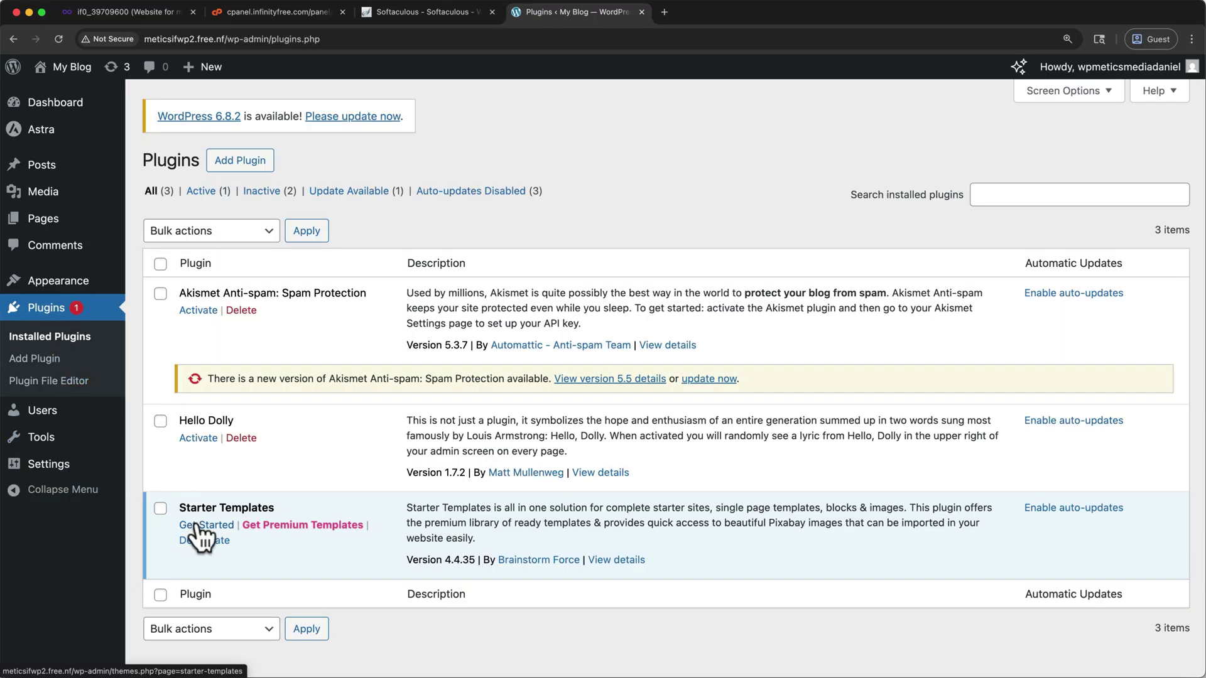
{"action": "left_click", "coordinate": [198, 525]}
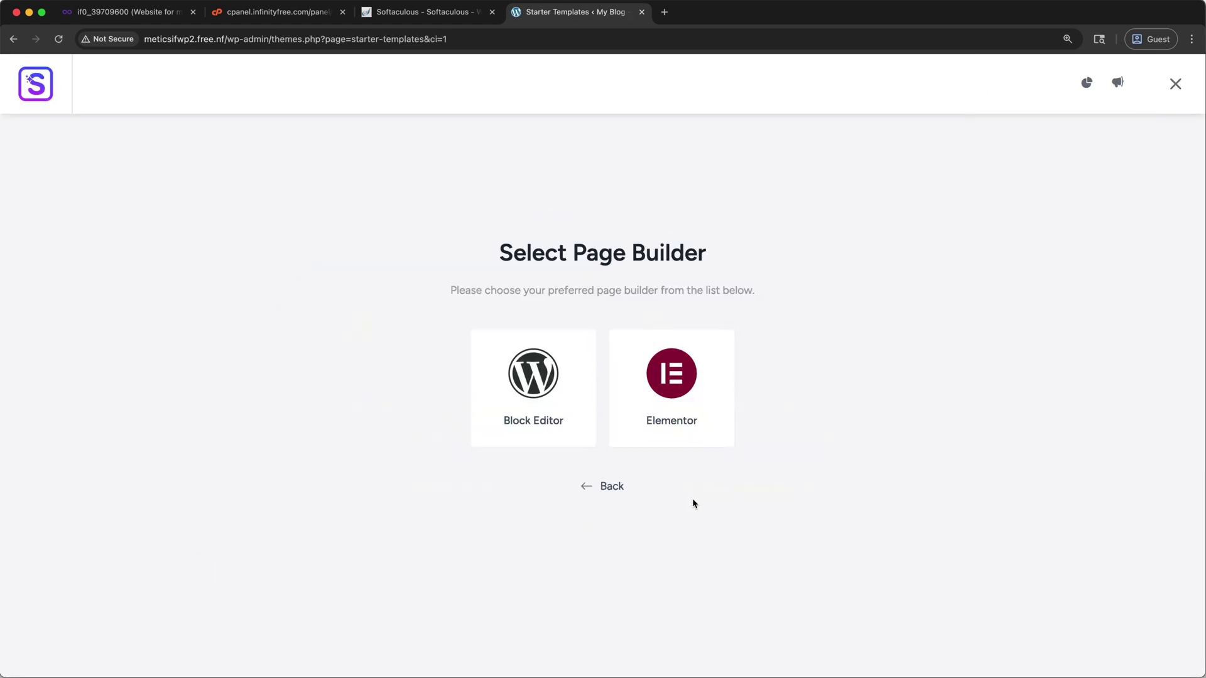
Step: Choose Elementor as the page builder and open the Planet Earth template's customisation
{"action": "left_click", "coordinate": [727, 433]}
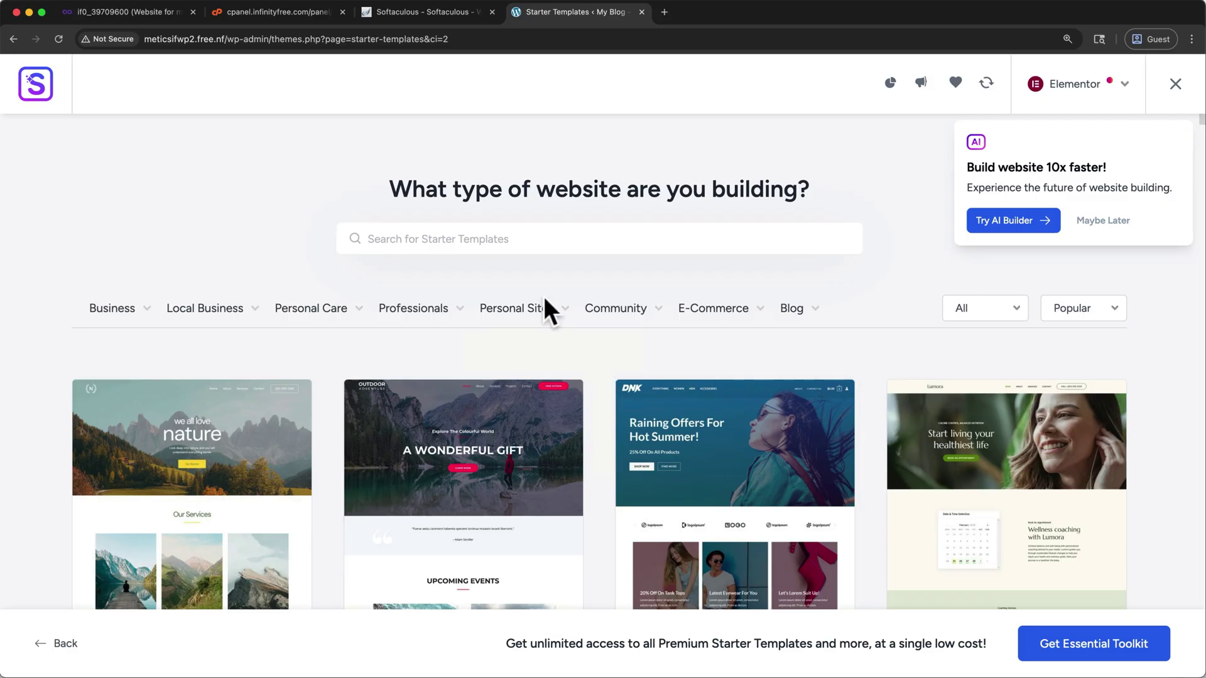
{"action": "scroll", "coordinate": [584, 359], "scroll_direction": "down", "scroll_amount": 7}
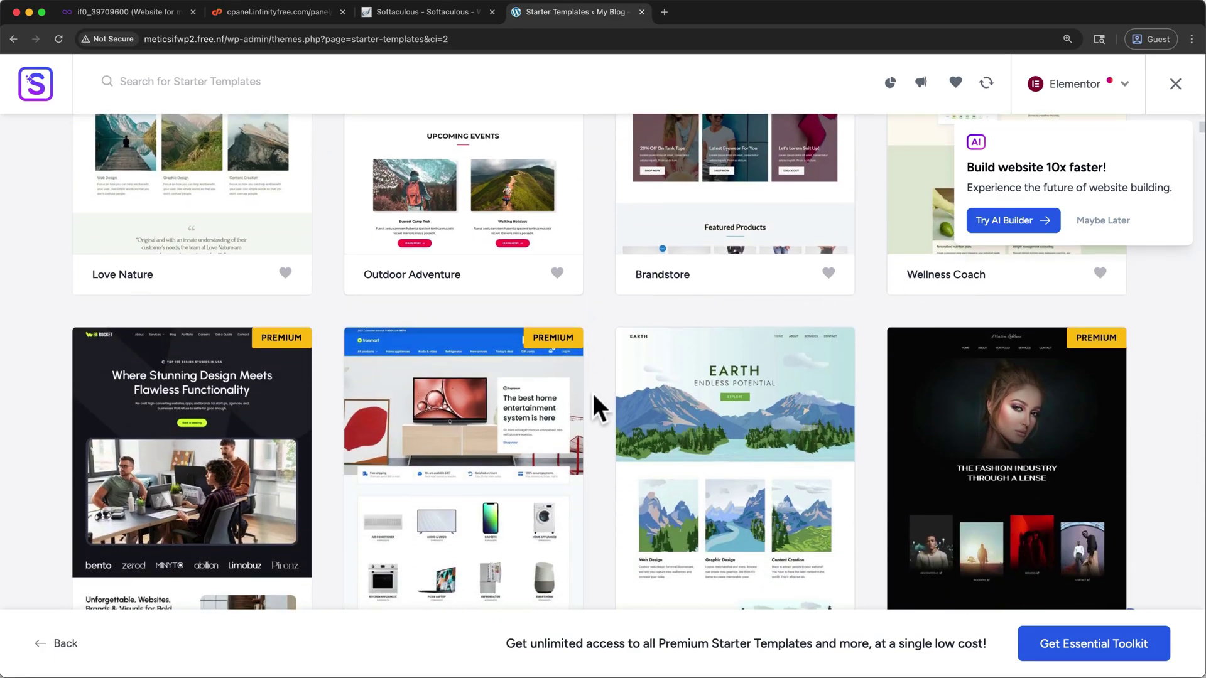
{"action": "scroll", "coordinate": [591, 391], "scroll_direction": "down", "scroll_amount": 3}
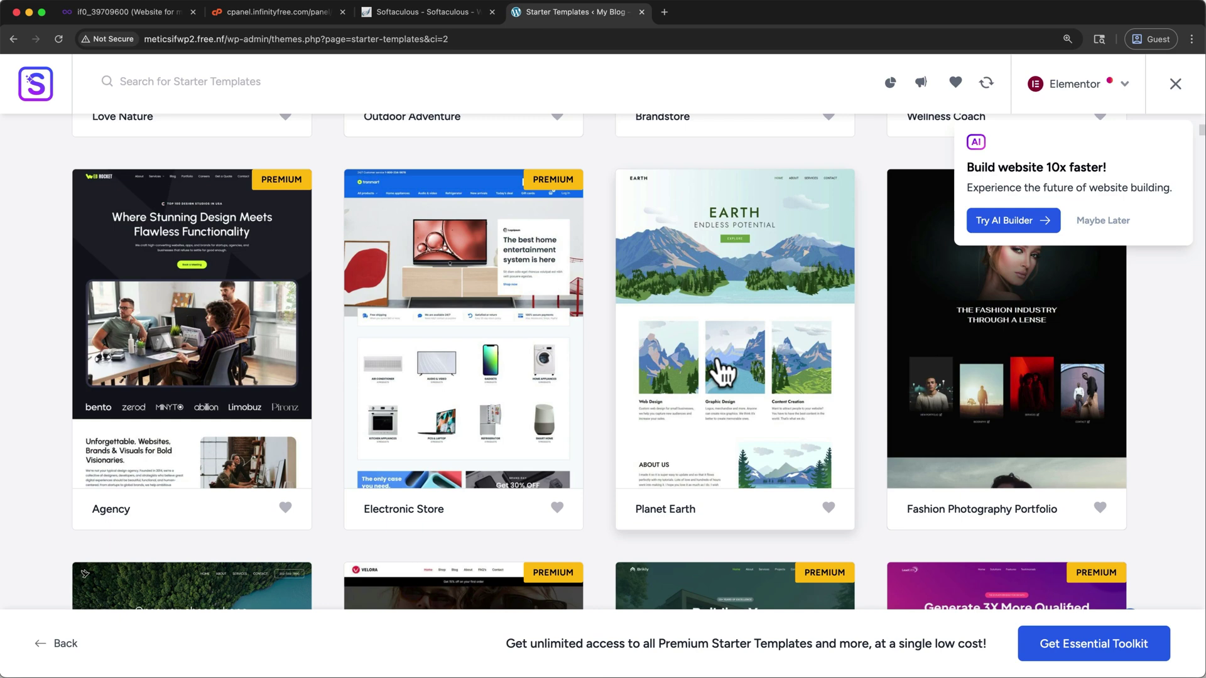
{"action": "left_click", "coordinate": [719, 364]}
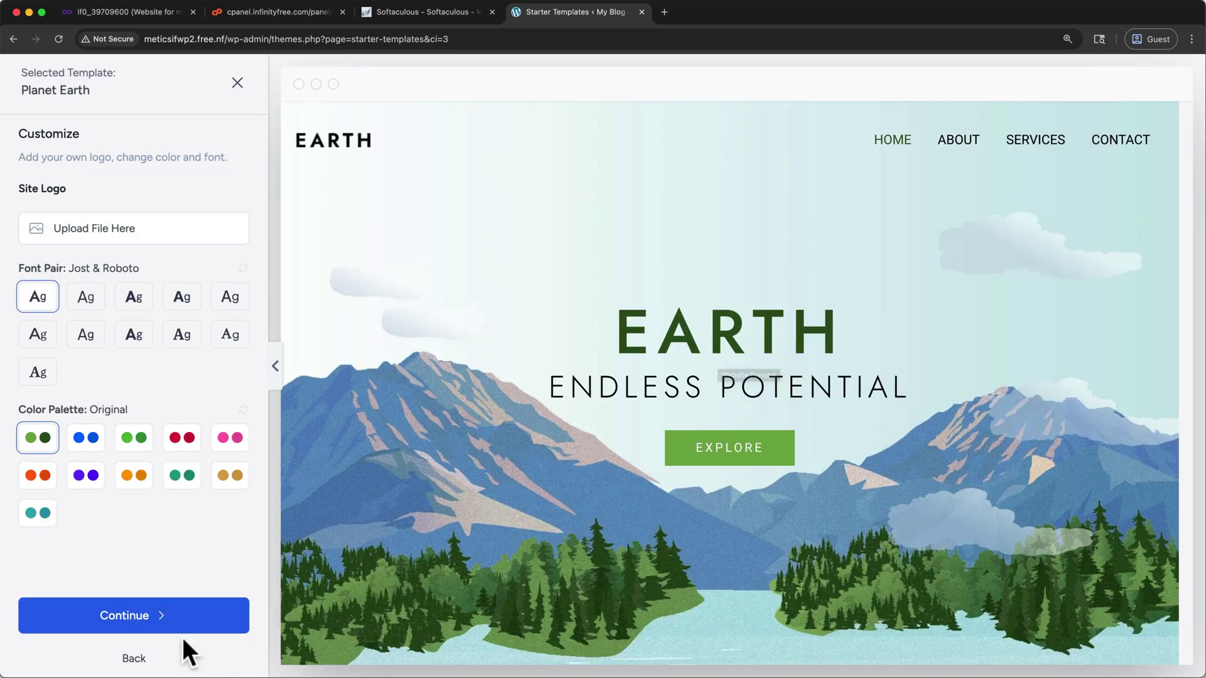
Step: Return to the template library and reopen the Planet Earth template
{"action": "left_click", "coordinate": [134, 658]}
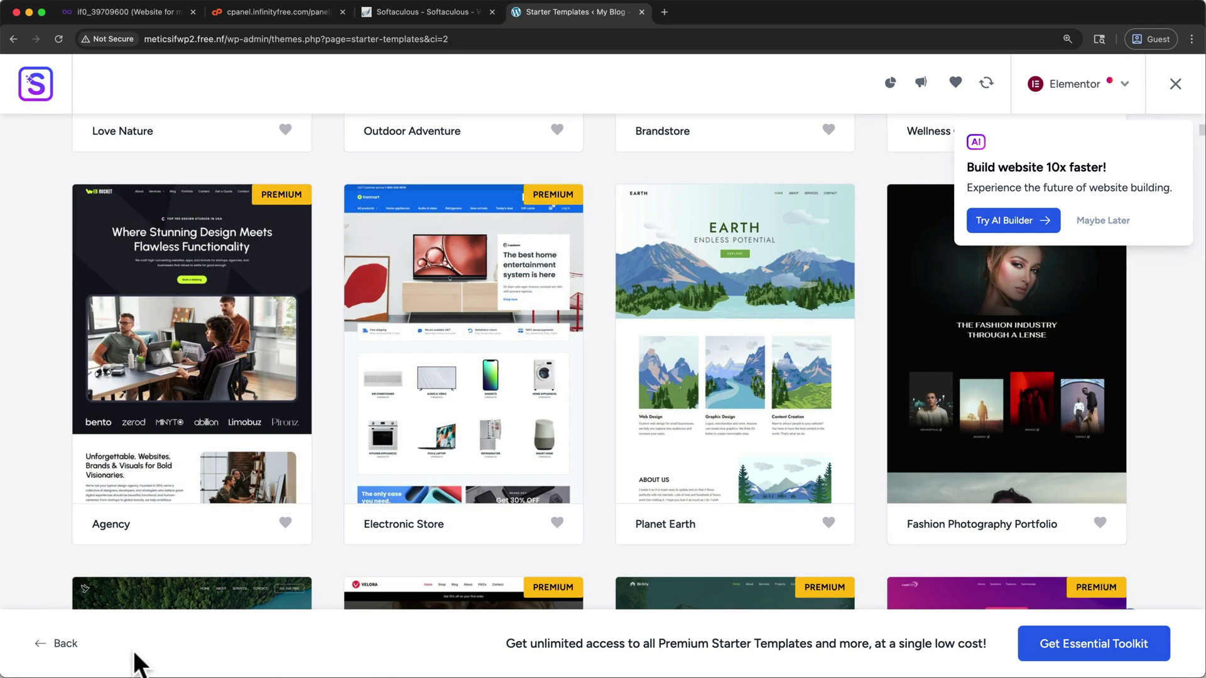
{"action": "scroll", "coordinate": [393, 493], "scroll_direction": "down", "scroll_amount": 2}
{"action": "scroll", "coordinate": [392, 493], "scroll_direction": "up", "scroll_amount": 2}
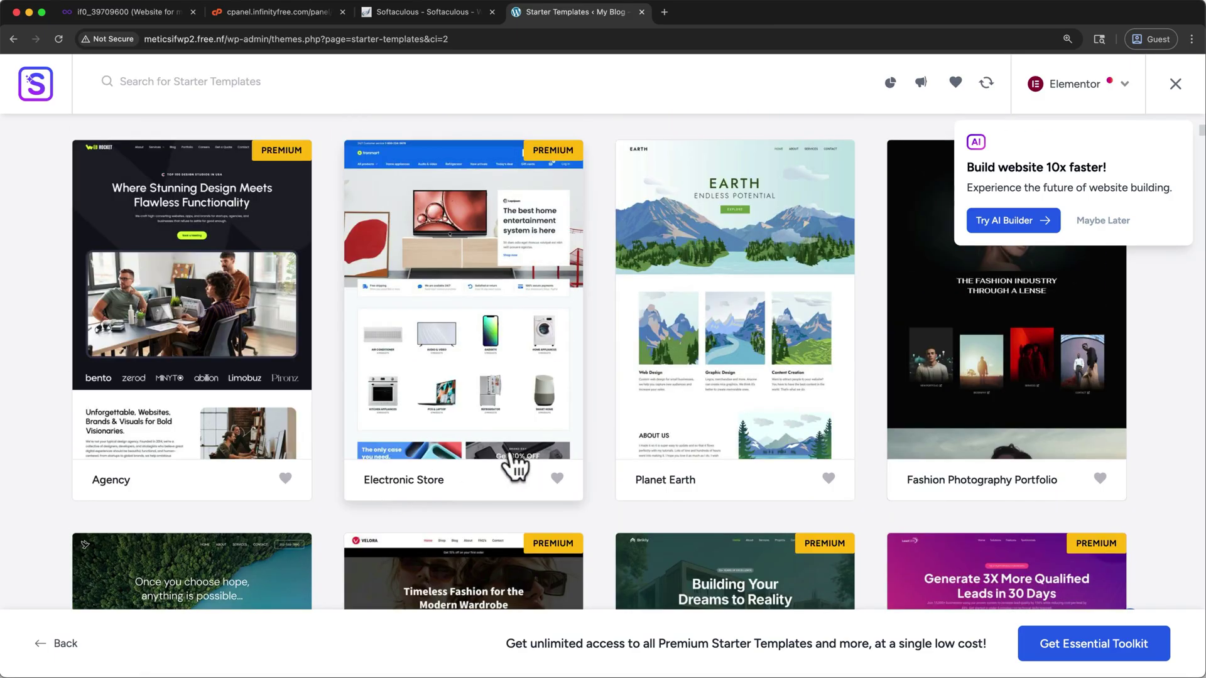
{"action": "left_click", "coordinate": [703, 301]}
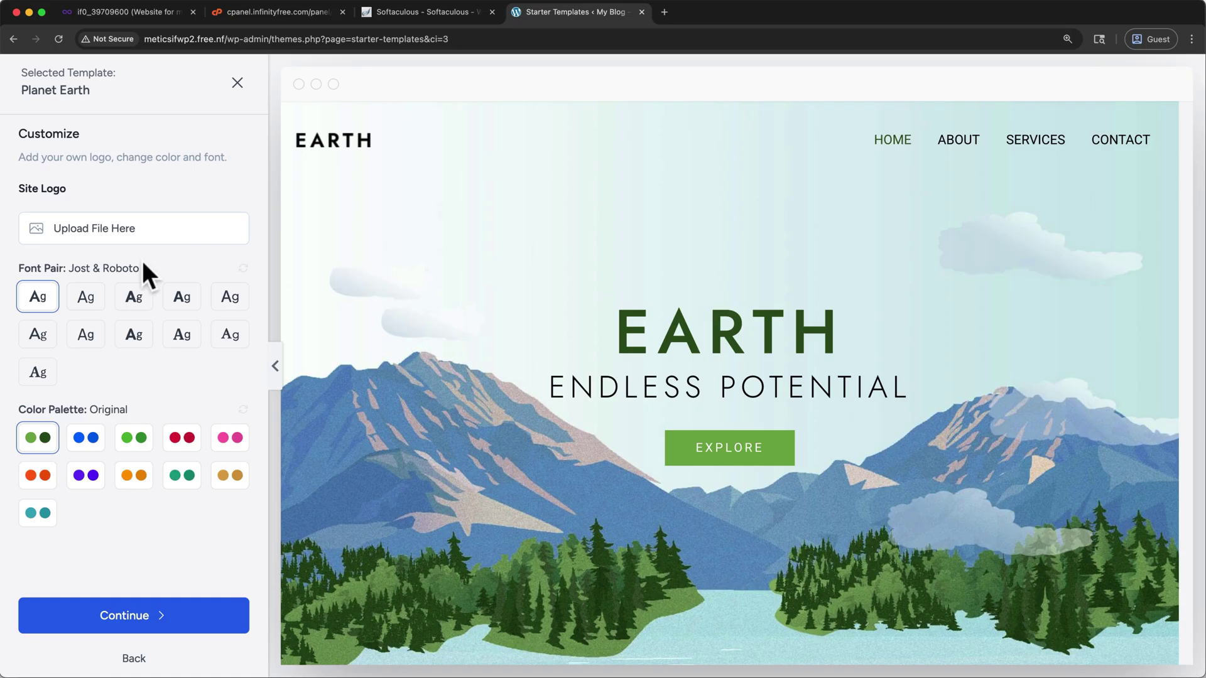
Step: Preview other font pairs and palettes, then keep Jost & Roboto with Original and continue
{"action": "left_click", "coordinate": [88, 297]}
{"action": "left_click", "coordinate": [133, 296]}
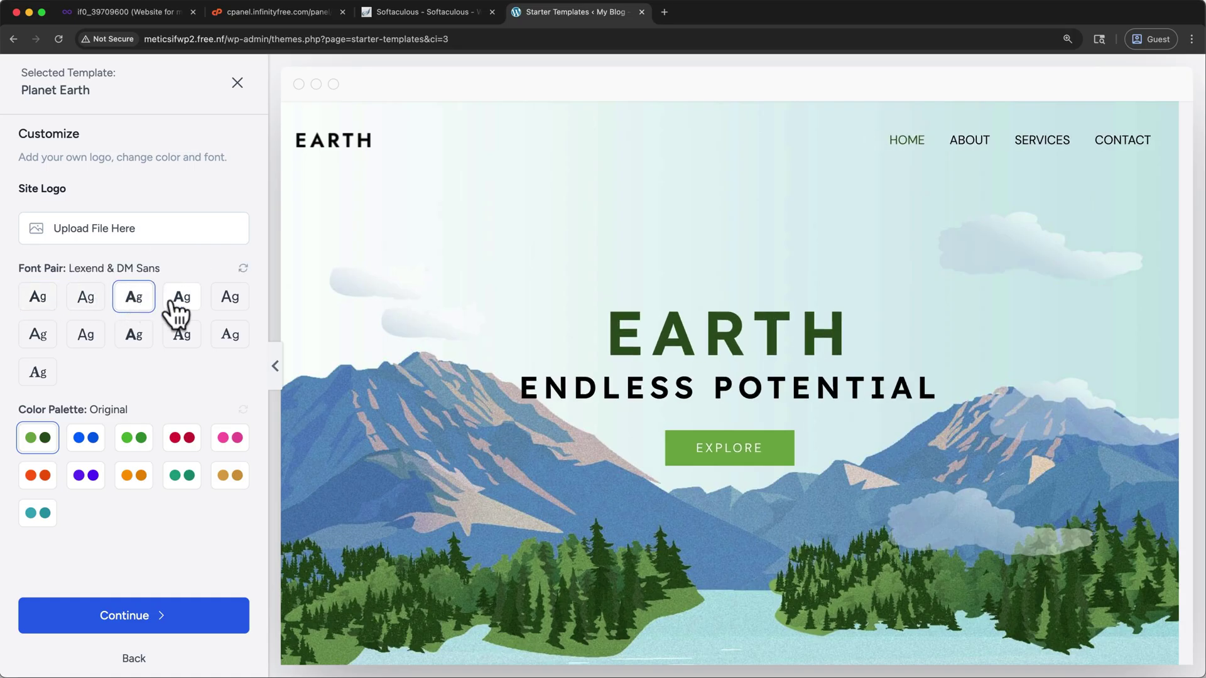
{"action": "left_click", "coordinate": [179, 301]}
{"action": "left_click", "coordinate": [86, 442]}
{"action": "left_click", "coordinate": [133, 447]}
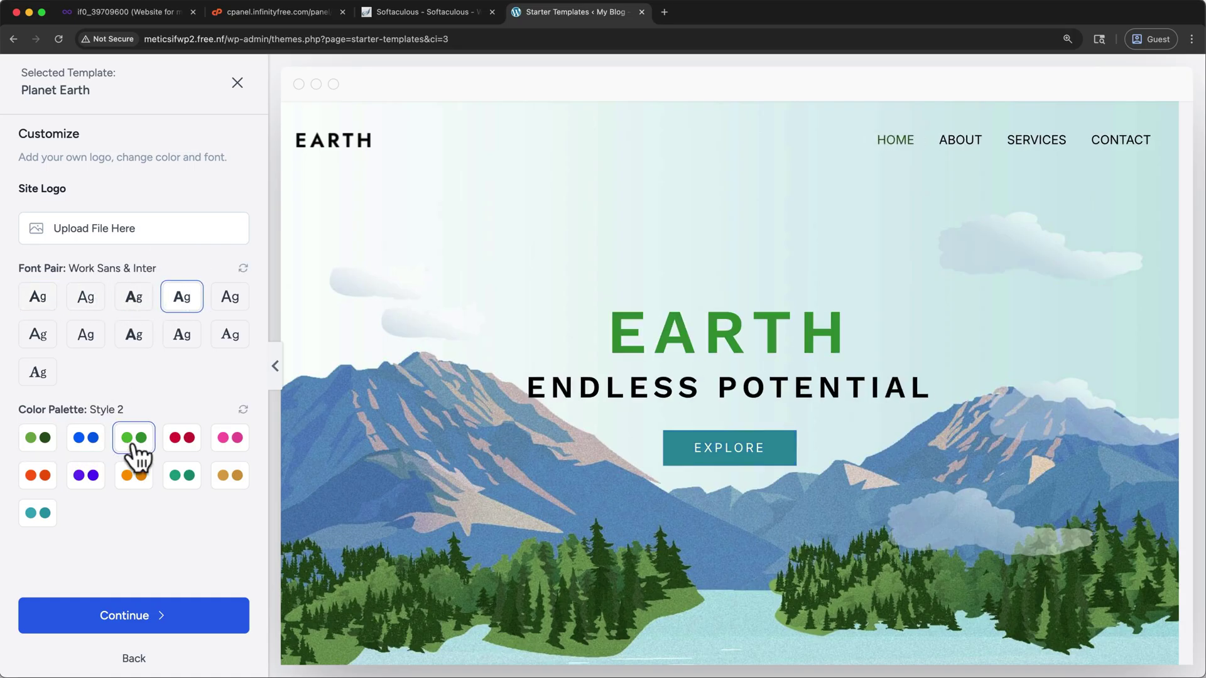
{"action": "left_click", "coordinate": [182, 449]}
{"action": "left_click", "coordinate": [37, 301]}
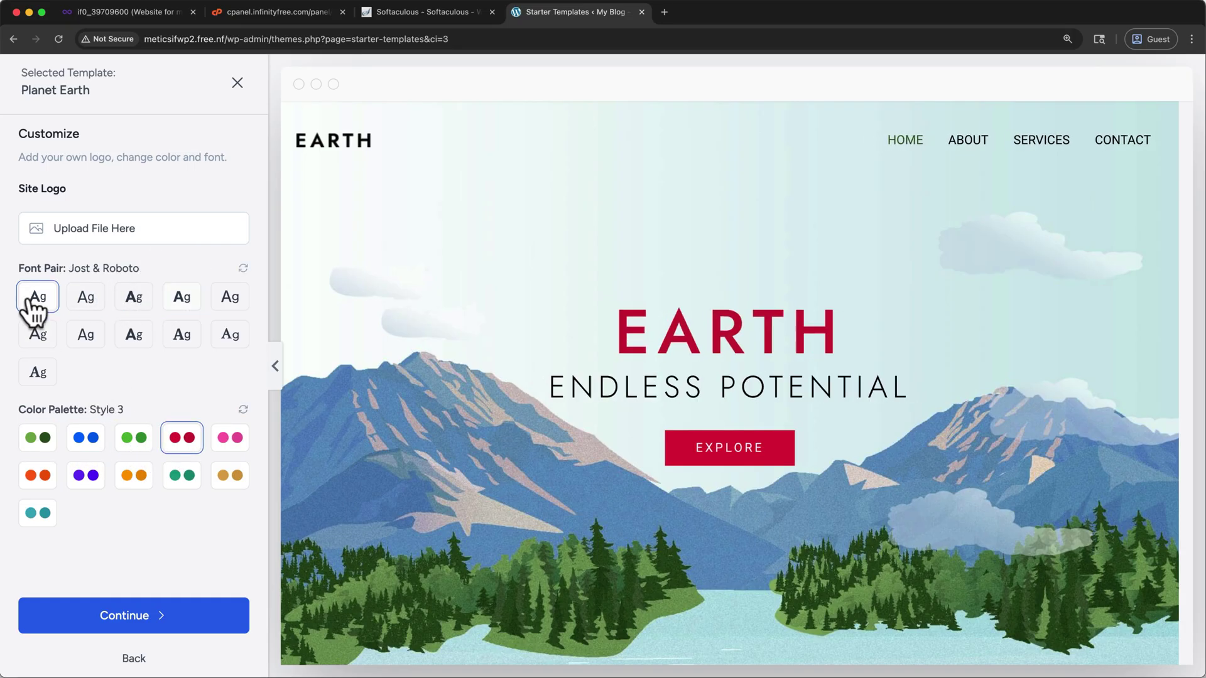
{"action": "left_click", "coordinate": [37, 439]}
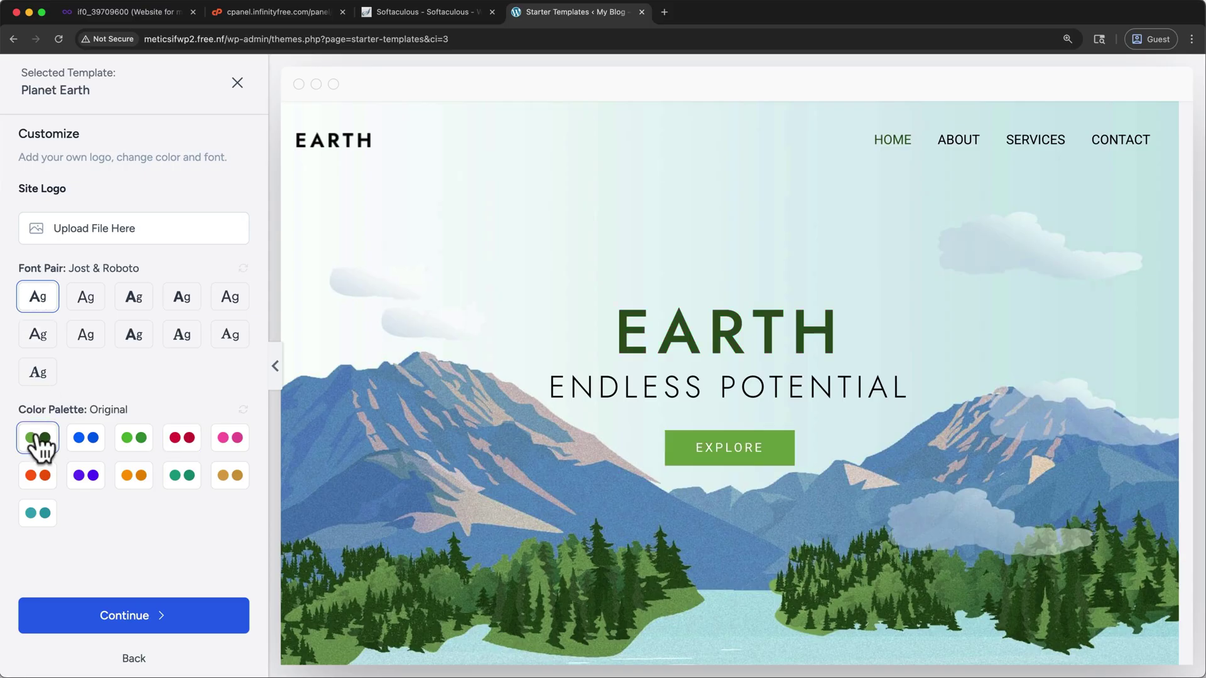
{"action": "left_click", "coordinate": [72, 620]}
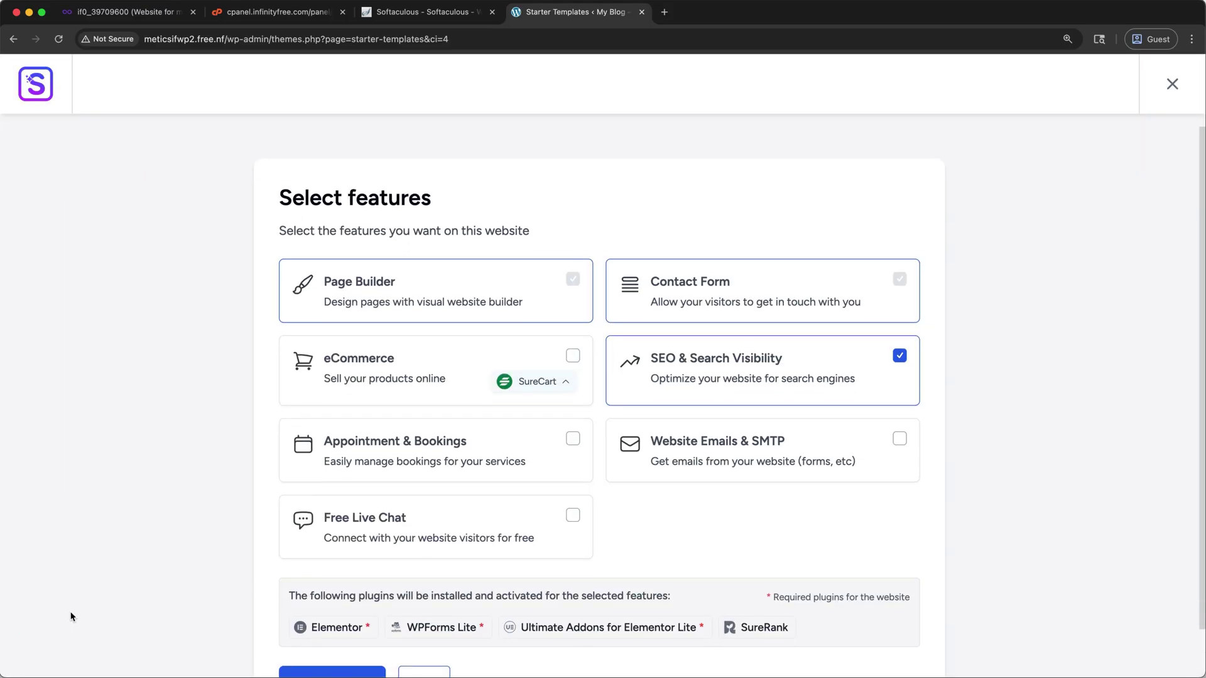
Step: Skip extra features, accept the settings-overwrite notice, and build the Planet Earth site
{"action": "scroll", "coordinate": [71, 616], "scroll_direction": "down", "scroll_amount": 2}
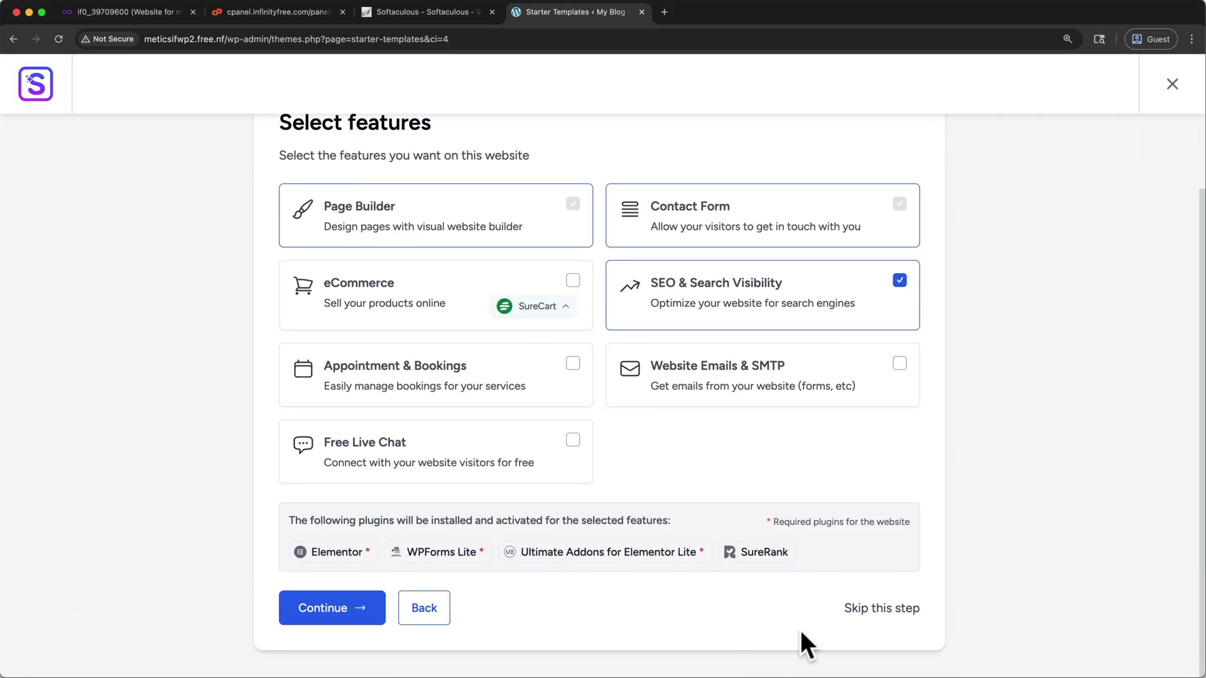
{"action": "left_click", "coordinate": [858, 612]}
{"action": "left_click", "coordinate": [517, 539]}
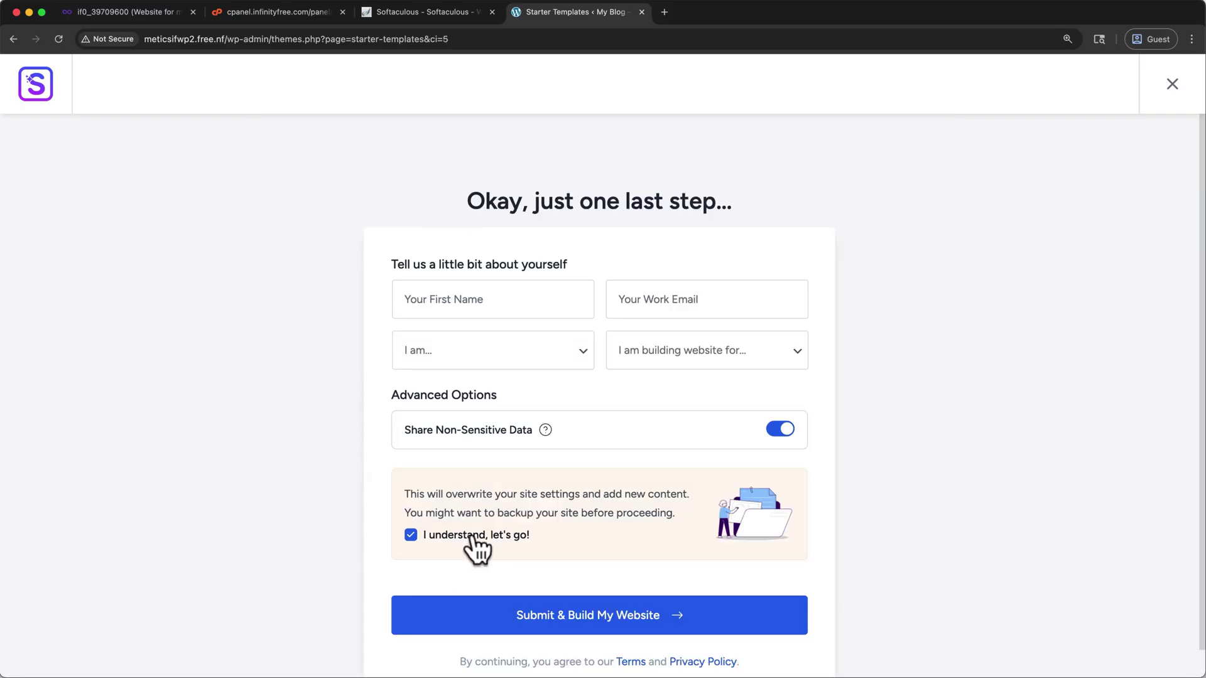
{"action": "left_click", "coordinate": [465, 618]}
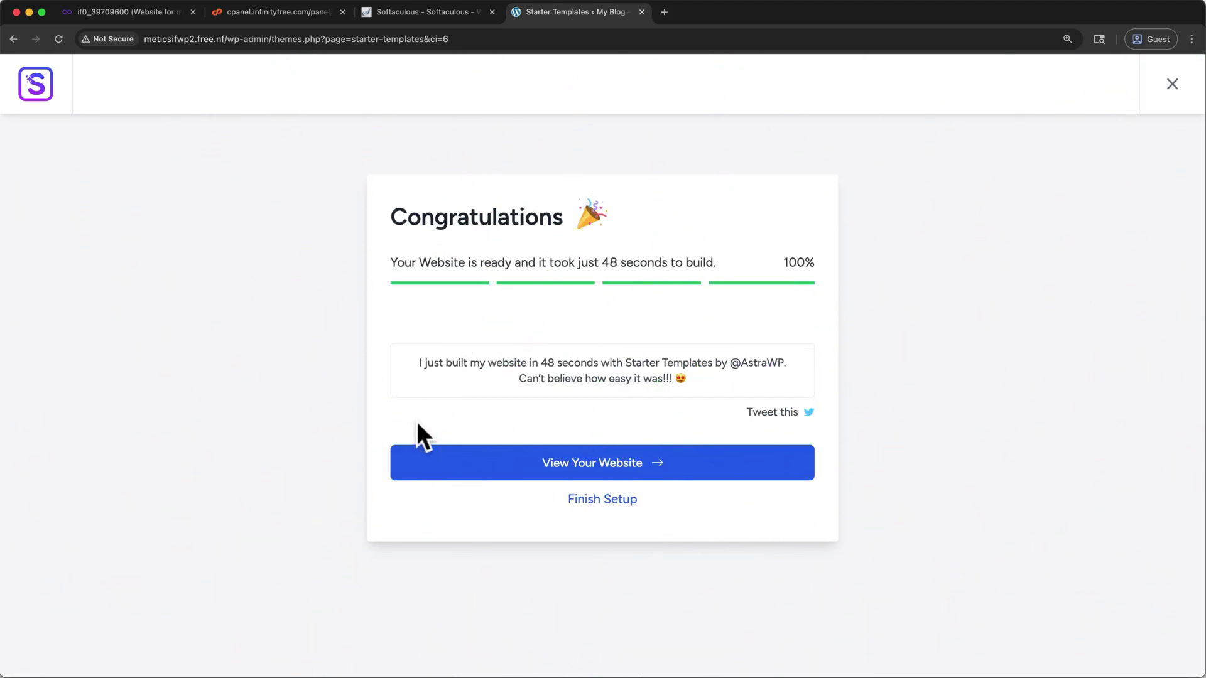
Step: Open the finished EARTH site in a new tab and scroll down the homepage and back up
{"action": "left_click", "coordinate": [470, 472]}
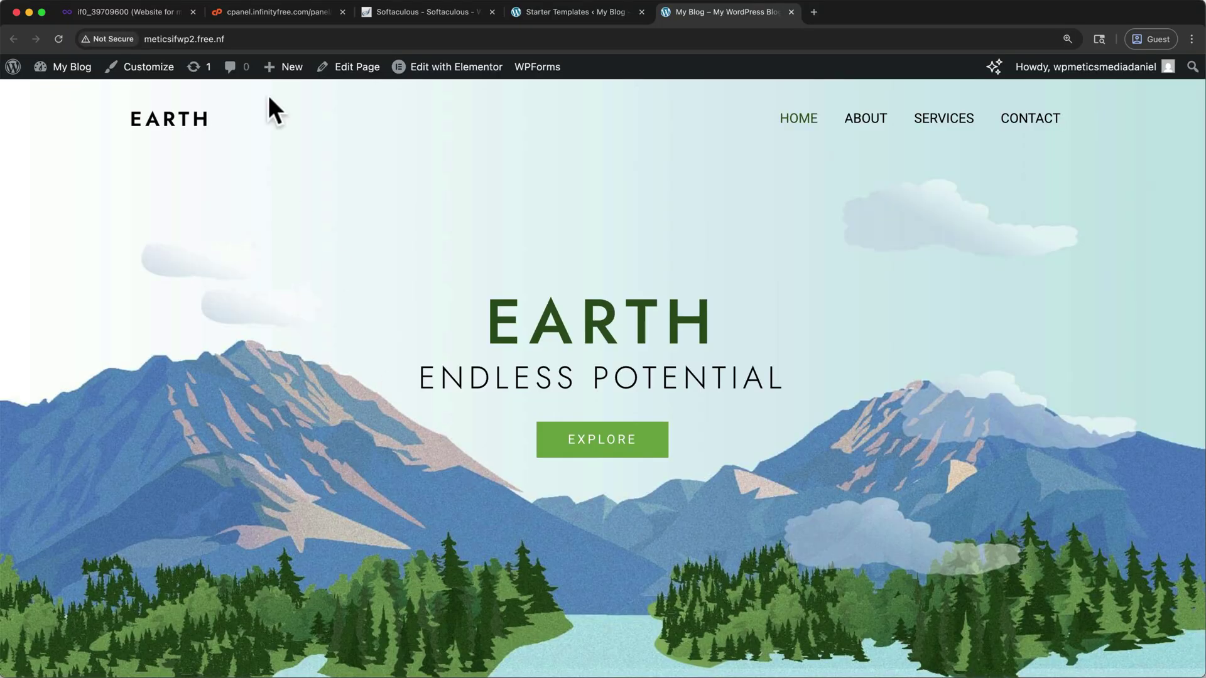
{"action": "scroll", "coordinate": [315, 296], "scroll_direction": "down", "scroll_amount": 2}
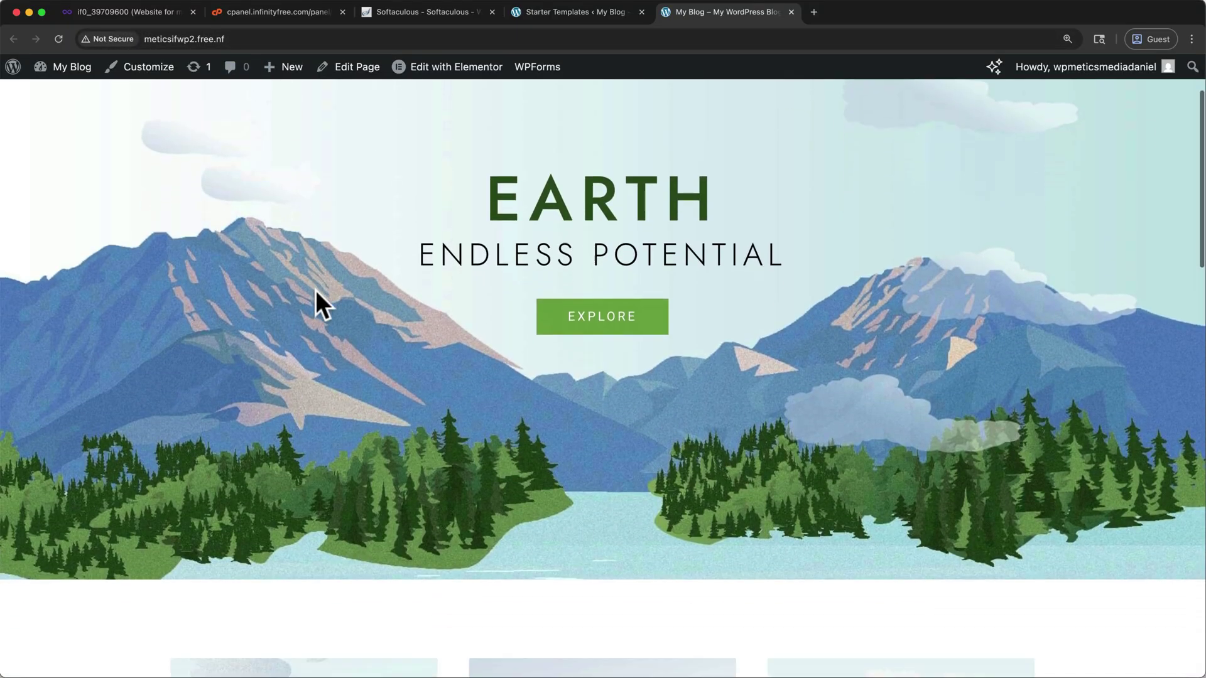
{"action": "scroll", "coordinate": [316, 291], "scroll_direction": "down", "scroll_amount": 10}
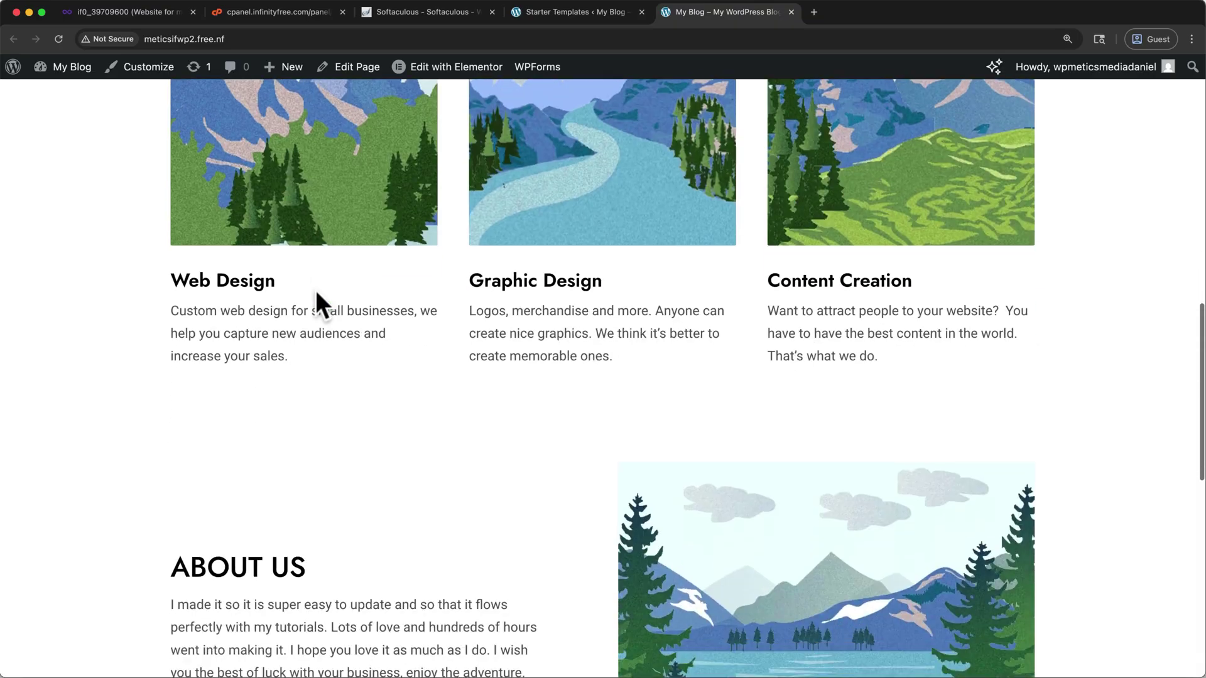
{"action": "scroll", "coordinate": [315, 290], "scroll_direction": "down", "scroll_amount": 6}
{"action": "scroll", "coordinate": [315, 290], "scroll_direction": "up", "scroll_amount": 9}
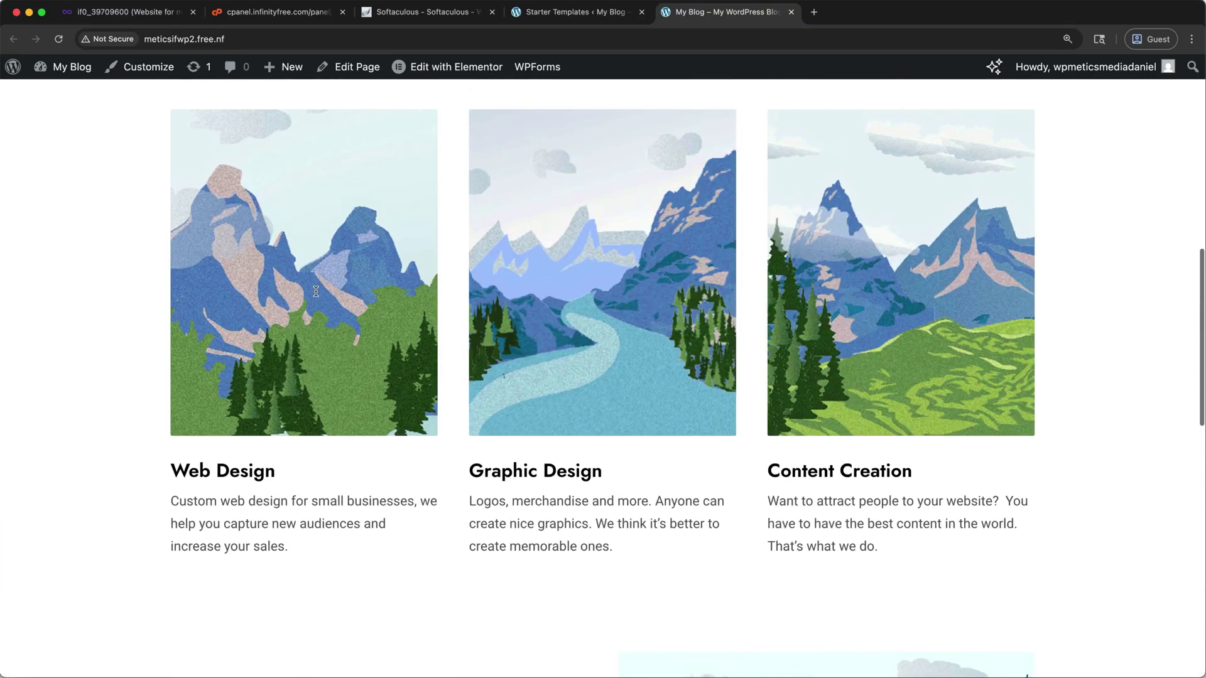
{"action": "scroll", "coordinate": [316, 291], "scroll_direction": "up", "scroll_amount": 10}
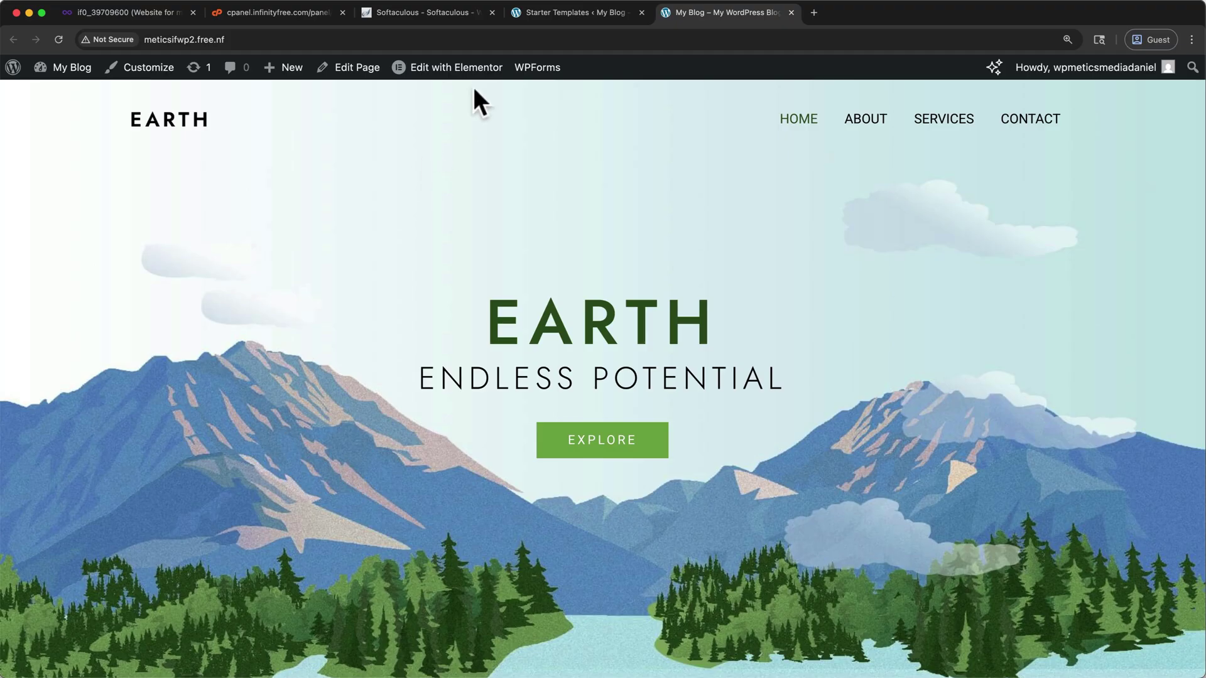
Step: Close the Softaculous, control panel and hosting account tabs, then open Home in Elementor
{"action": "left_click", "coordinate": [490, 12]}
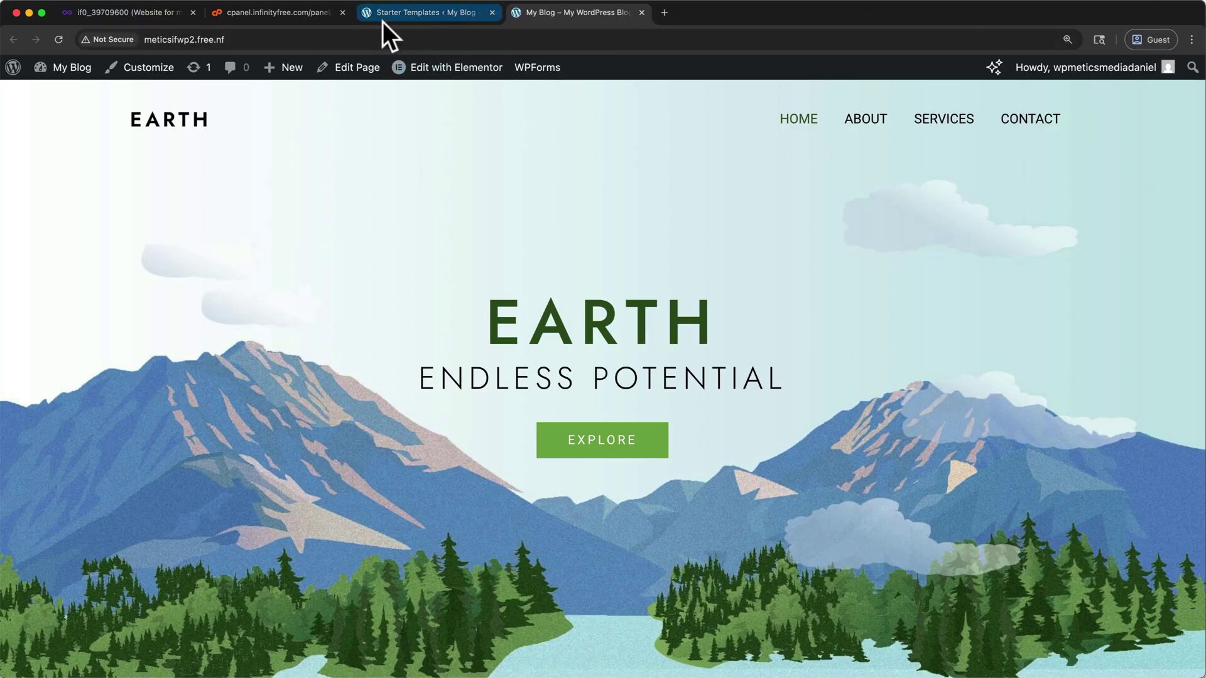
{"action": "left_click", "coordinate": [344, 12]}
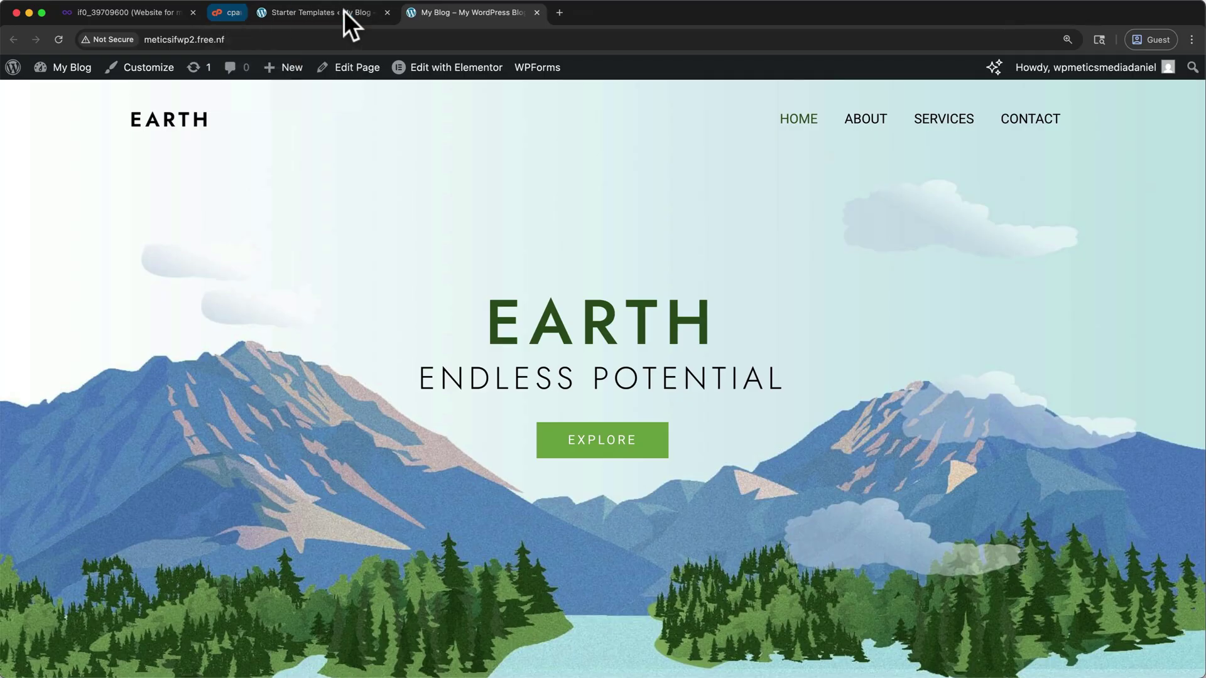
{"action": "left_click", "coordinate": [193, 12]}
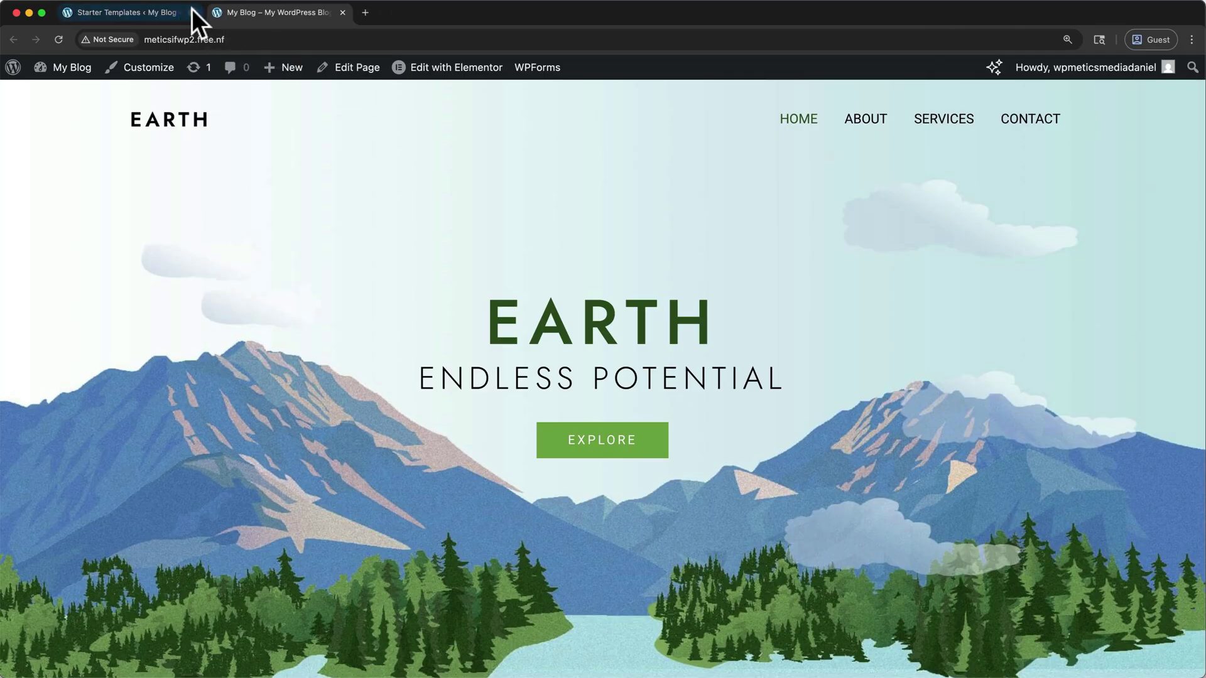
{"action": "left_click", "coordinate": [437, 73]}
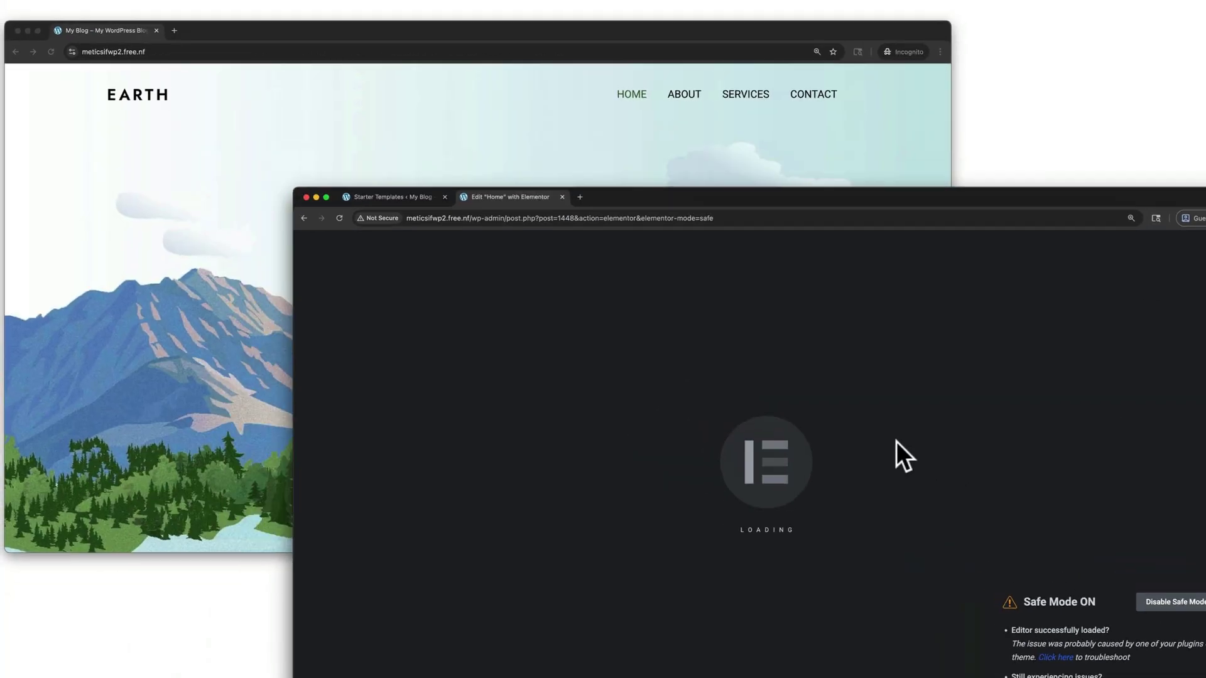
{"action": "key", "text": "ctrl+Up"}
Step: Bring the EARTH site window forward and load its /wp-admin address
{"action": "left_click", "coordinate": [525, 247]}
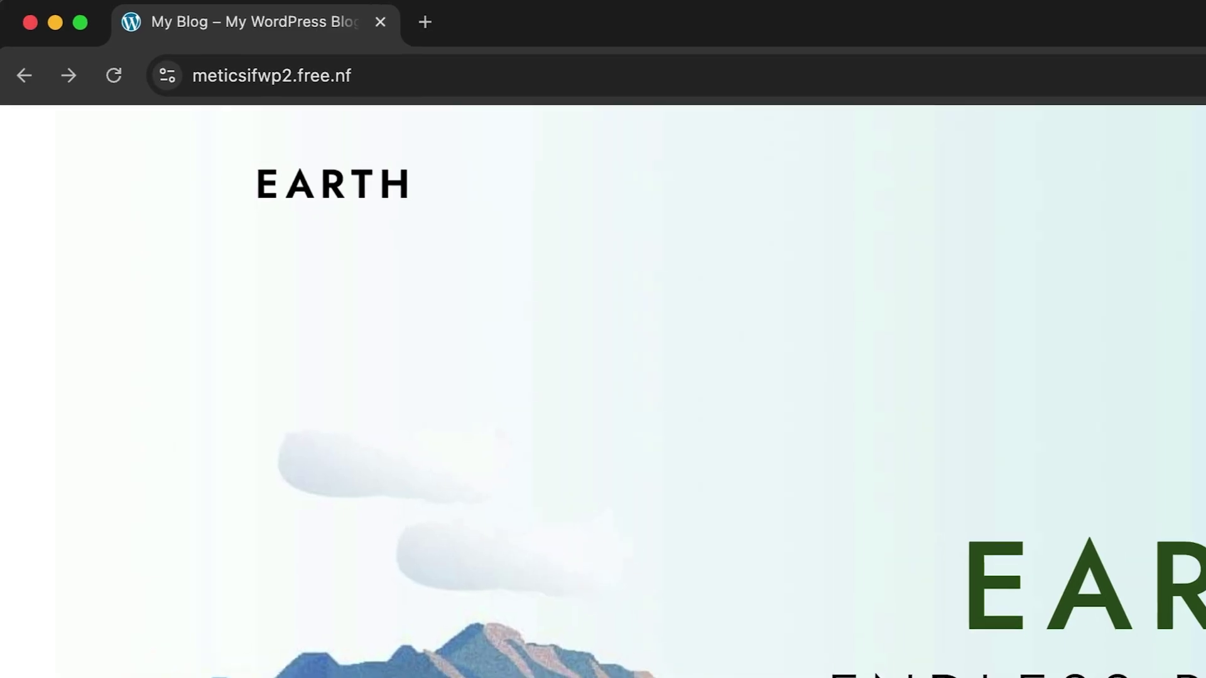
{"action": "key", "text": "super+l"}
{"action": "key", "text": "Right"}
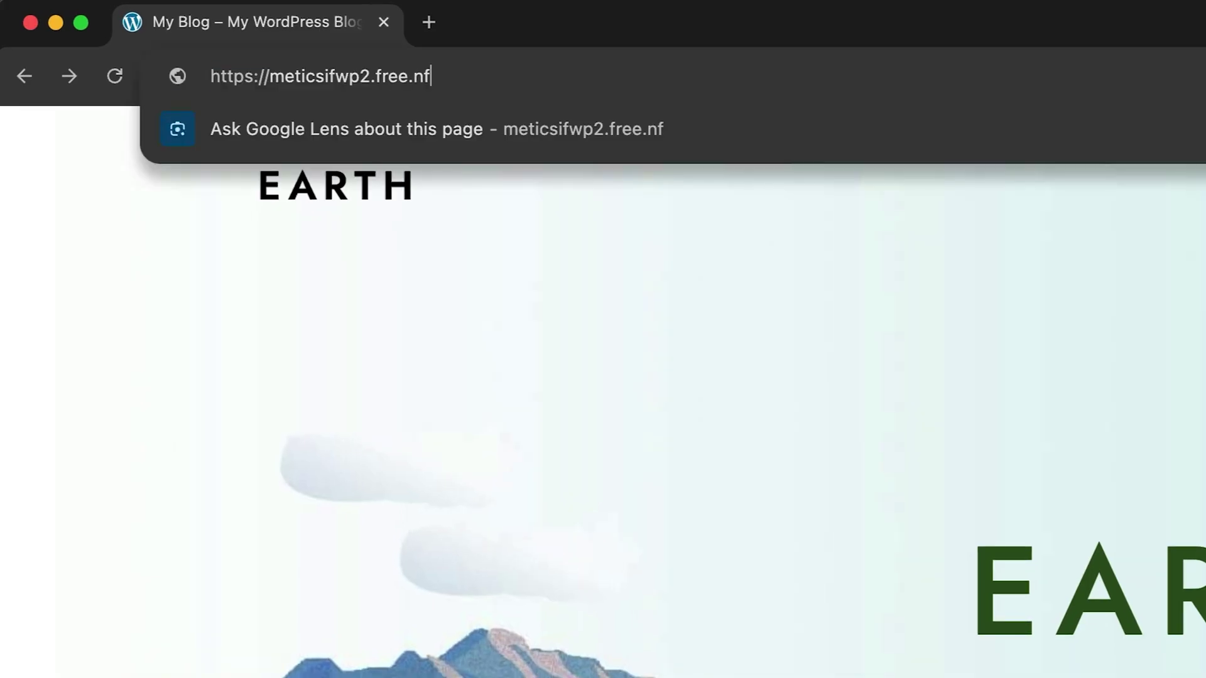
{"action": "type", "text": "/wp-admin"}
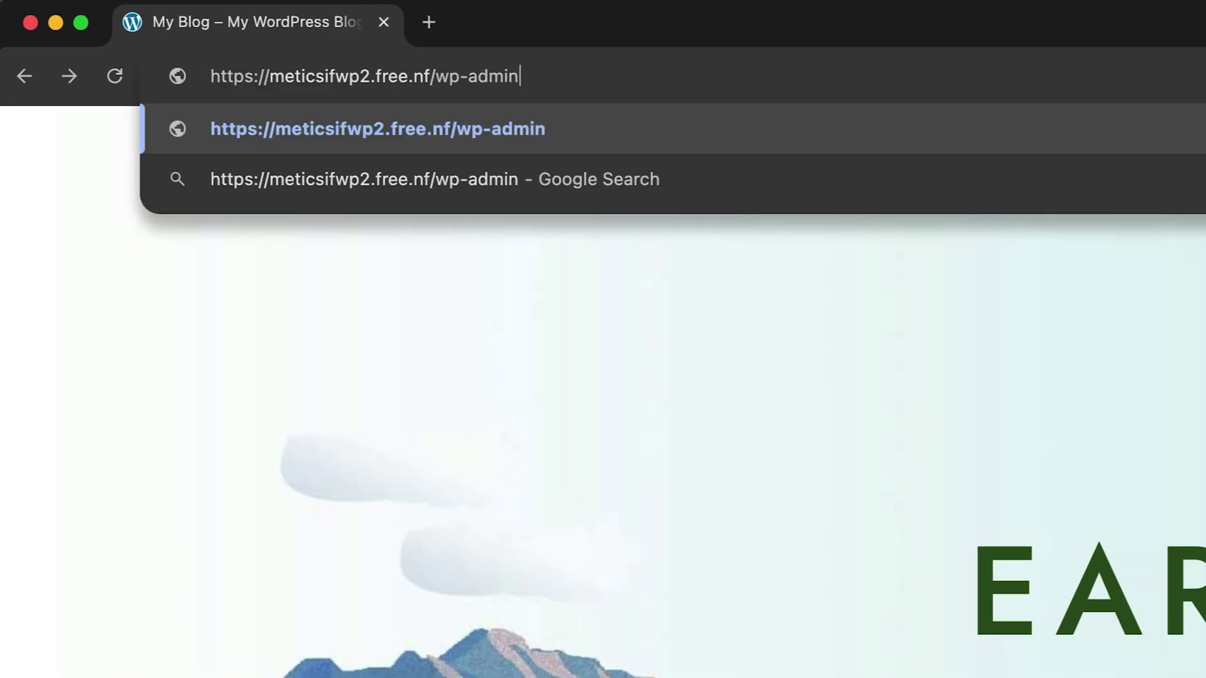
{"action": "key", "text": "Return"}
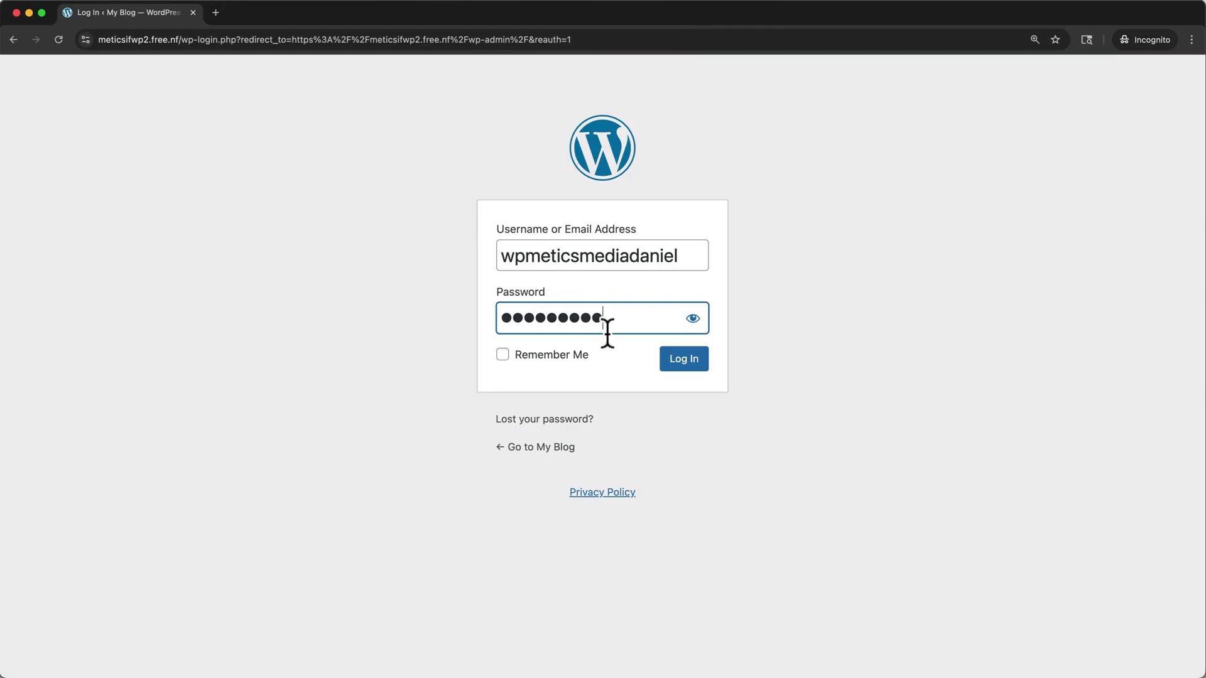
Step: Log in to the WordPress dashboard and open the list of site pages
{"action": "left_click", "coordinate": [682, 363]}
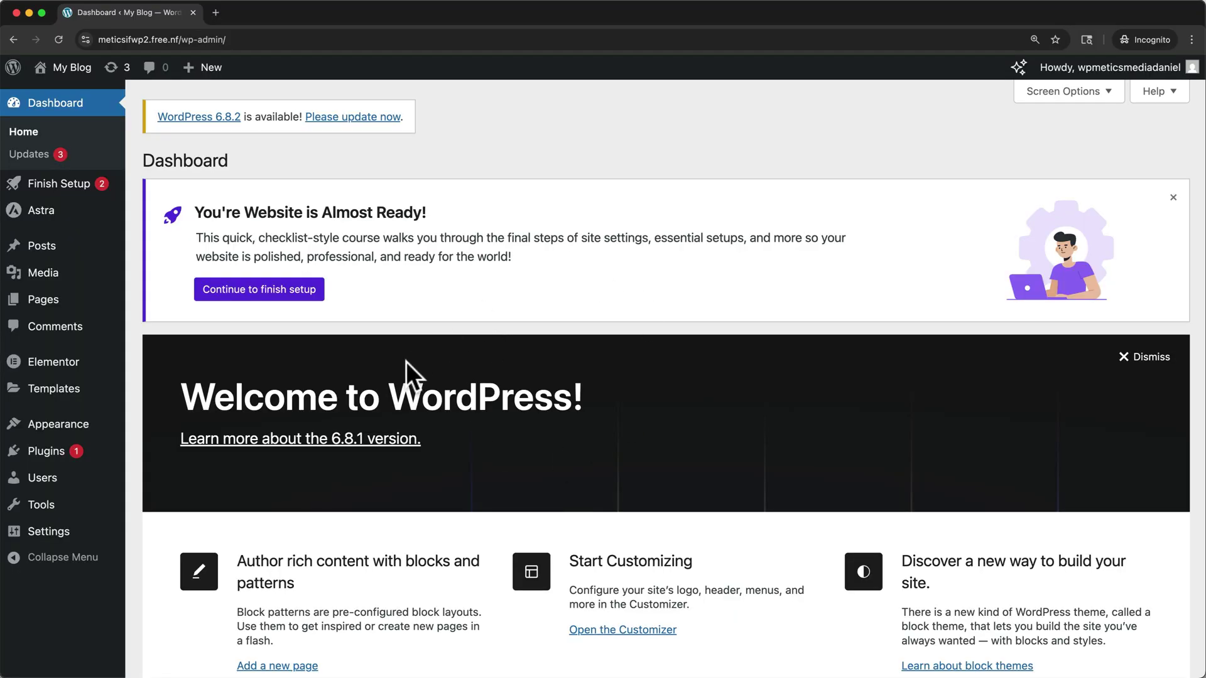
{"action": "left_click", "coordinate": [51, 308]}
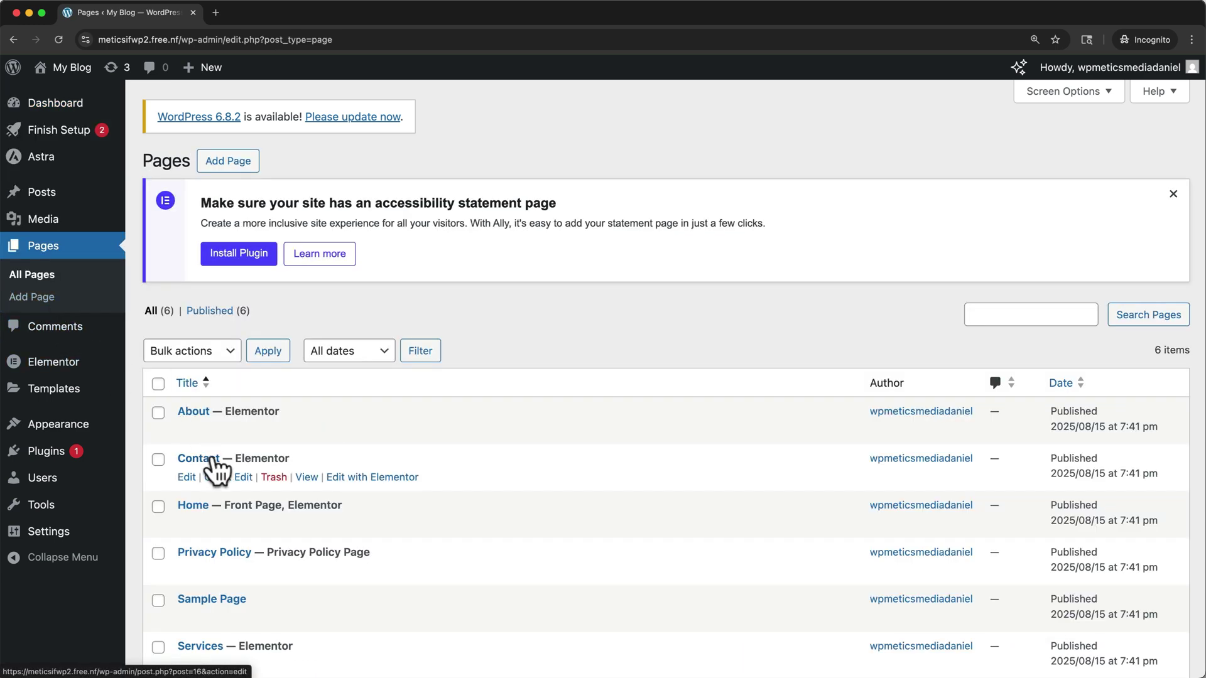
{"action": "mouse_move", "coordinate": [252, 510]}
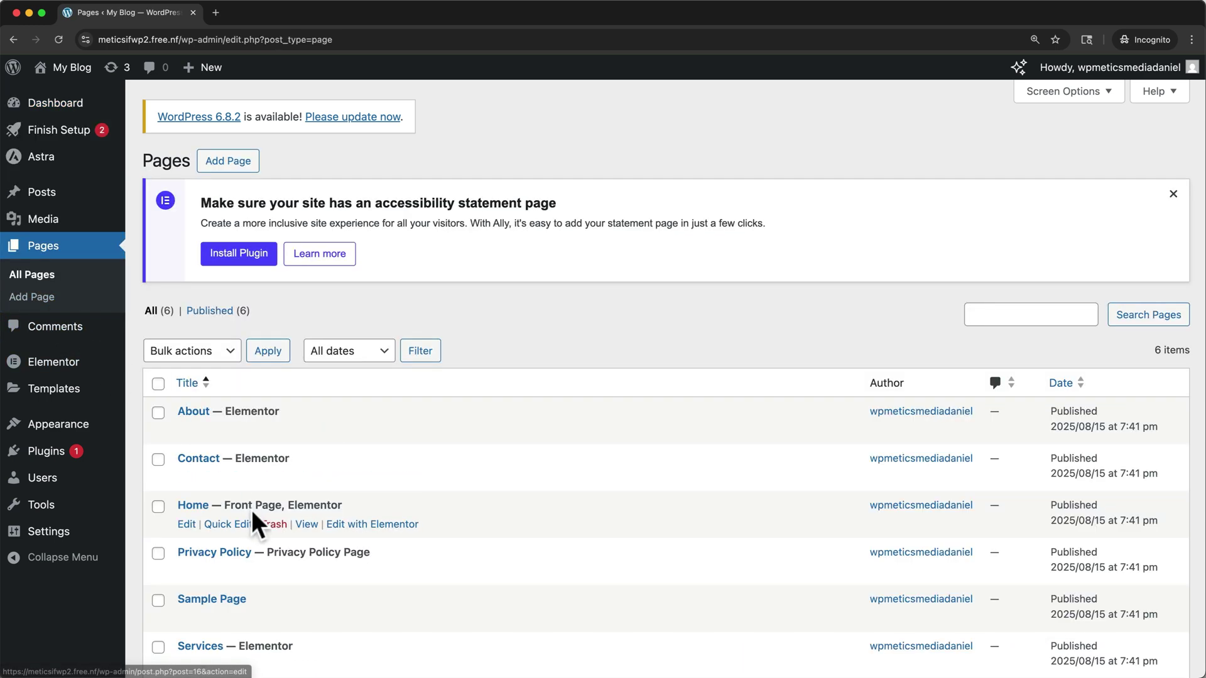
Step: Open the Home page in Elementor and scroll through the EARTH hero and image cards
{"action": "left_click", "coordinate": [367, 525]}
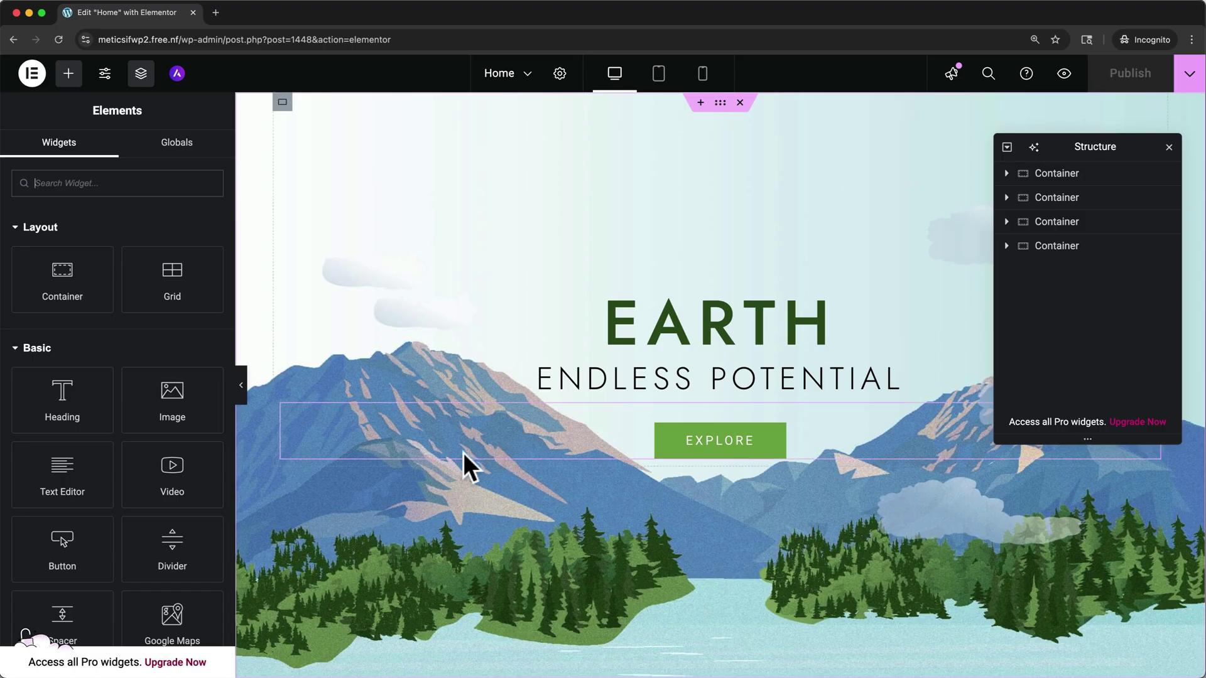
{"action": "scroll", "coordinate": [463, 455], "scroll_direction": "down", "scroll_amount": 5}
{"action": "scroll", "coordinate": [464, 454], "scroll_direction": "down", "scroll_amount": 4}
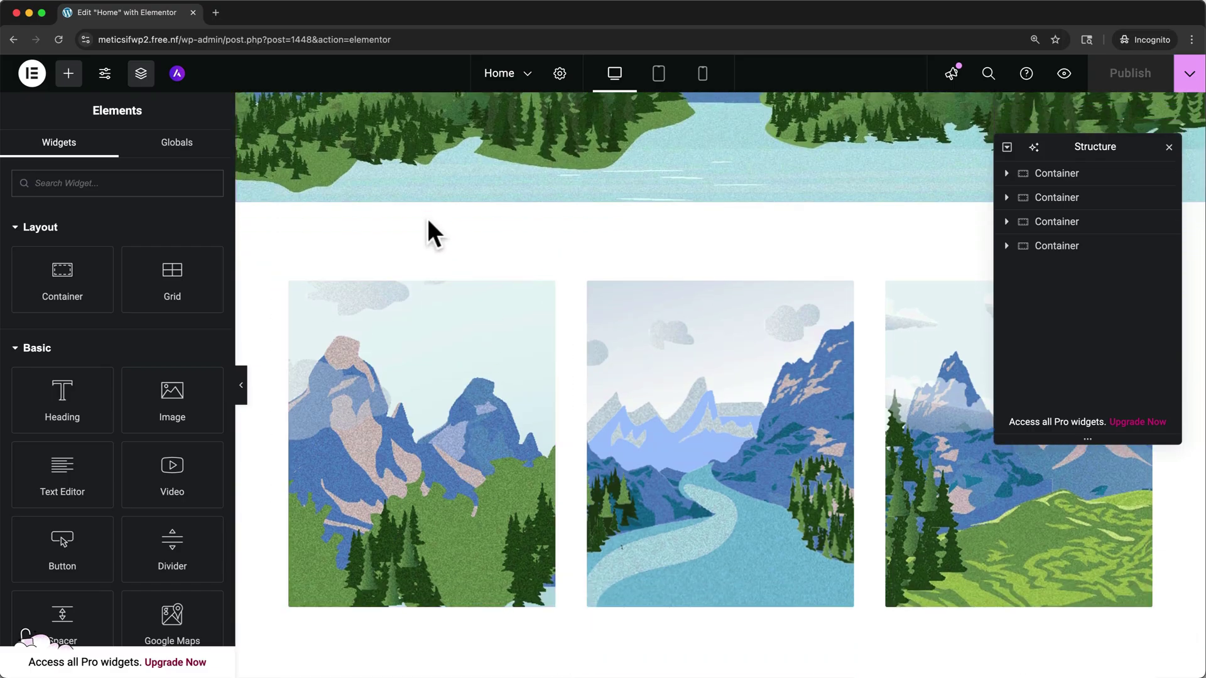
{"action": "scroll", "coordinate": [467, 210], "scroll_direction": "up", "scroll_amount": 8}
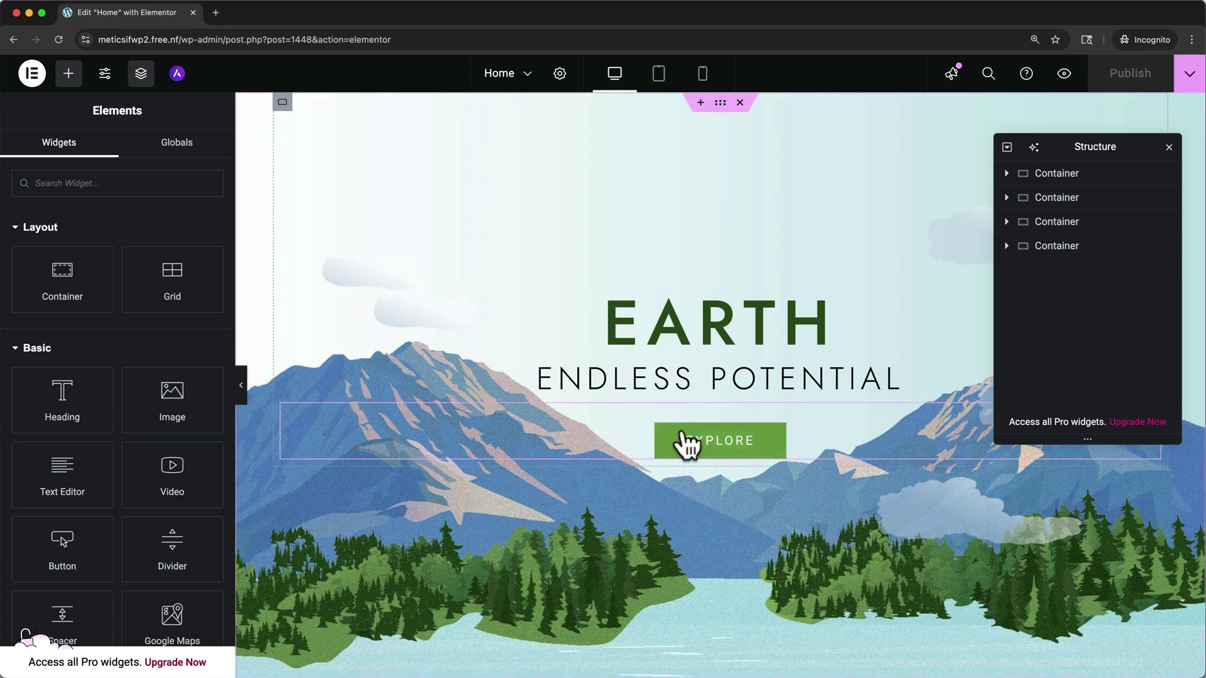
{"action": "scroll", "coordinate": [683, 444], "scroll_direction": "down", "scroll_amount": 7}
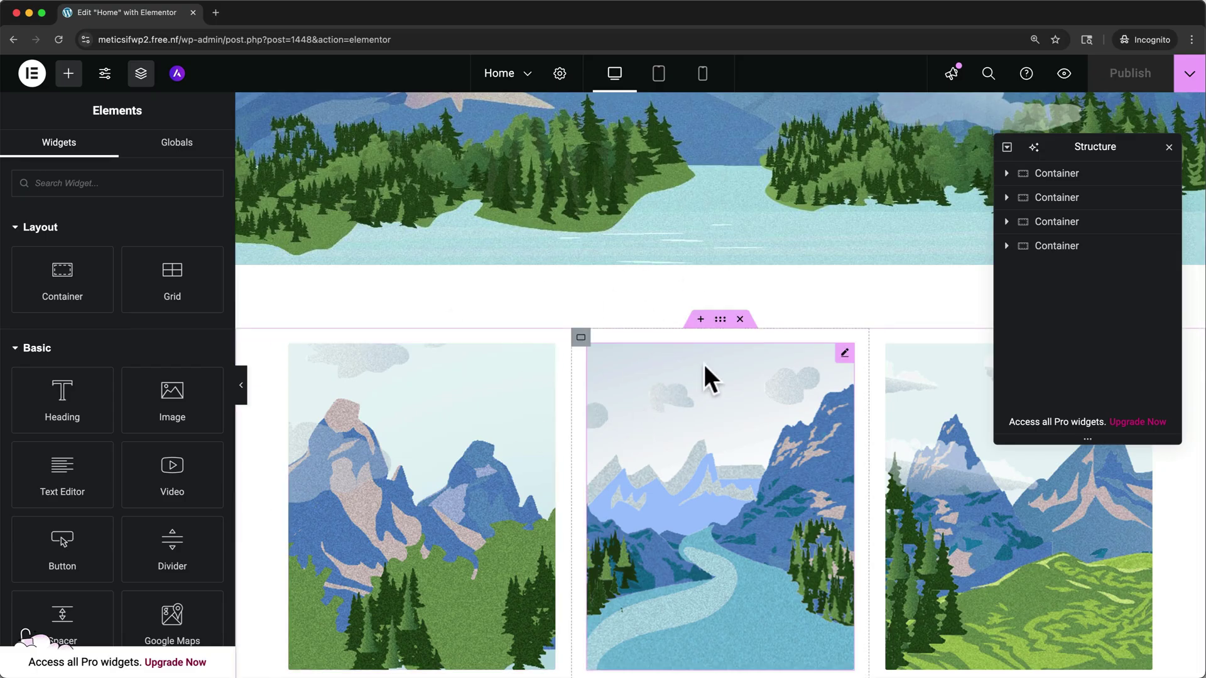
Step: Add an empty container above the image cards with a trial Heading widget, then close the Structure panel
{"action": "left_click", "coordinate": [699, 319]}
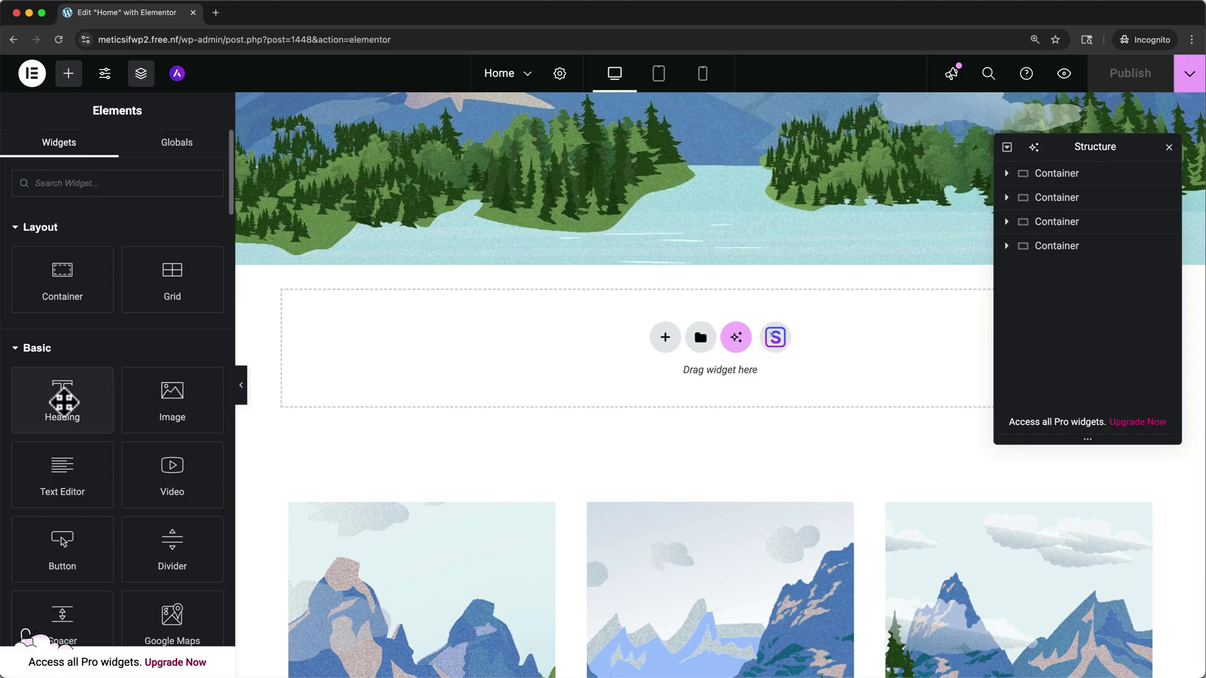
{"action": "left_click_drag", "start_coordinate": [63, 402], "coordinate": [545, 333]}
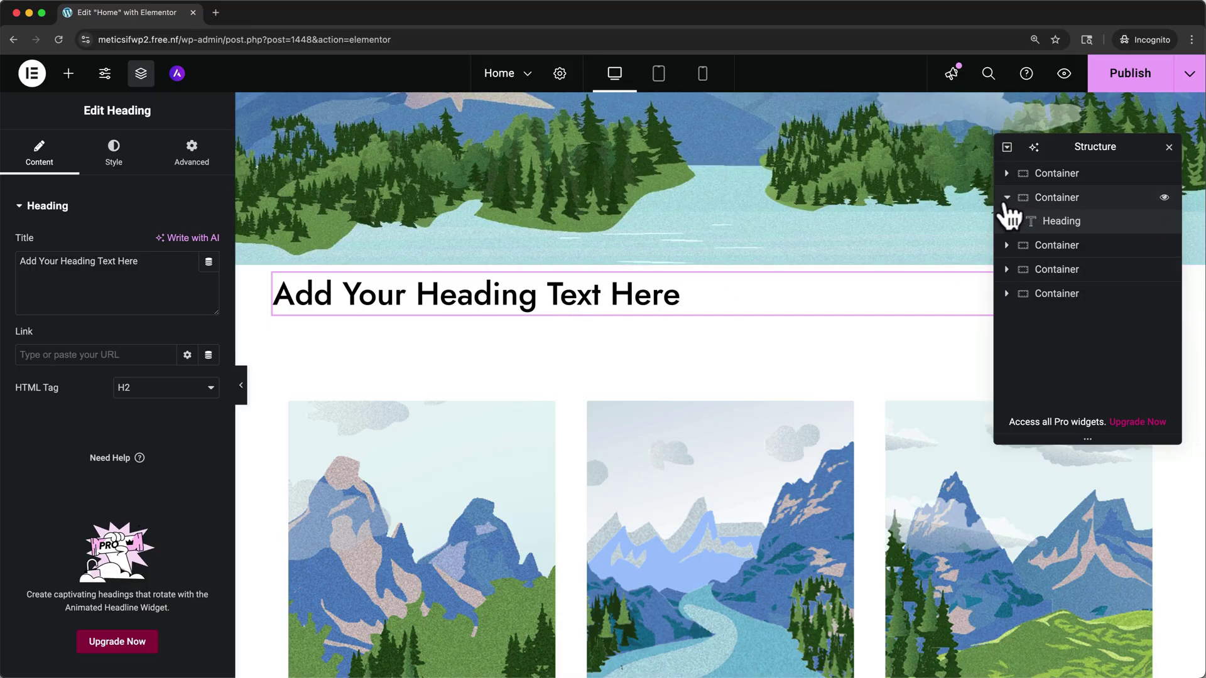
{"action": "left_click", "coordinate": [1167, 147]}
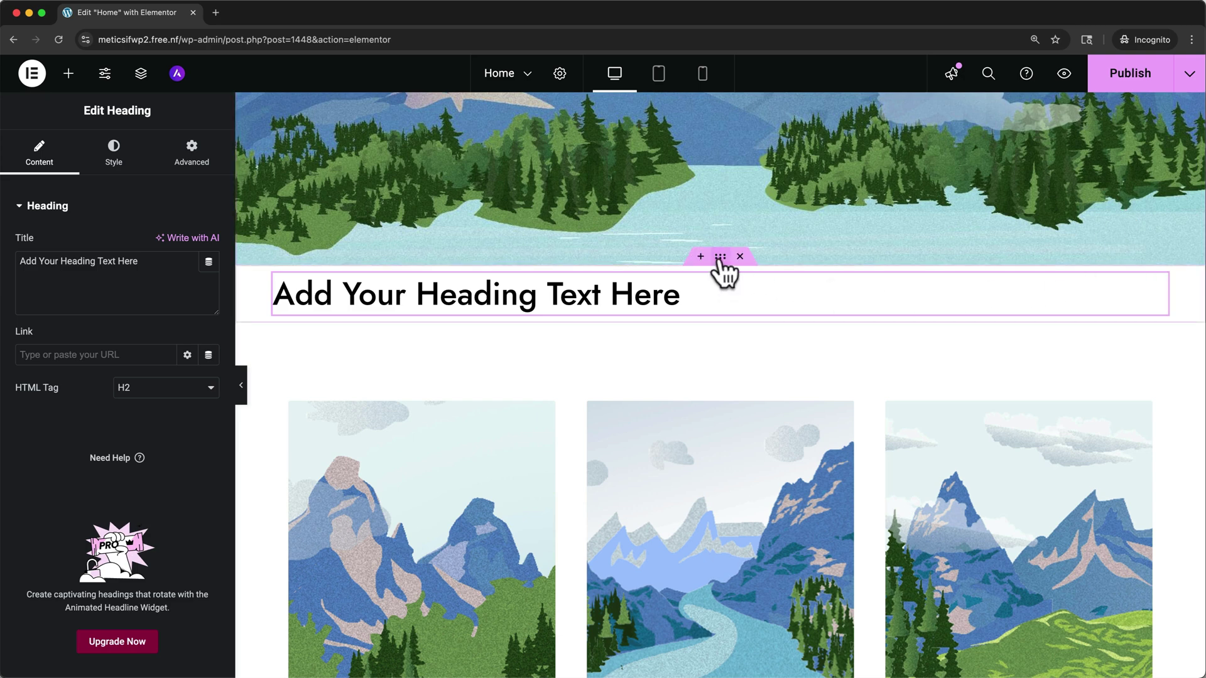
Step: Move the trial heading further down the page, then delete its section
{"action": "left_click_drag", "start_coordinate": [720, 256], "coordinate": [726, 619]}
{"action": "scroll", "coordinate": [725, 615], "scroll_direction": "down", "scroll_amount": 3}
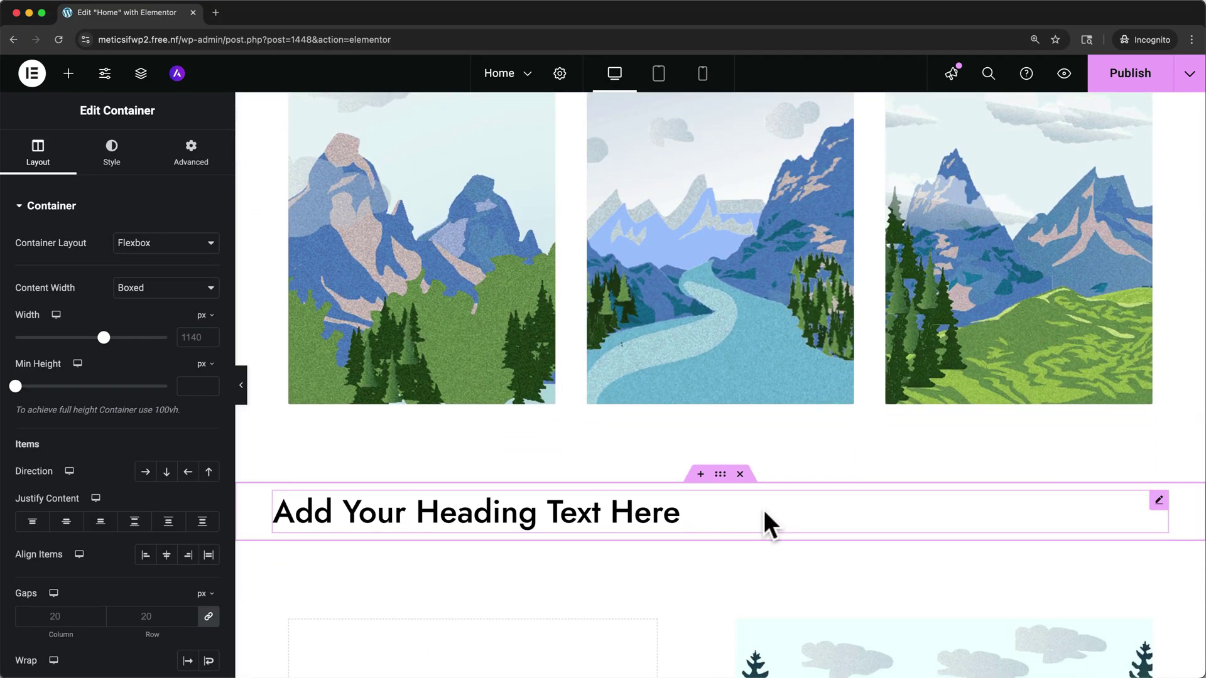
{"action": "left_click", "coordinate": [740, 474]}
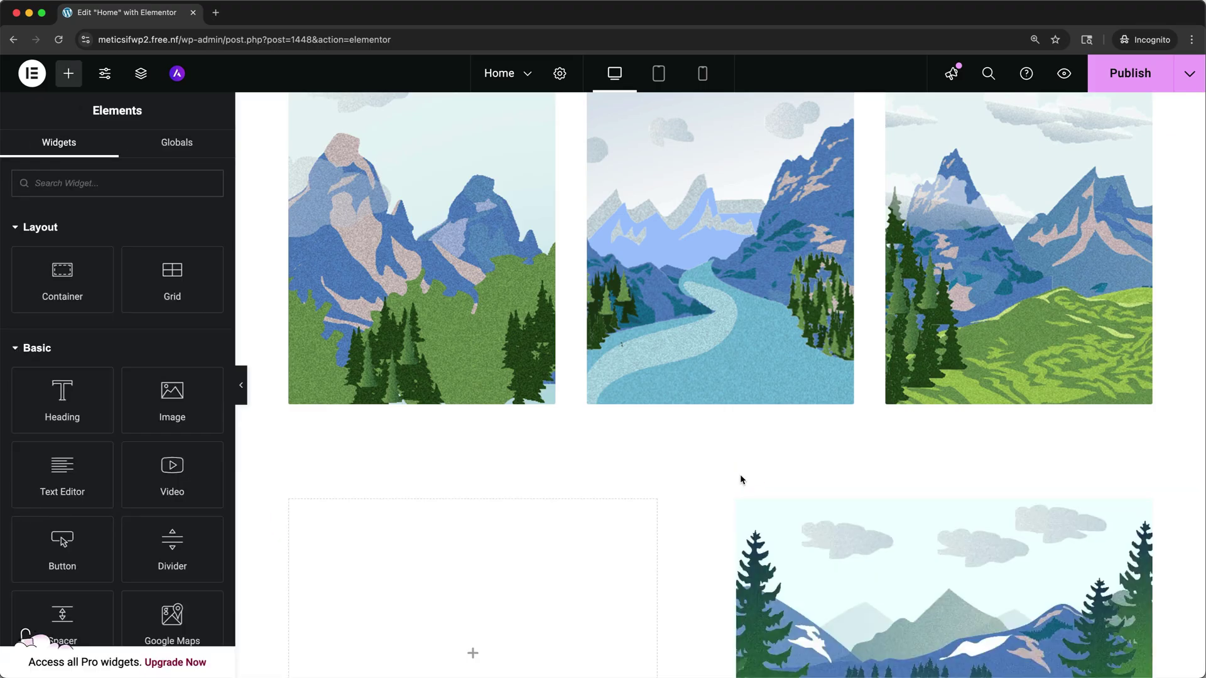
{"action": "scroll", "coordinate": [739, 474], "scroll_direction": "up", "scroll_amount": 10}
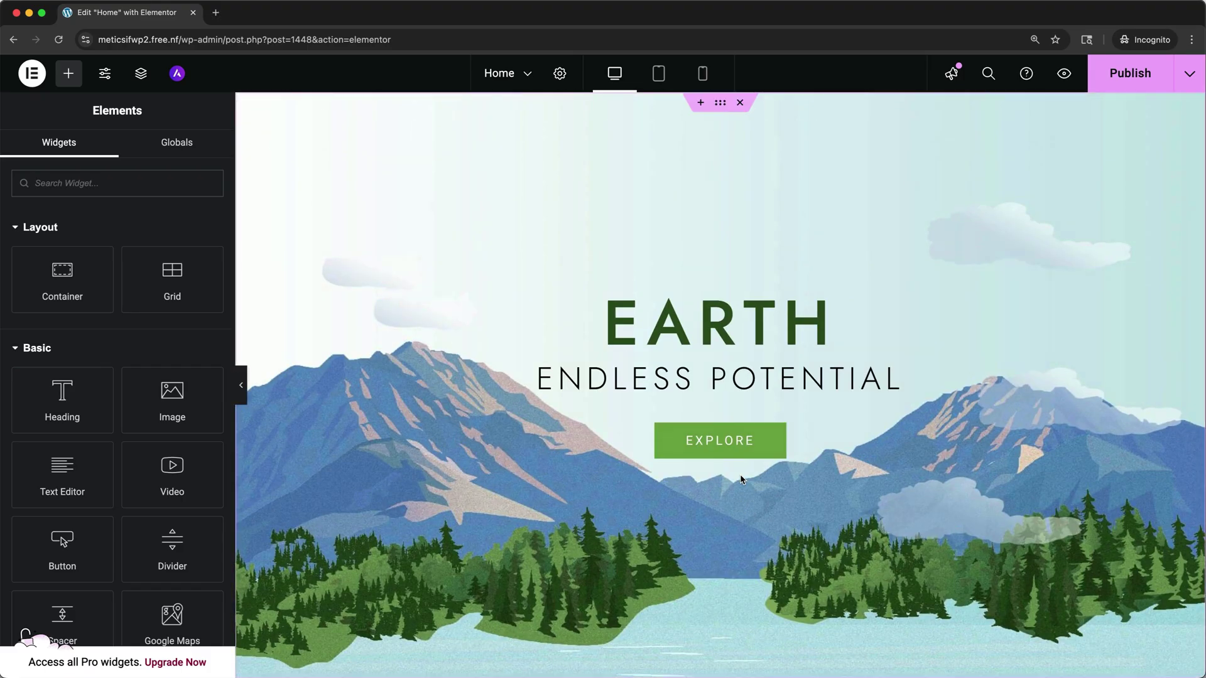
Step: Rename the hero heading from 'EARTH' to 'Planet Earth'
{"action": "left_click", "coordinate": [719, 335]}
{"action": "left_click", "coordinate": [605, 317]}
{"action": "type", "text": "Planet Earth"}
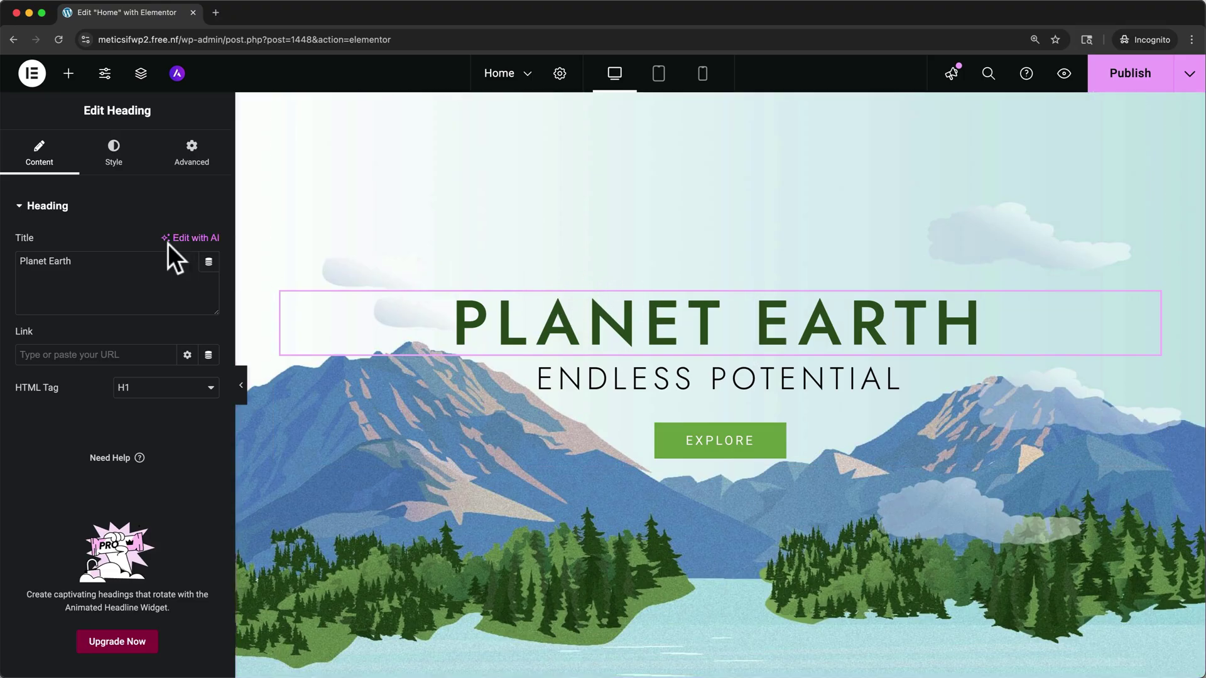
{"action": "left_click", "coordinate": [118, 277]}
{"action": "key", "text": "BackSpace"}
{"action": "type", "text": "h"}
Step: Show the Planet Earth heading's typography: 80 px size, Uppercase, 10 px letter spacing
{"action": "left_click", "coordinate": [114, 152]}
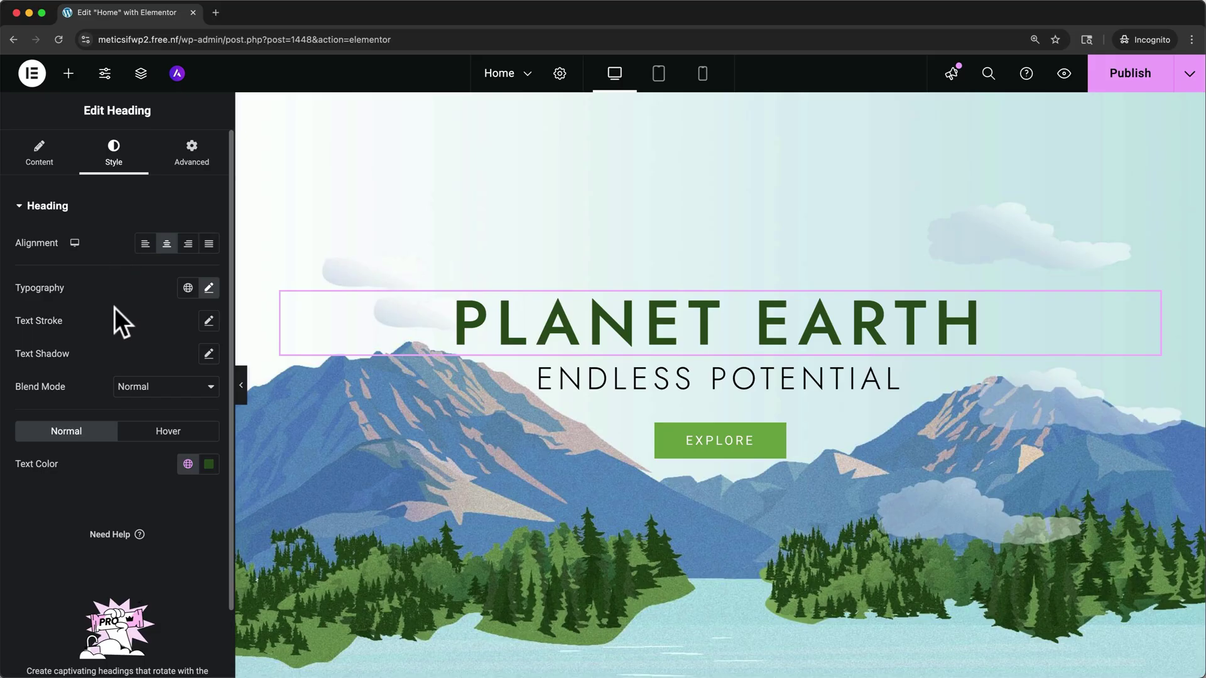
{"action": "left_click", "coordinate": [209, 290]}
{"action": "scroll", "coordinate": [141, 411], "scroll_direction": "down", "scroll_amount": 2}
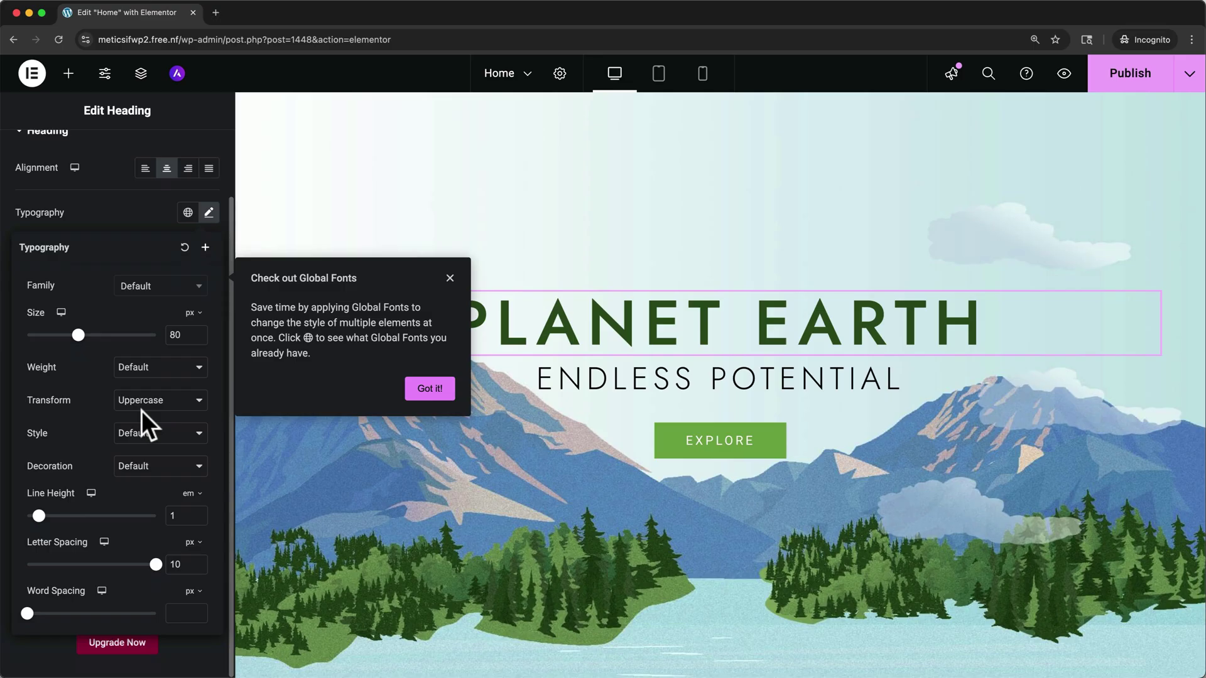
{"action": "scroll", "coordinate": [60, 178], "scroll_direction": "up", "scroll_amount": 2}
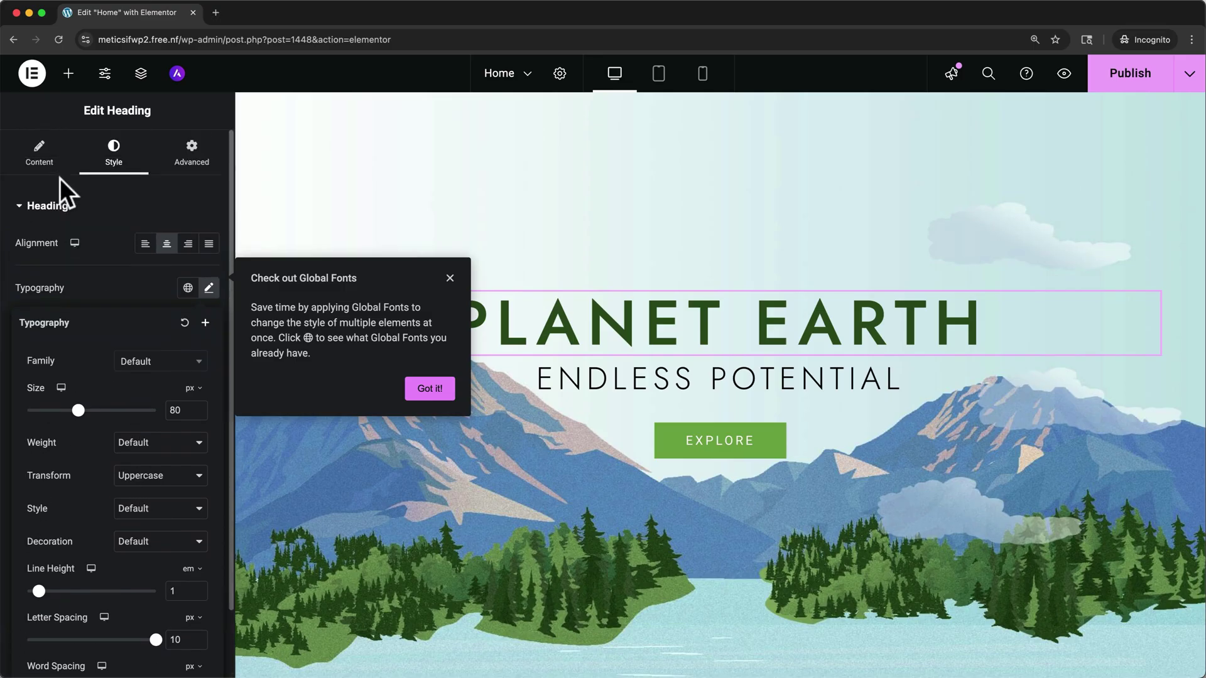
Step: Dismiss the Global Fonts tip and bring up the Explore button's style settings
{"action": "left_click", "coordinate": [445, 275]}
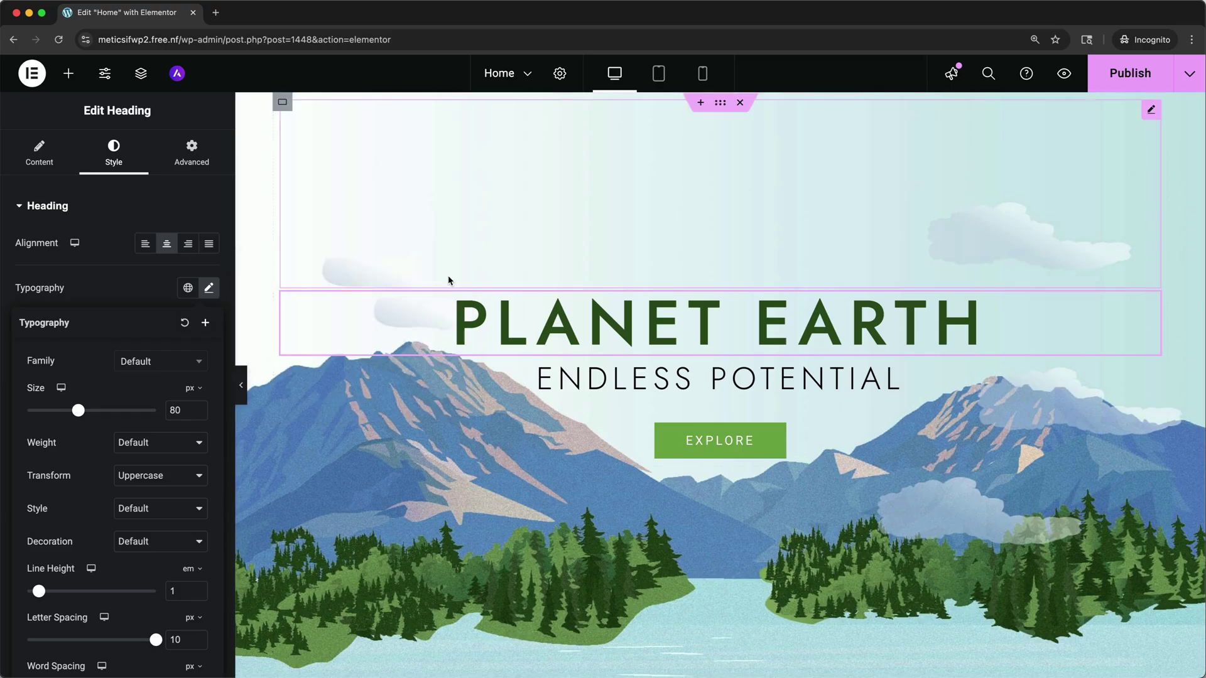
{"action": "left_click", "coordinate": [615, 427]}
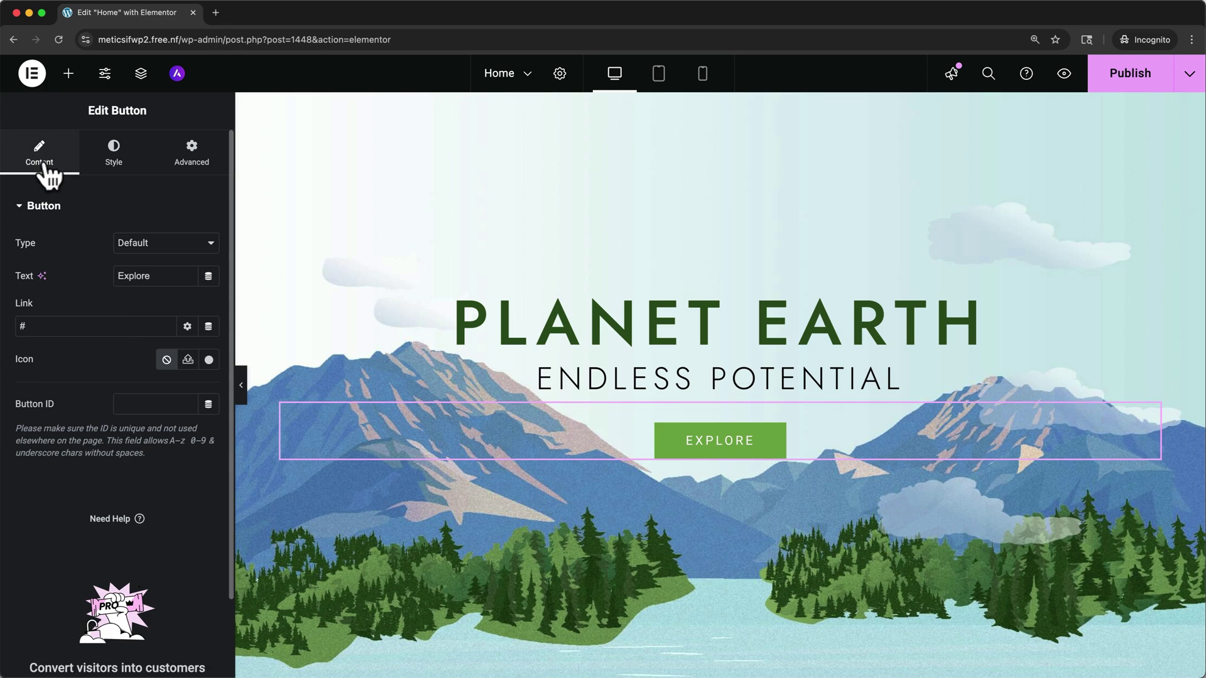
{"action": "left_click", "coordinate": [113, 152]}
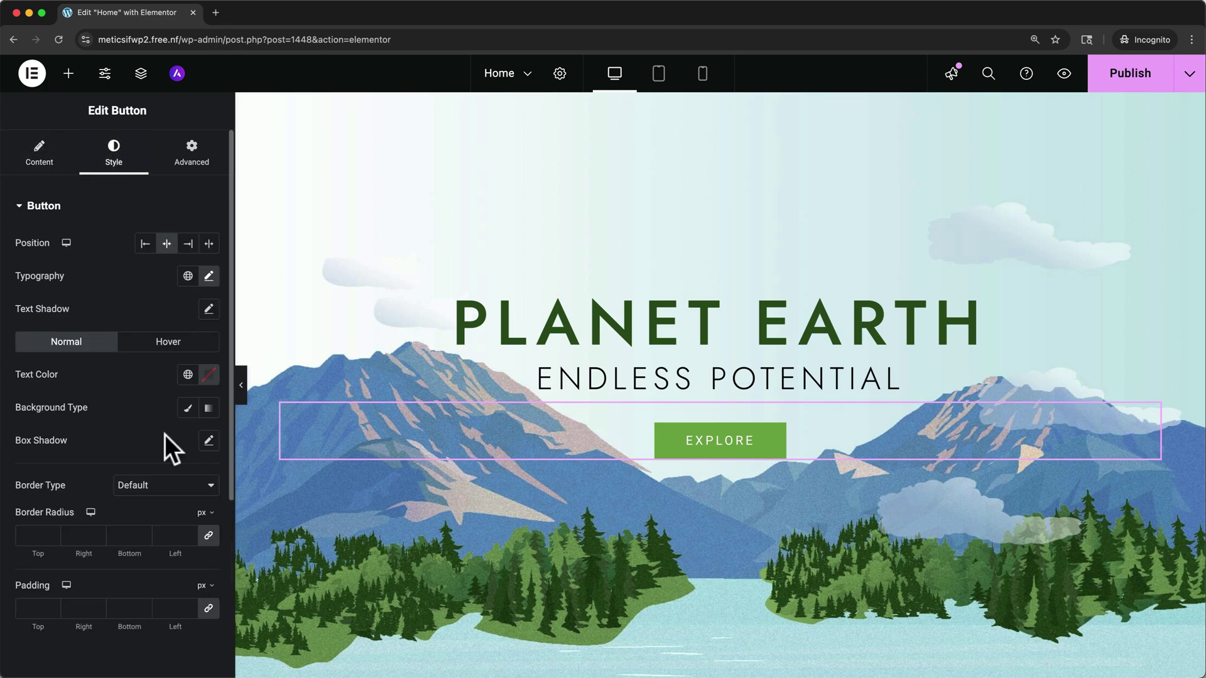
{"action": "scroll", "coordinate": [355, 529], "scroll_direction": "down", "scroll_amount": 9}
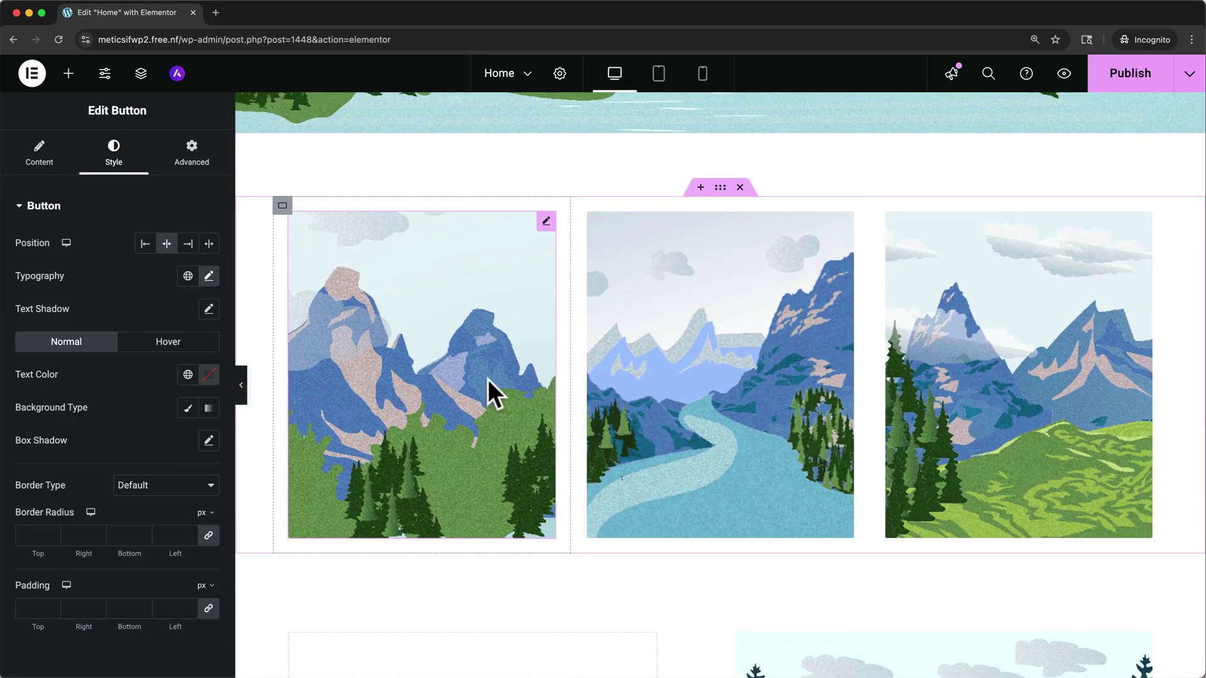
Step: Upload UT.png from Downloads and insert it as the first image card's canyon photo
{"action": "left_click", "coordinate": [487, 379]}
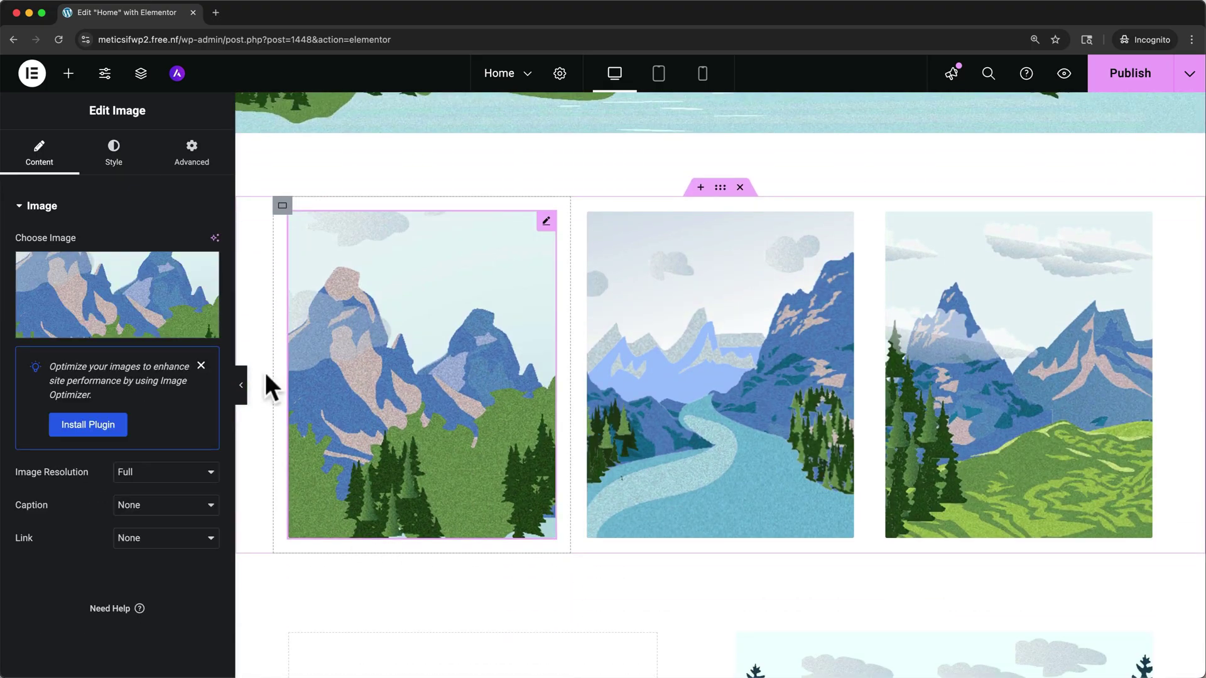
{"action": "left_click", "coordinate": [133, 302]}
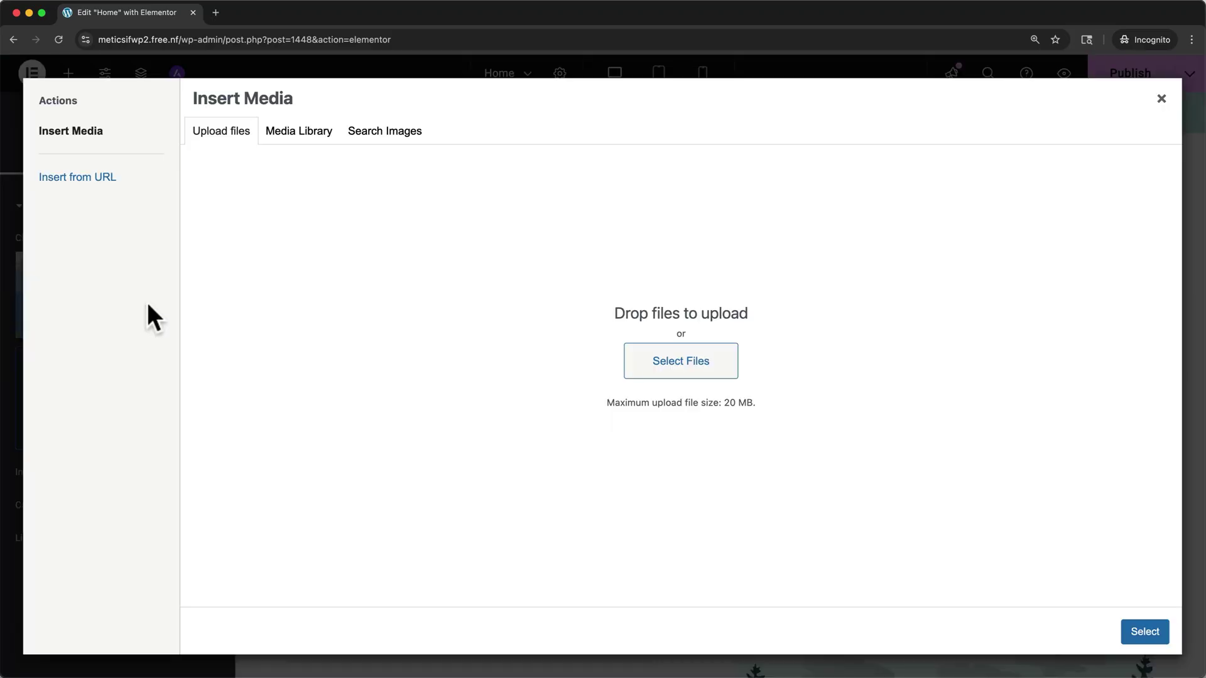
{"action": "left_click", "coordinate": [643, 376]}
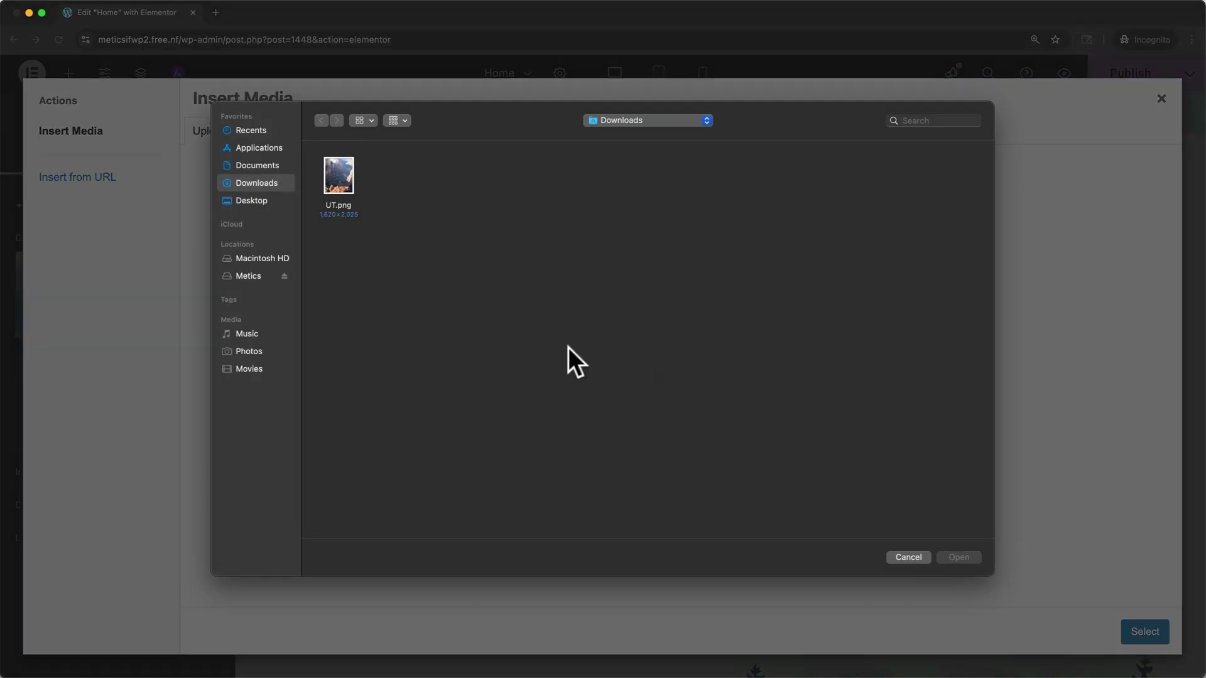
{"action": "left_click", "coordinate": [338, 179]}
{"action": "left_click", "coordinate": [949, 558]}
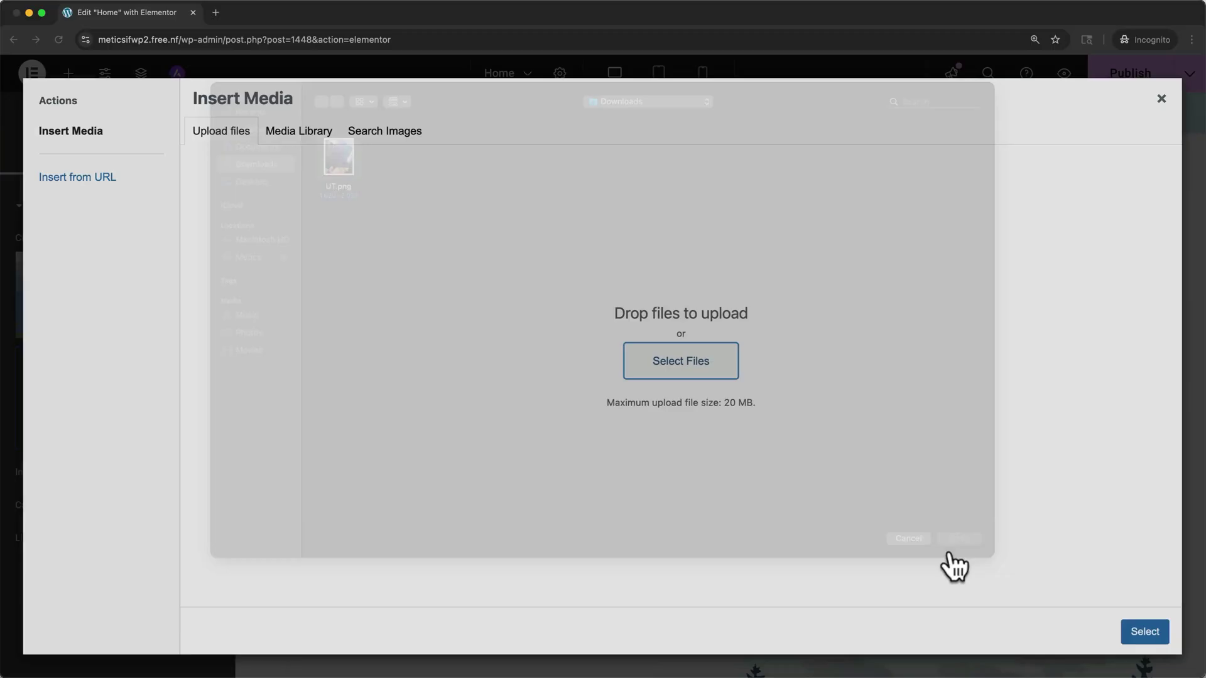
{"action": "left_click", "coordinate": [1138, 633]}
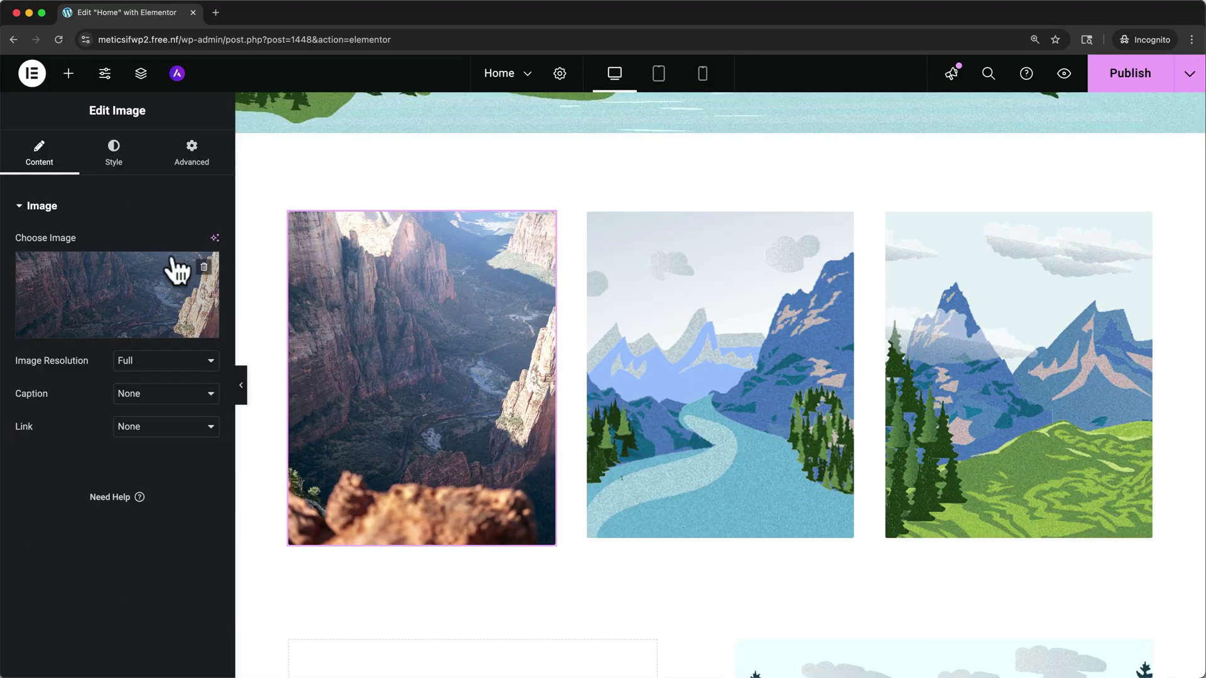
{"action": "left_click", "coordinate": [115, 165]}
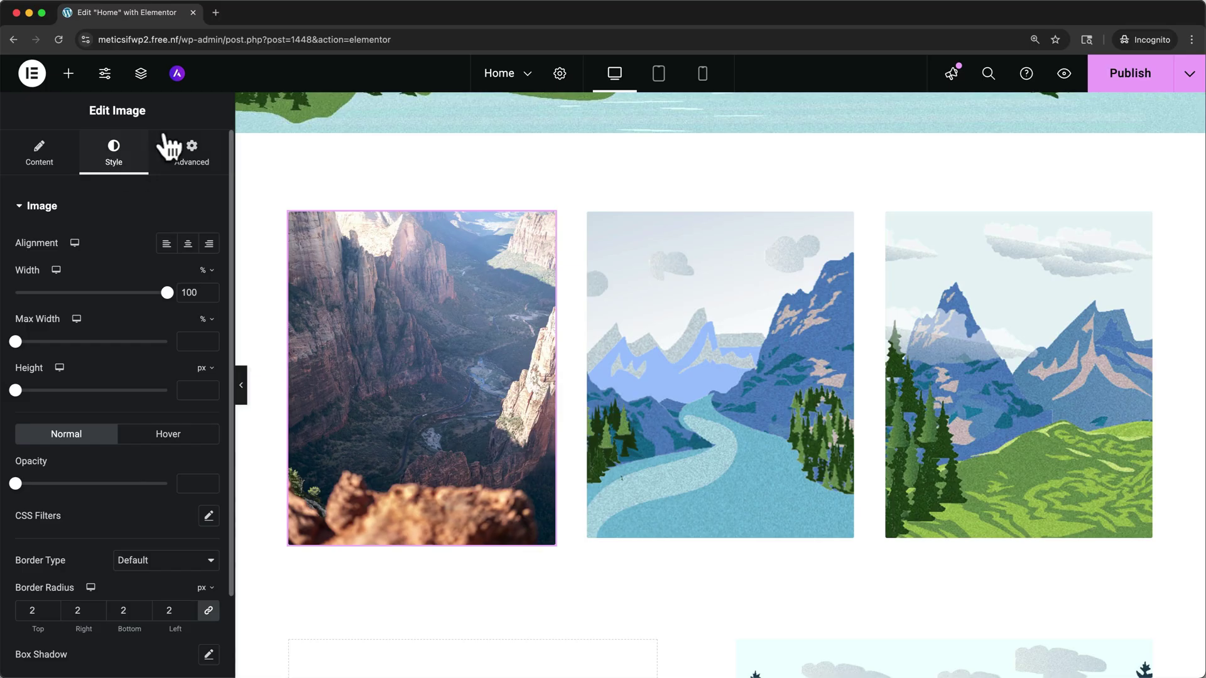
Step: Check the mobile and tablet views, return to desktop layout, and publish the Home page
{"action": "scroll", "coordinate": [295, 186], "scroll_direction": "up", "scroll_amount": 10}
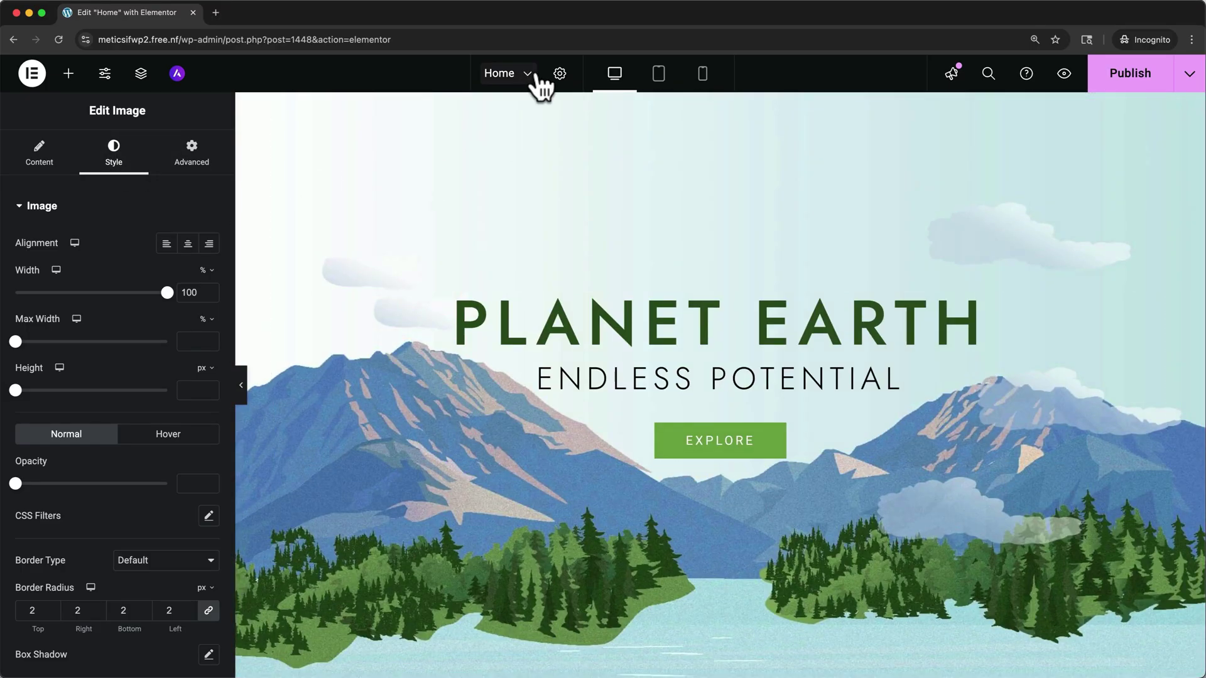
{"action": "left_click", "coordinate": [703, 73]}
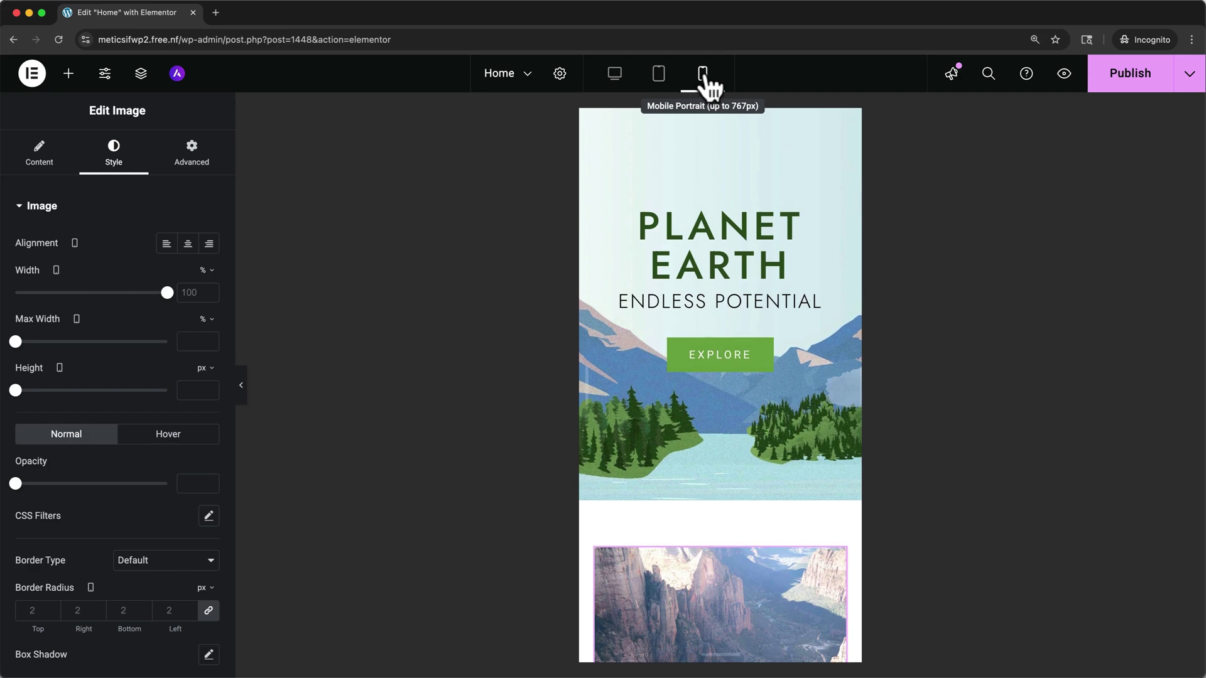
{"action": "left_click", "coordinate": [659, 73]}
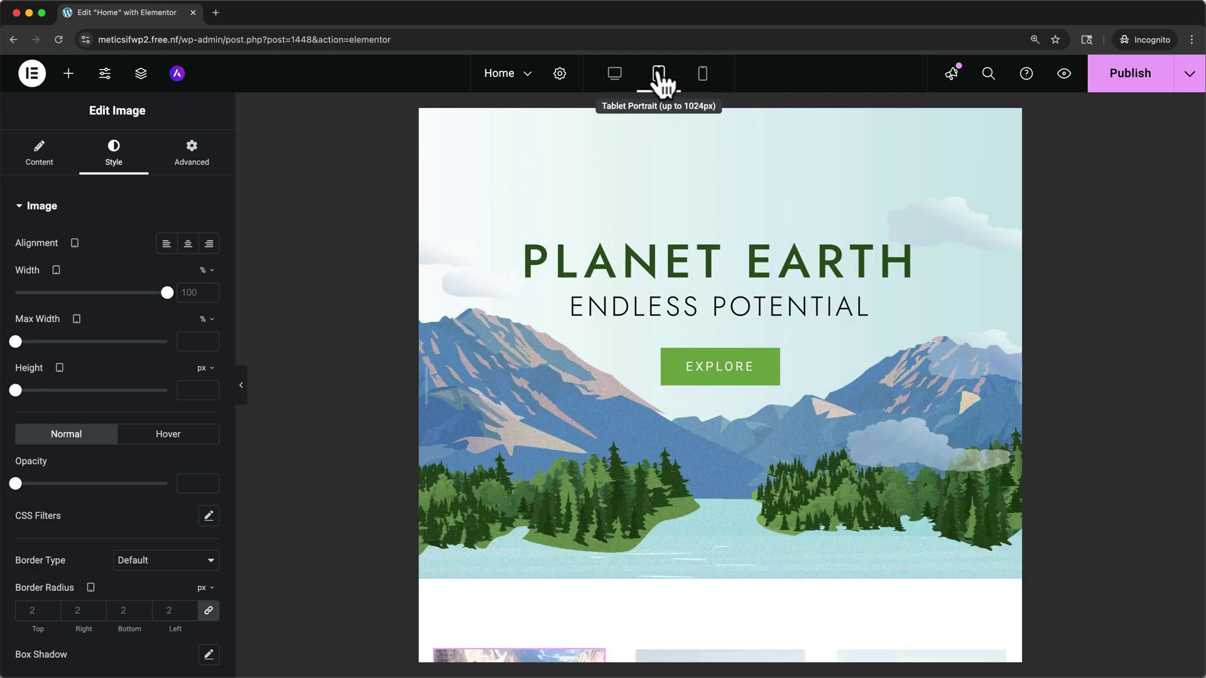
{"action": "left_click", "coordinate": [614, 76]}
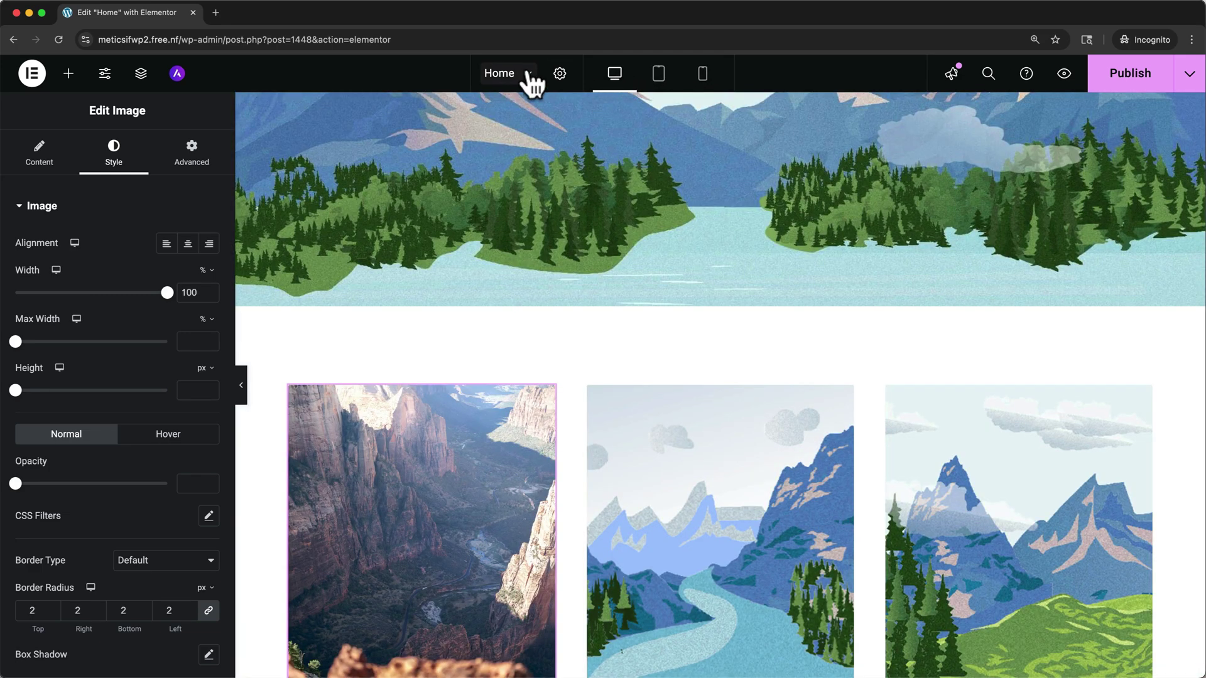
{"action": "left_click", "coordinate": [527, 73]}
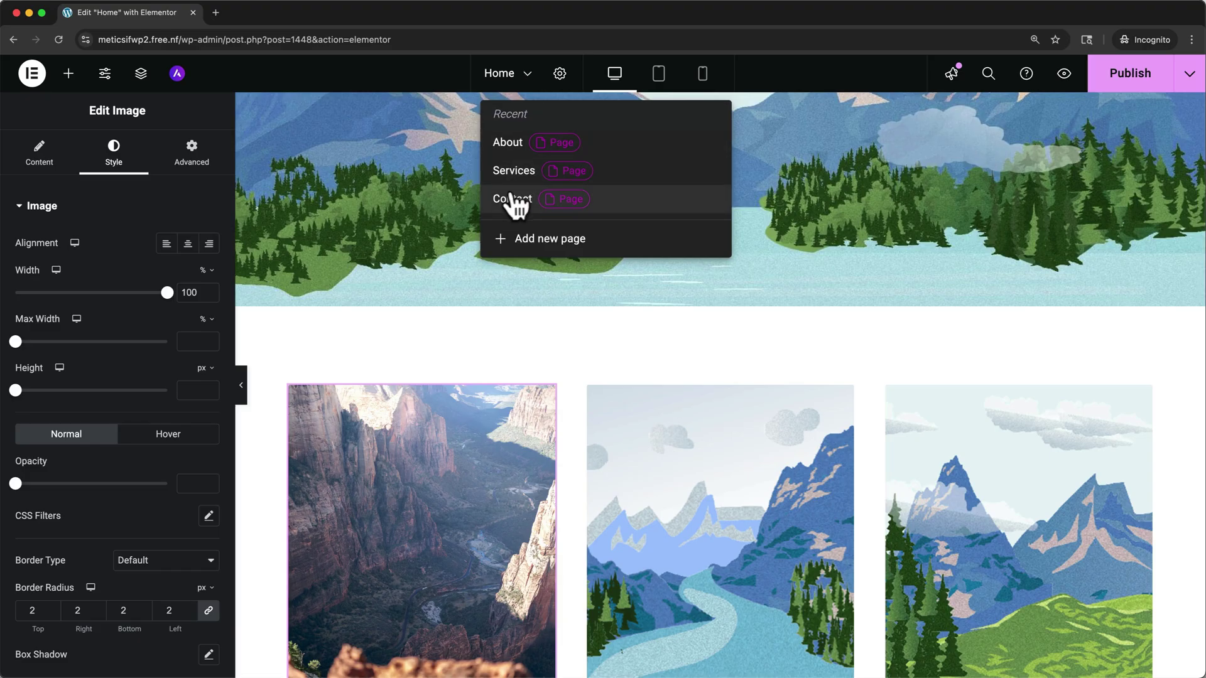
{"action": "left_click", "coordinate": [1102, 77]}
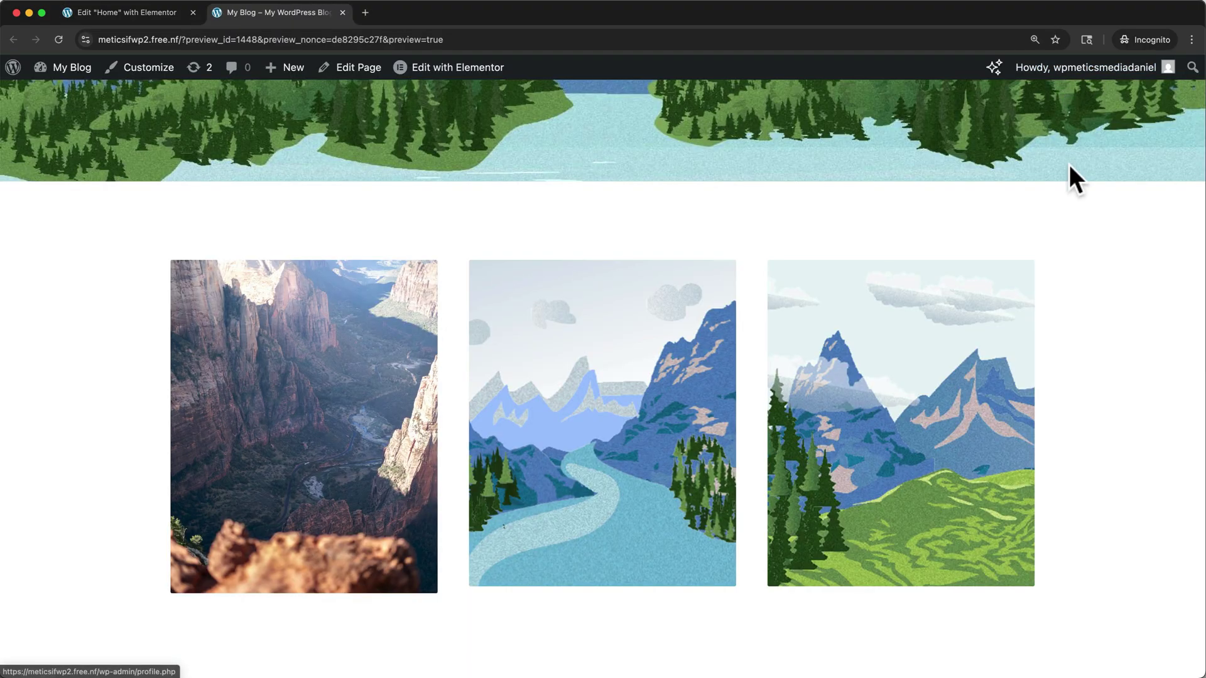
Step: Scroll the Home page preview back up to the PLANET EARTH hero
{"action": "scroll", "coordinate": [1069, 165], "scroll_direction": "up", "scroll_amount": 10}
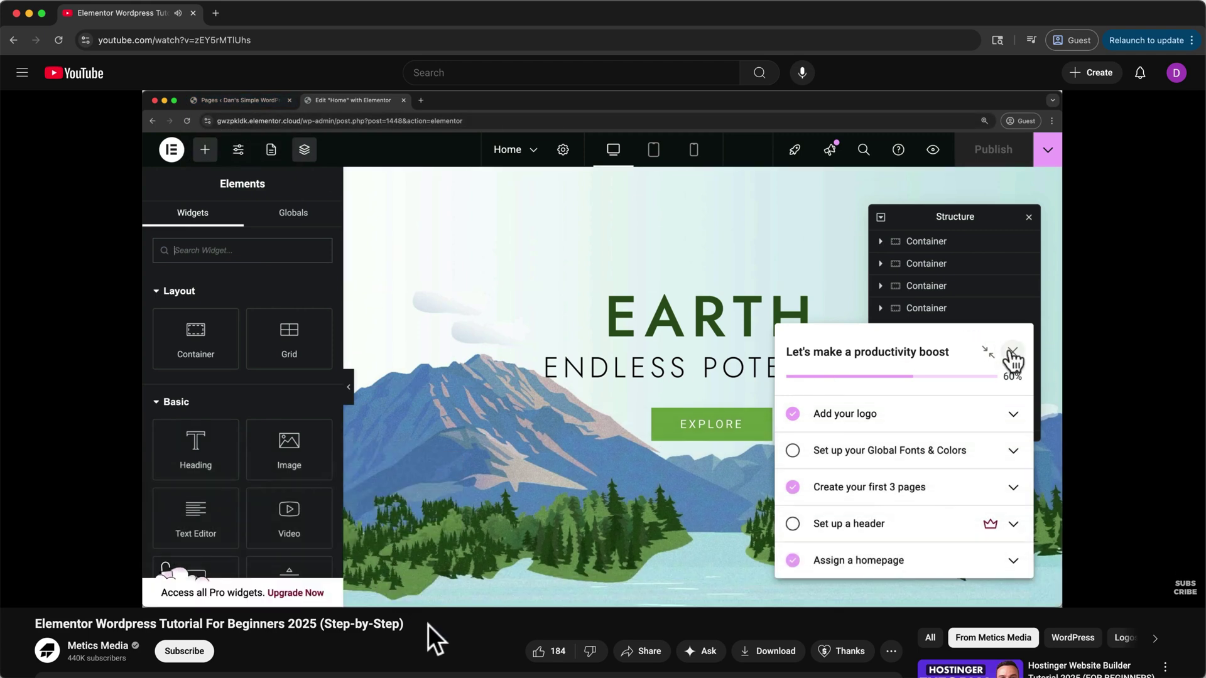
Step: Scroll down to the tutorial's description and select, then deselect, its timestamps list
{"action": "scroll", "coordinate": [429, 625], "scroll_direction": "down", "scroll_amount": 3}
{"action": "scroll", "coordinate": [428, 624], "scroll_direction": "down", "scroll_amount": 4}
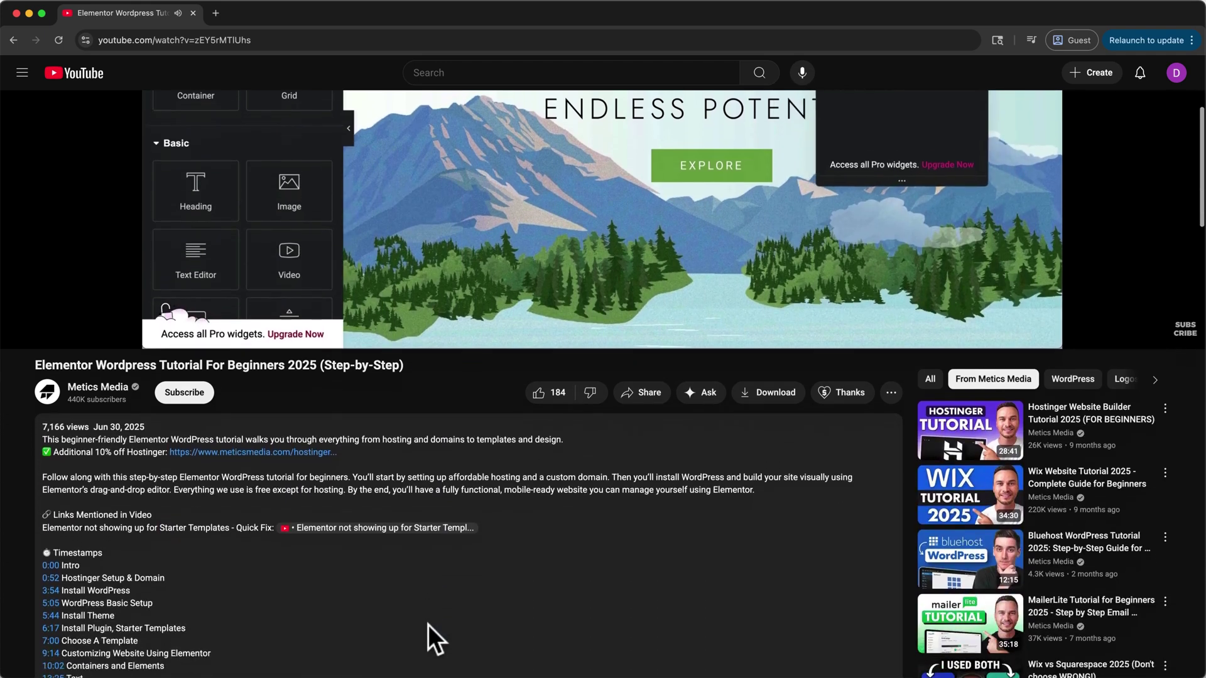
{"action": "scroll", "coordinate": [420, 627], "scroll_direction": "down", "scroll_amount": 1}
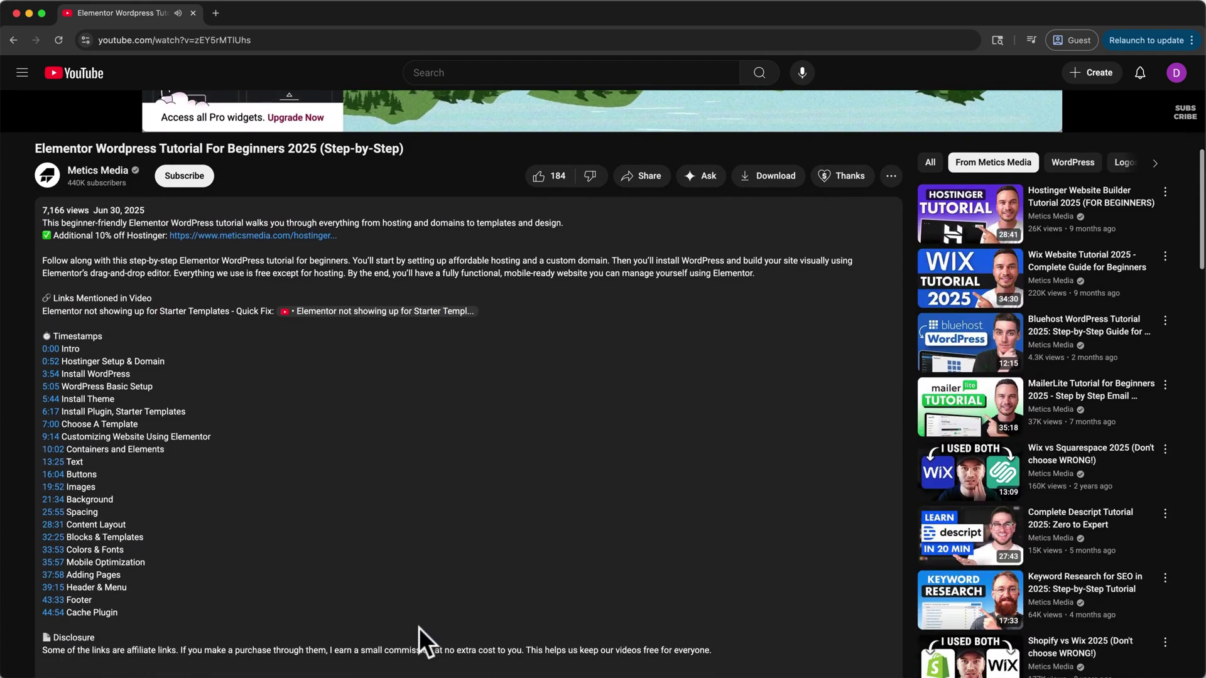
{"action": "left_click_drag", "start_coordinate": [122, 606], "coordinate": [41, 337]}
{"action": "left_click", "coordinate": [99, 338]}
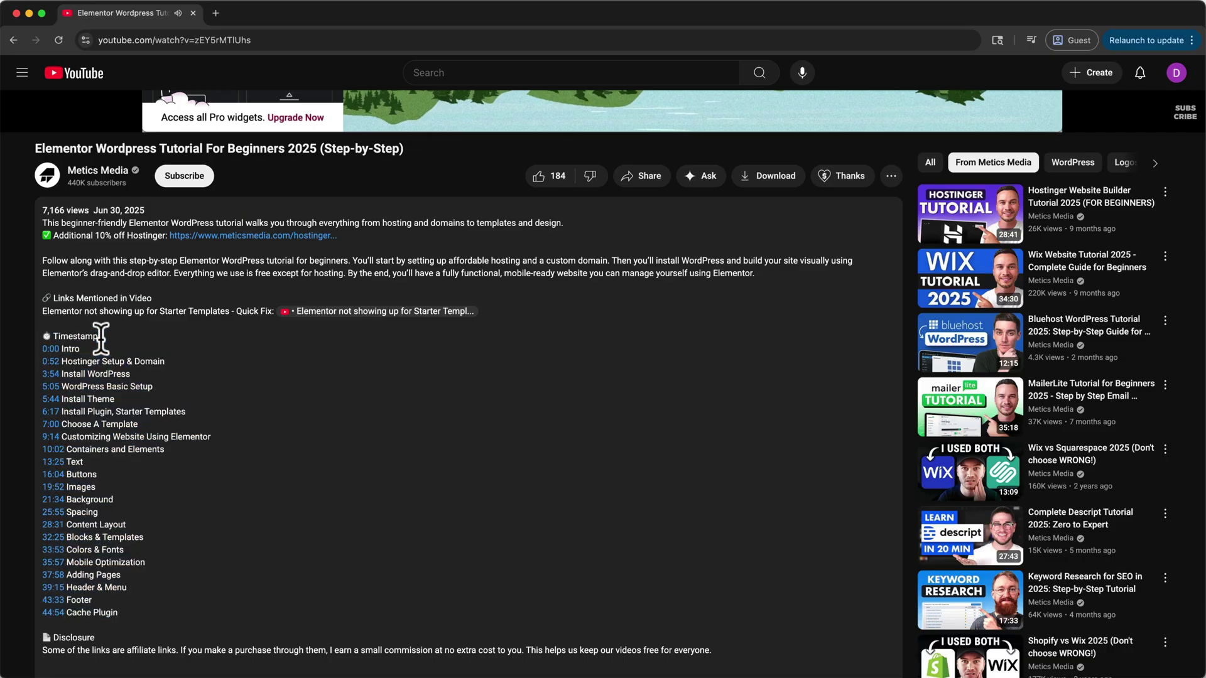
{"action": "scroll", "coordinate": [100, 338], "scroll_direction": "up", "scroll_amount": 8}
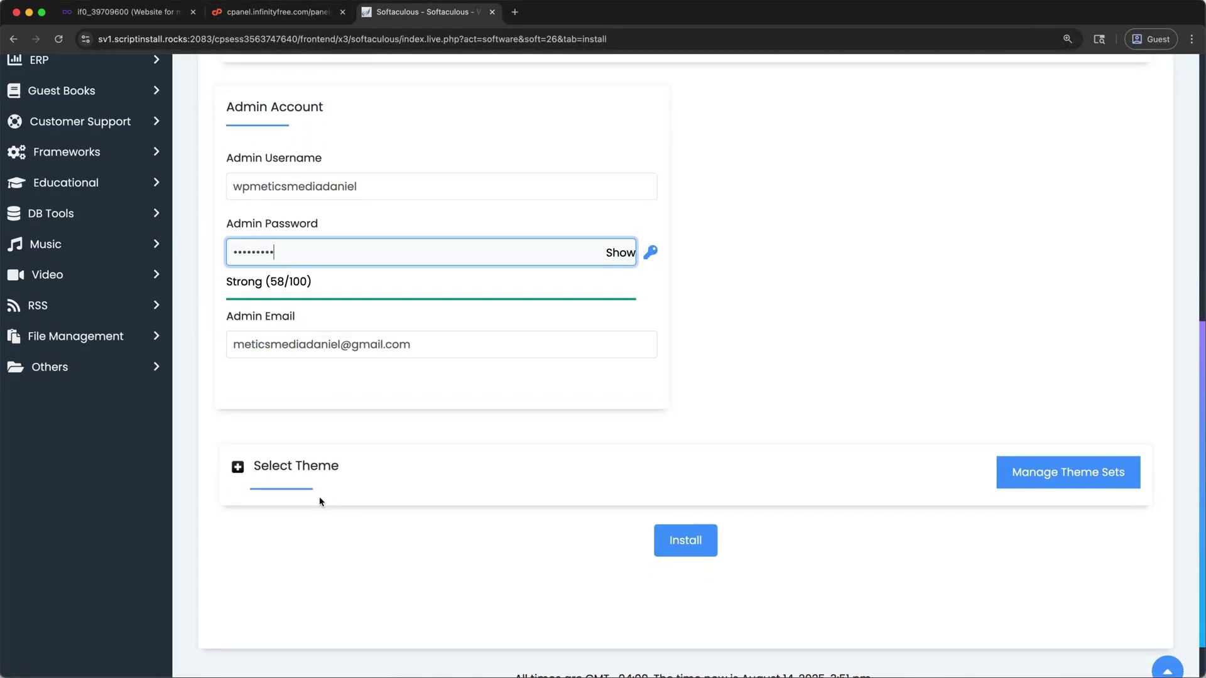
Step: Launch the WordPress install from the completed Softaculous admin account form
{"action": "left_click", "coordinate": [689, 541]}
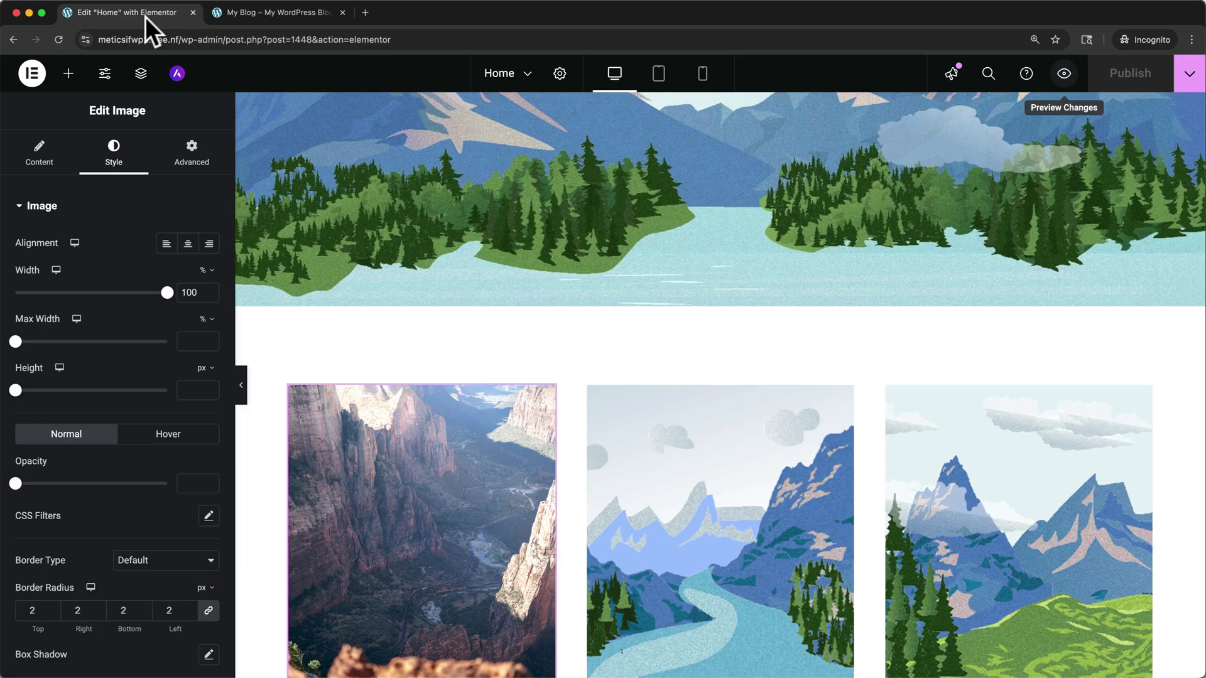
Step: Scroll the Home page canvas back up to the Planet Earth hero
{"action": "scroll", "coordinate": [354, 233], "scroll_direction": "up", "scroll_amount": 6}
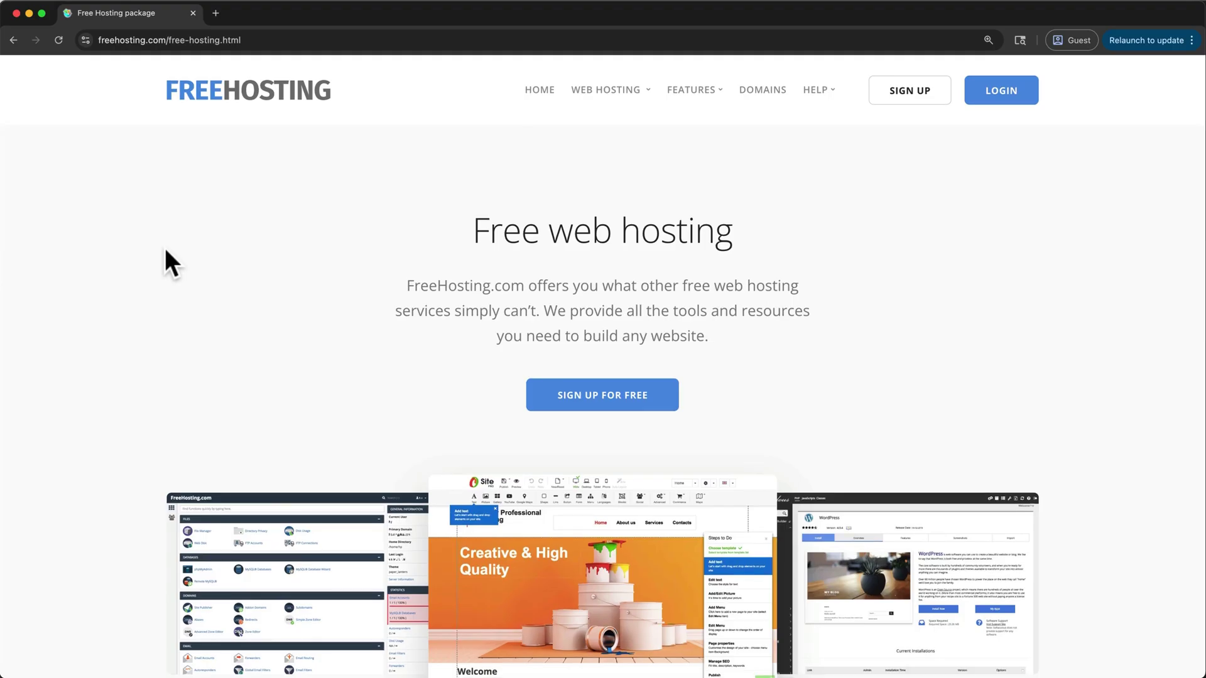
Step: Scroll down through the free hosting package's What we offer section
{"action": "scroll", "coordinate": [165, 251], "scroll_direction": "down", "scroll_amount": 8}
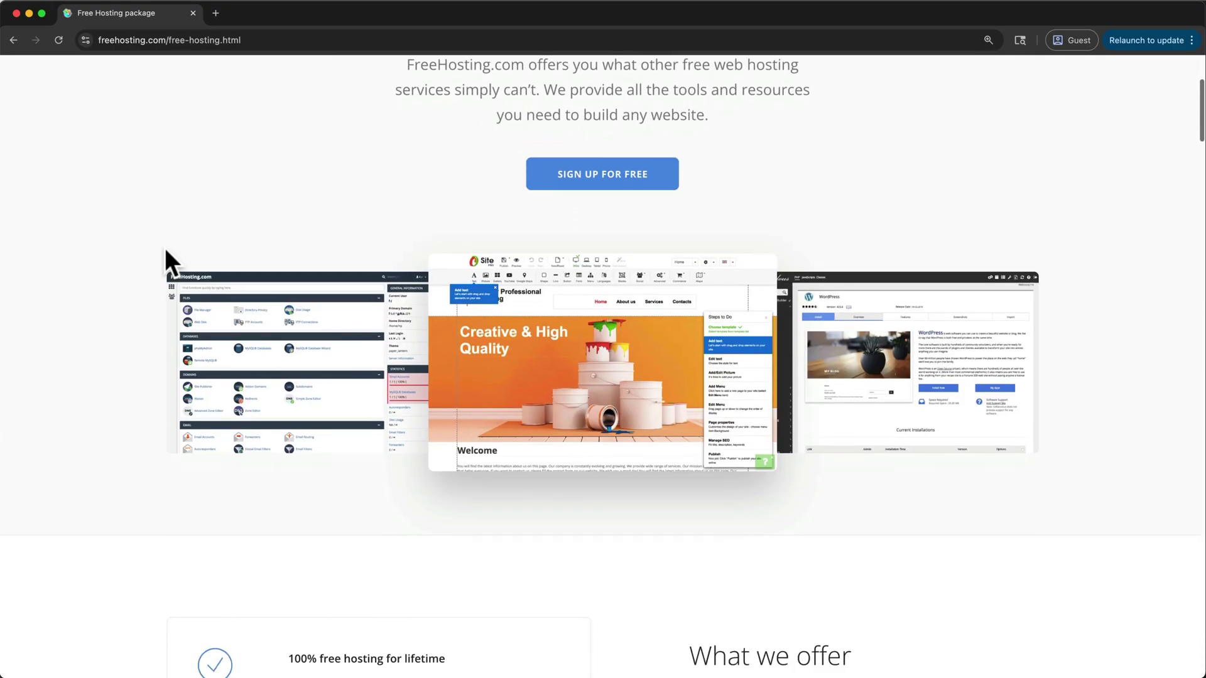
{"action": "scroll", "coordinate": [165, 247], "scroll_direction": "down", "scroll_amount": 2}
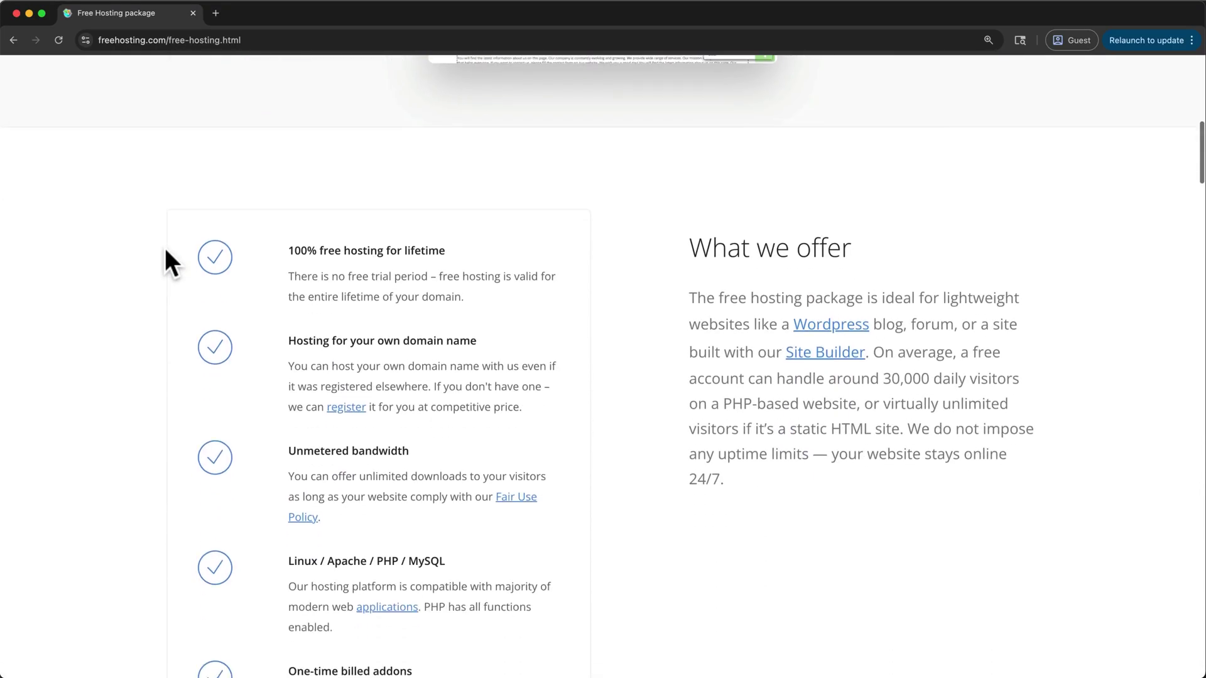
{"action": "scroll", "coordinate": [165, 248], "scroll_direction": "down", "scroll_amount": 5}
{"action": "scroll", "coordinate": [164, 248], "scroll_direction": "down", "scroll_amount": 9}
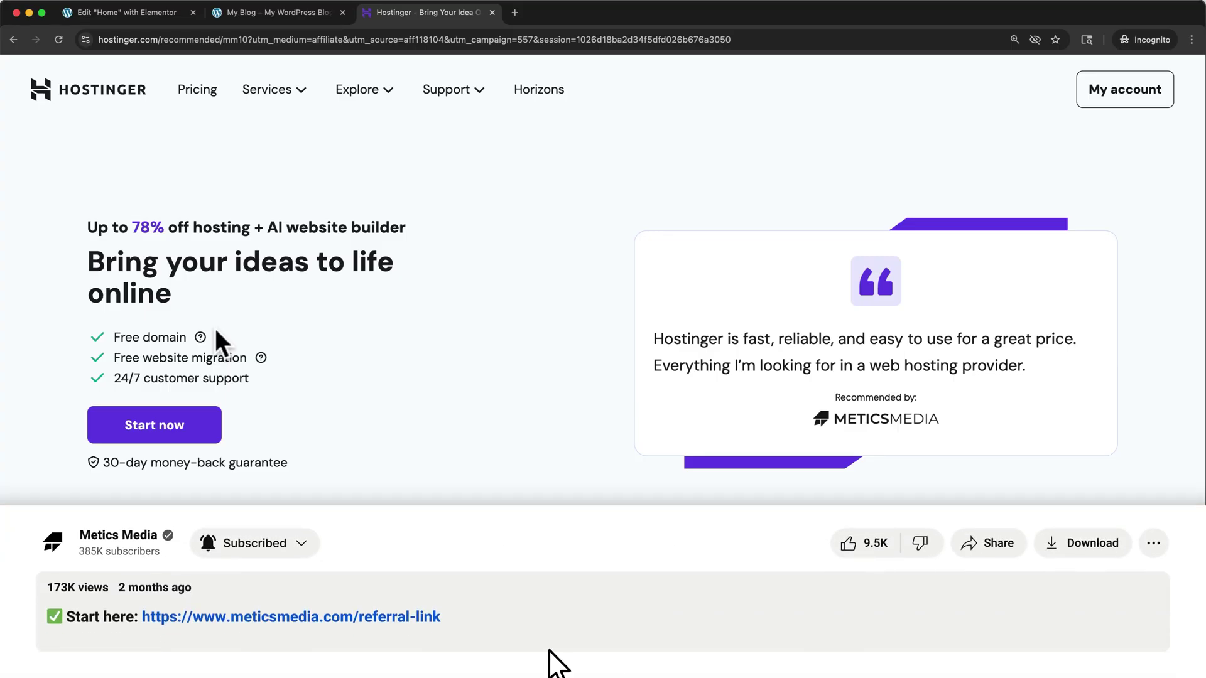
Step: Choose the Premium plan from the pricing and switch its billing period to 24 months
{"action": "left_click", "coordinate": [189, 431]}
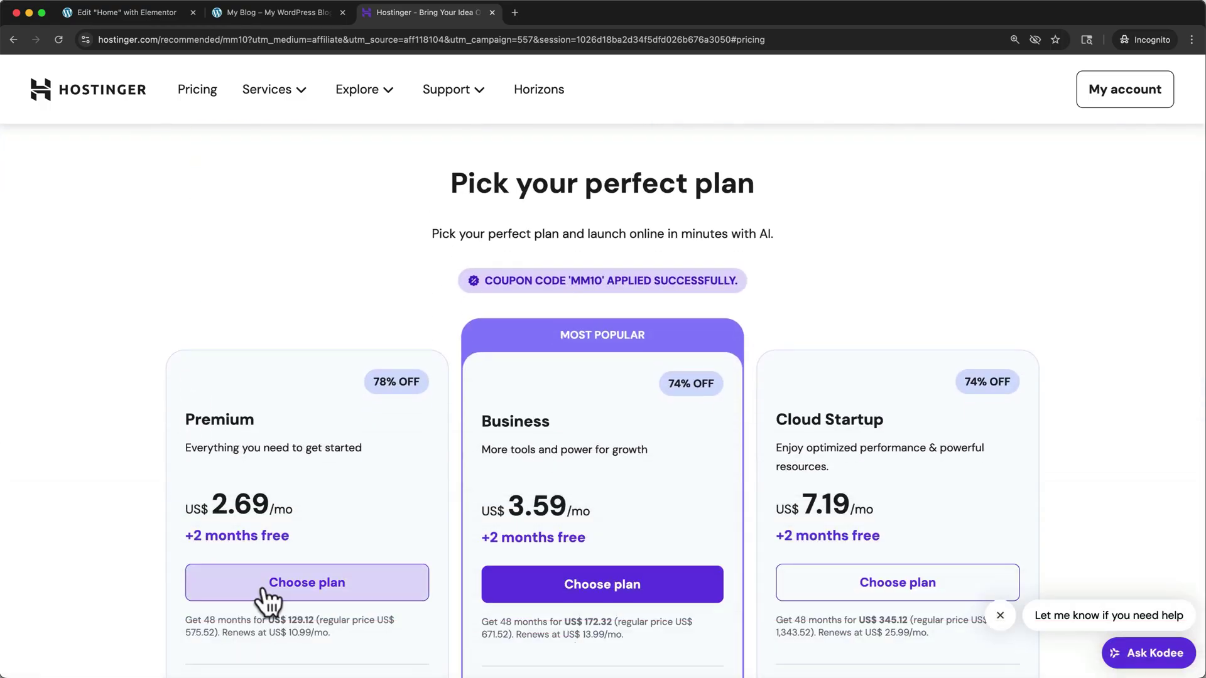
{"action": "left_click", "coordinate": [263, 587]}
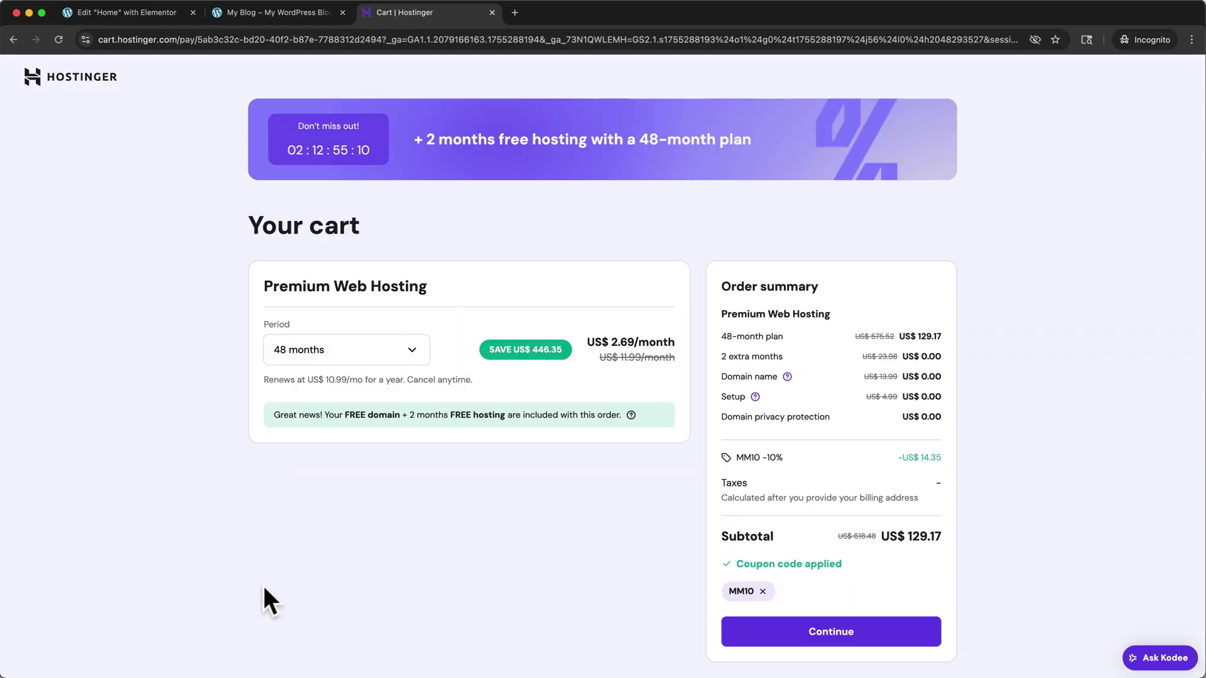
{"action": "left_click", "coordinate": [334, 362]}
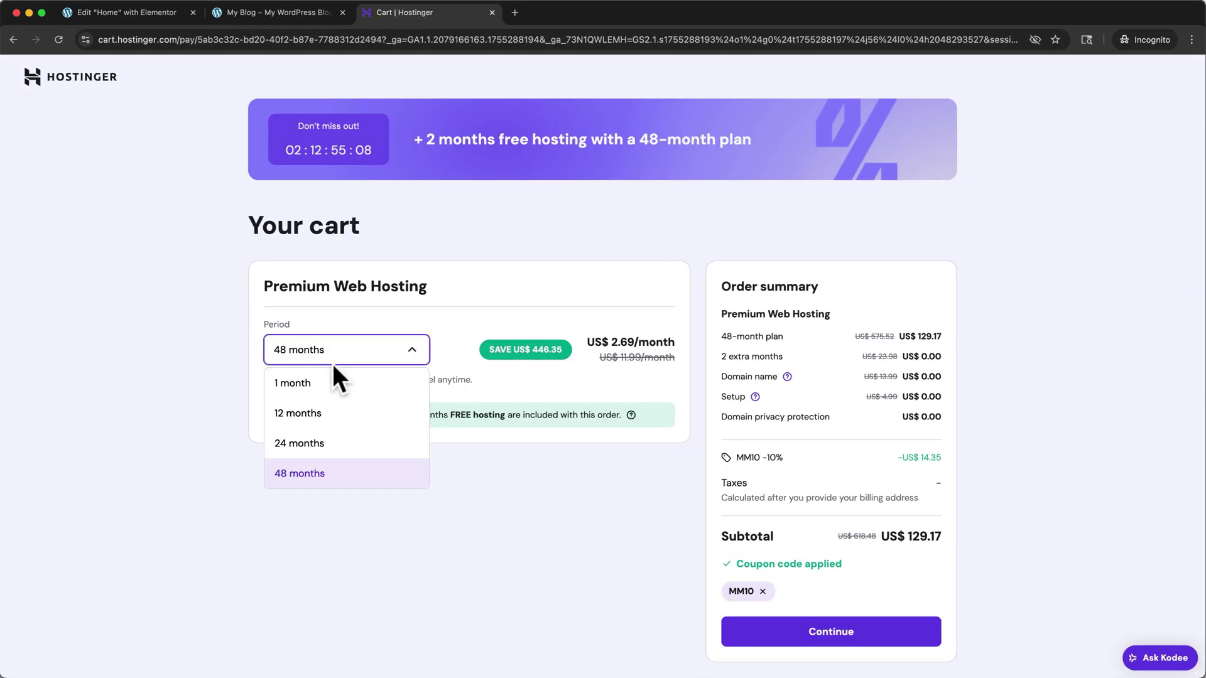
{"action": "left_click", "coordinate": [389, 413]}
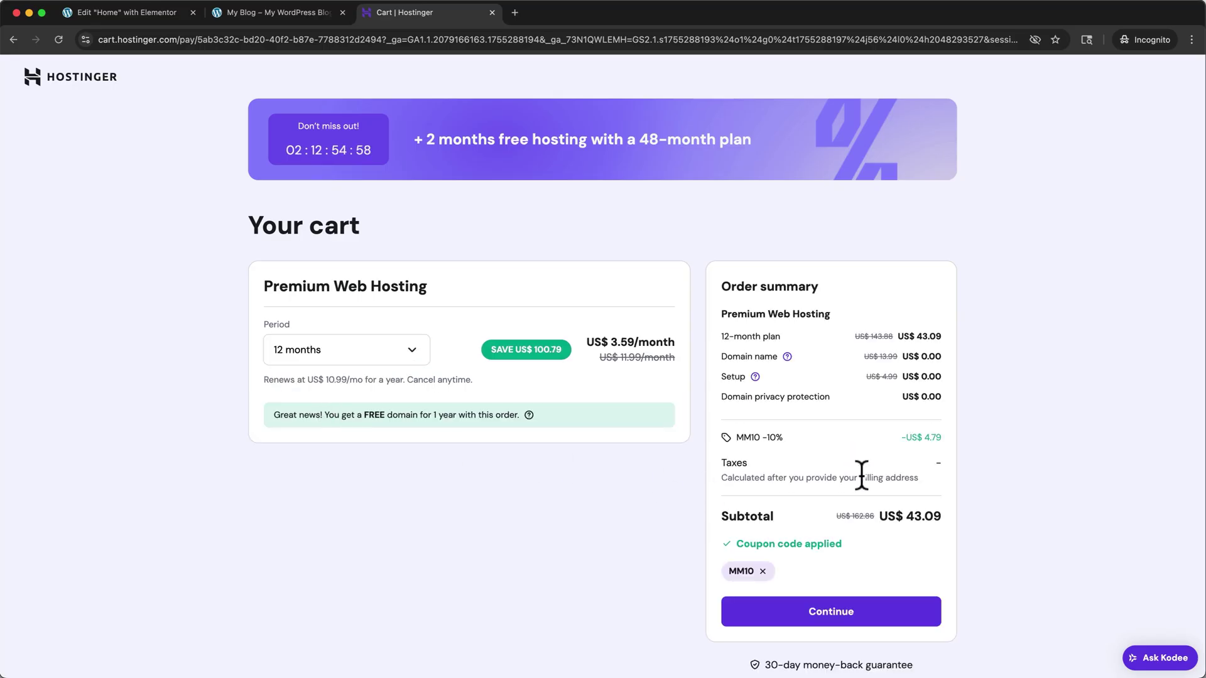
{"action": "left_click", "coordinate": [409, 359]}
{"action": "left_click", "coordinate": [375, 441]}
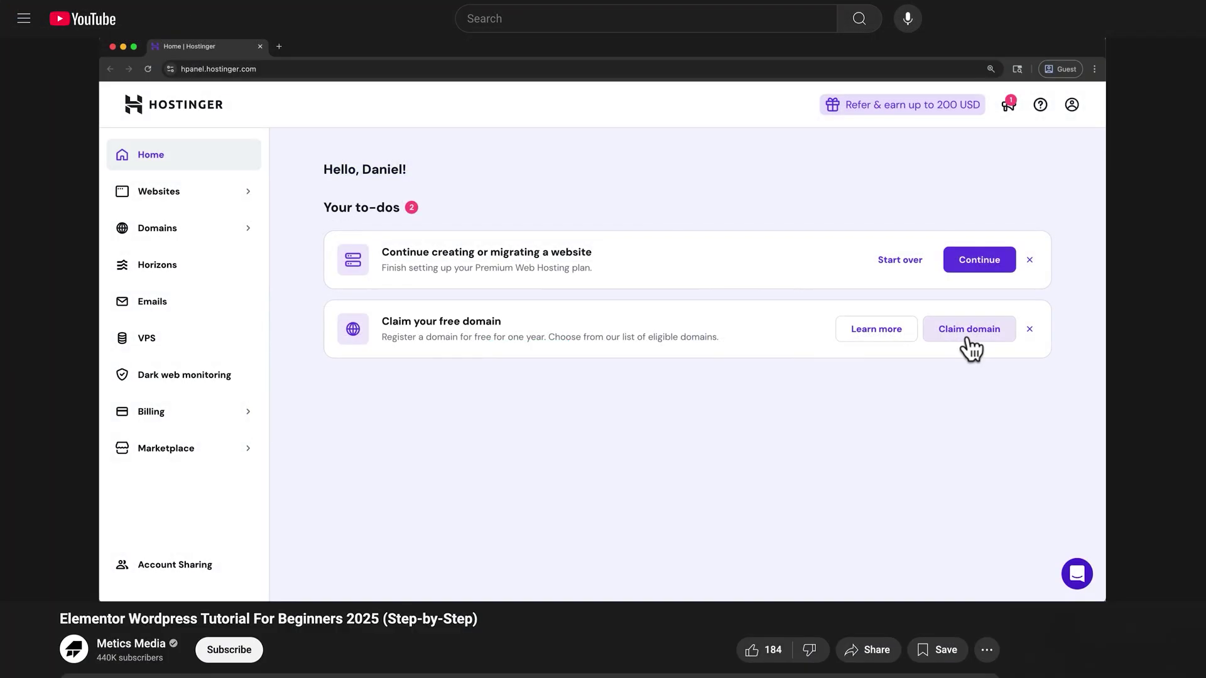
Step: Step through the tutorial's domain claim and WordPress setup, then scroll to the site's About Us section
{"action": "left_click", "coordinate": [970, 330]}
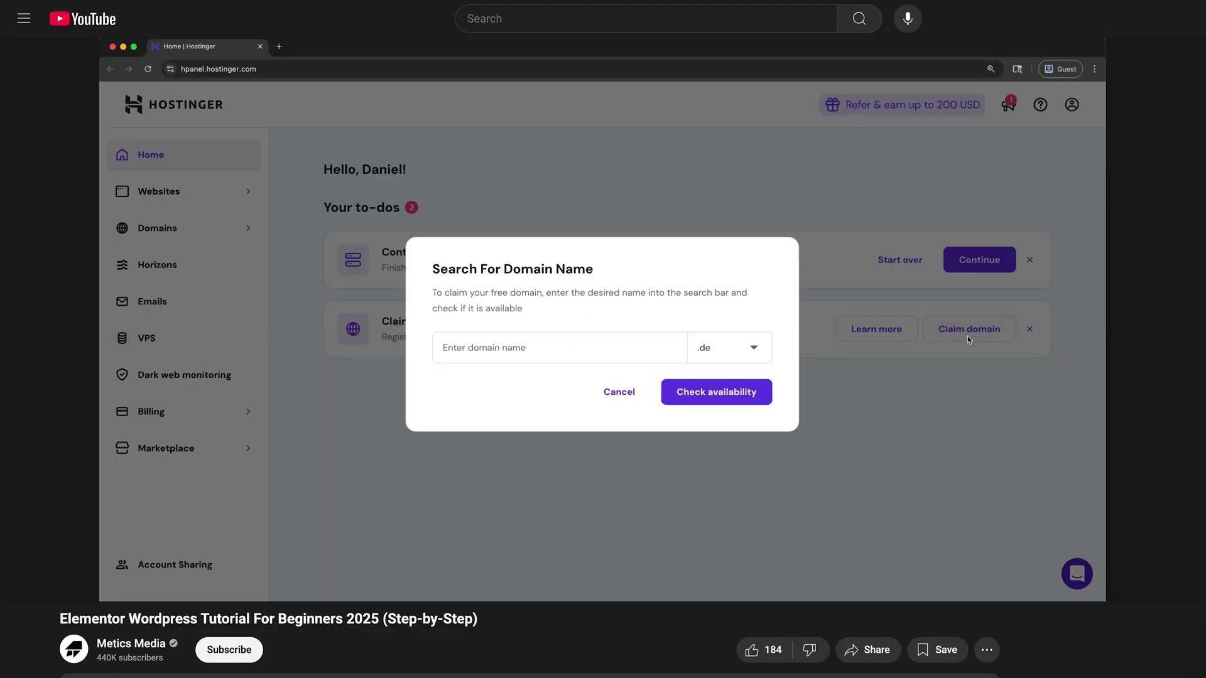
{"action": "left_click", "coordinate": [744, 349]}
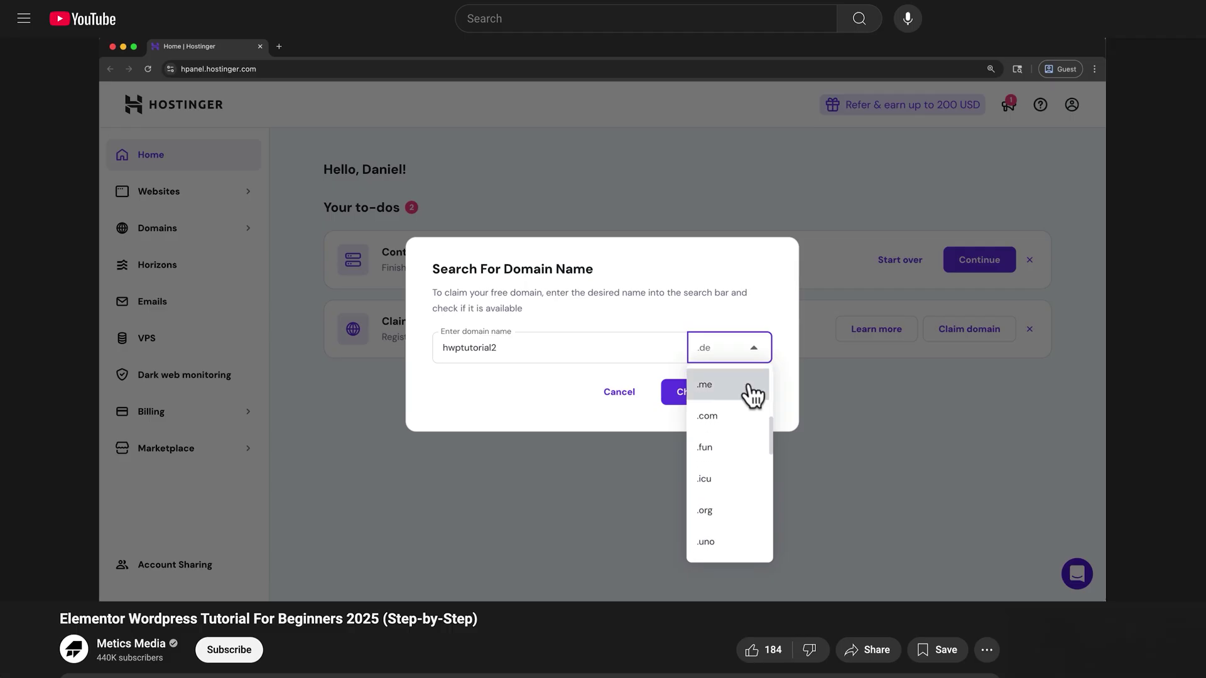
{"action": "left_click", "coordinate": [746, 416]}
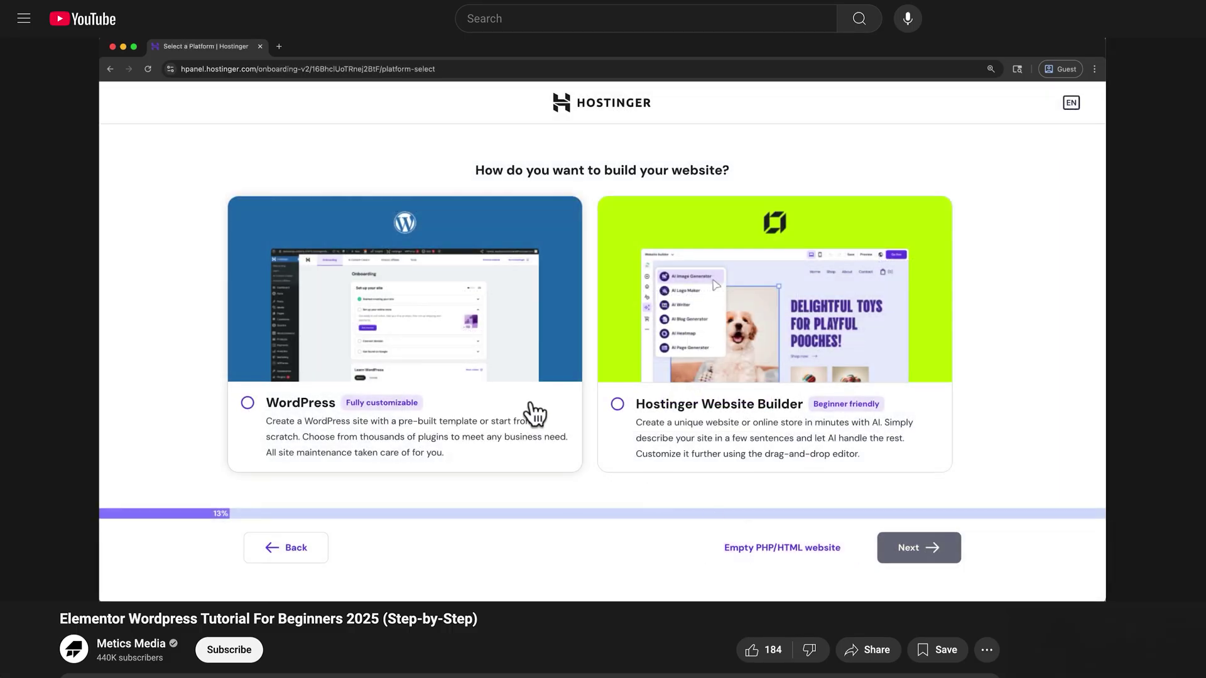
{"action": "left_click", "coordinate": [531, 404]}
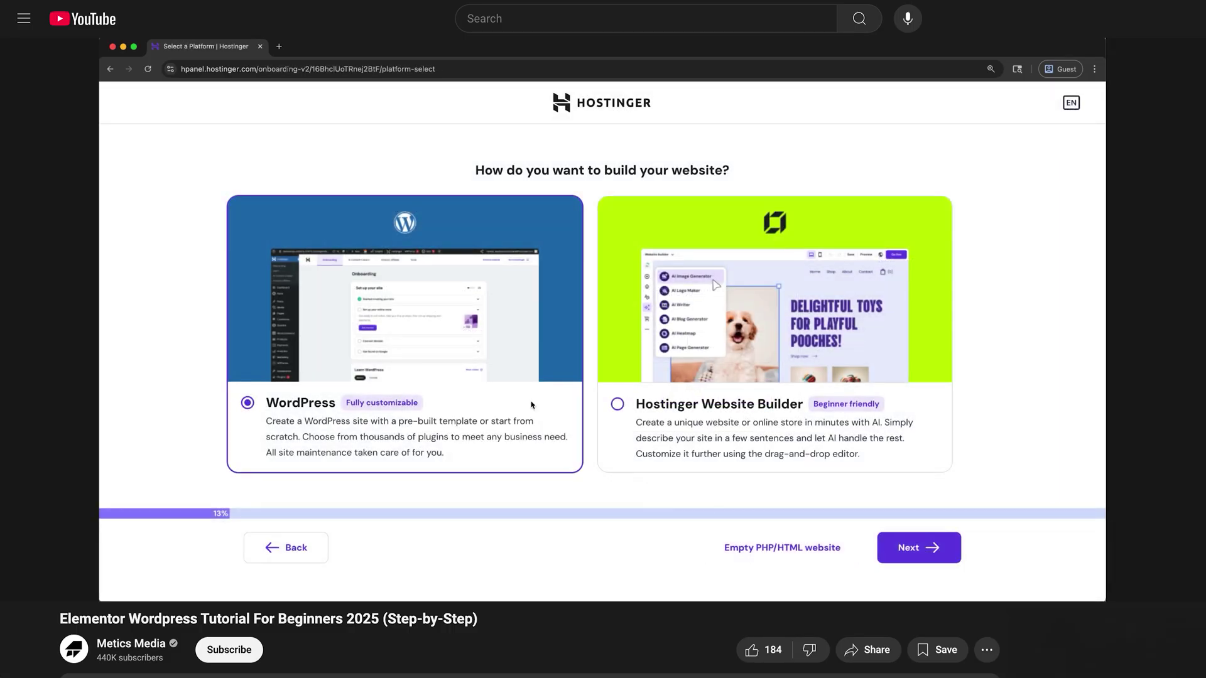
{"action": "left_click", "coordinate": [894, 555]}
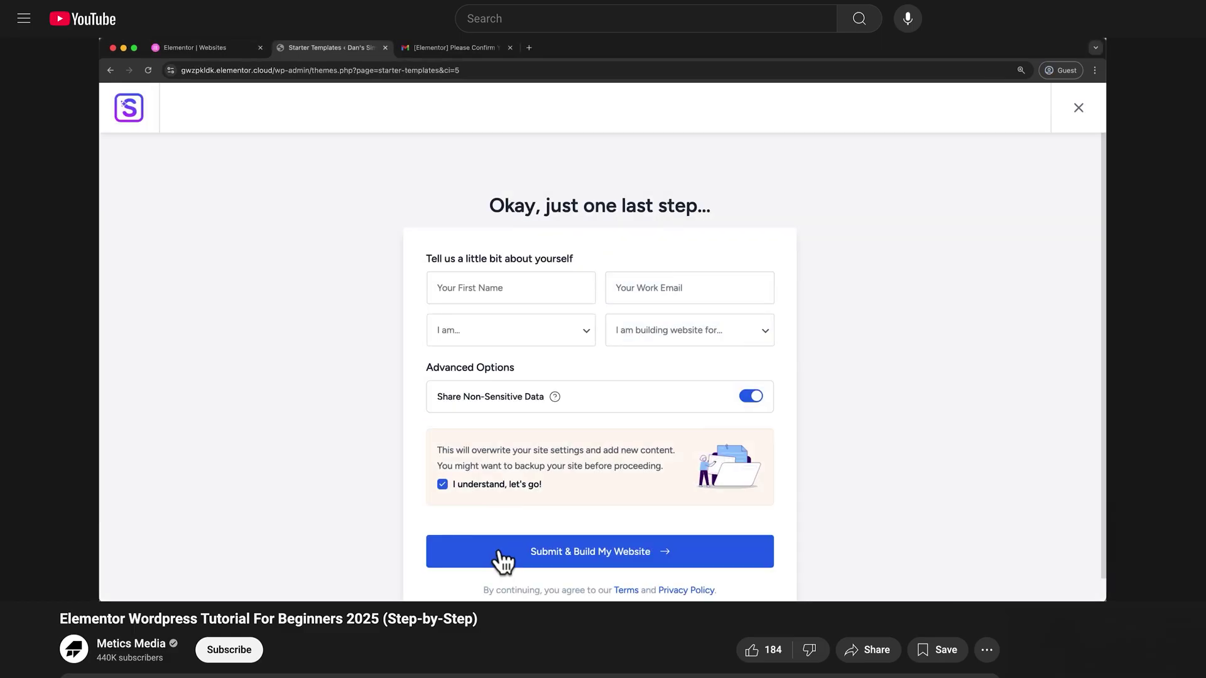
{"action": "left_click", "coordinate": [502, 553]}
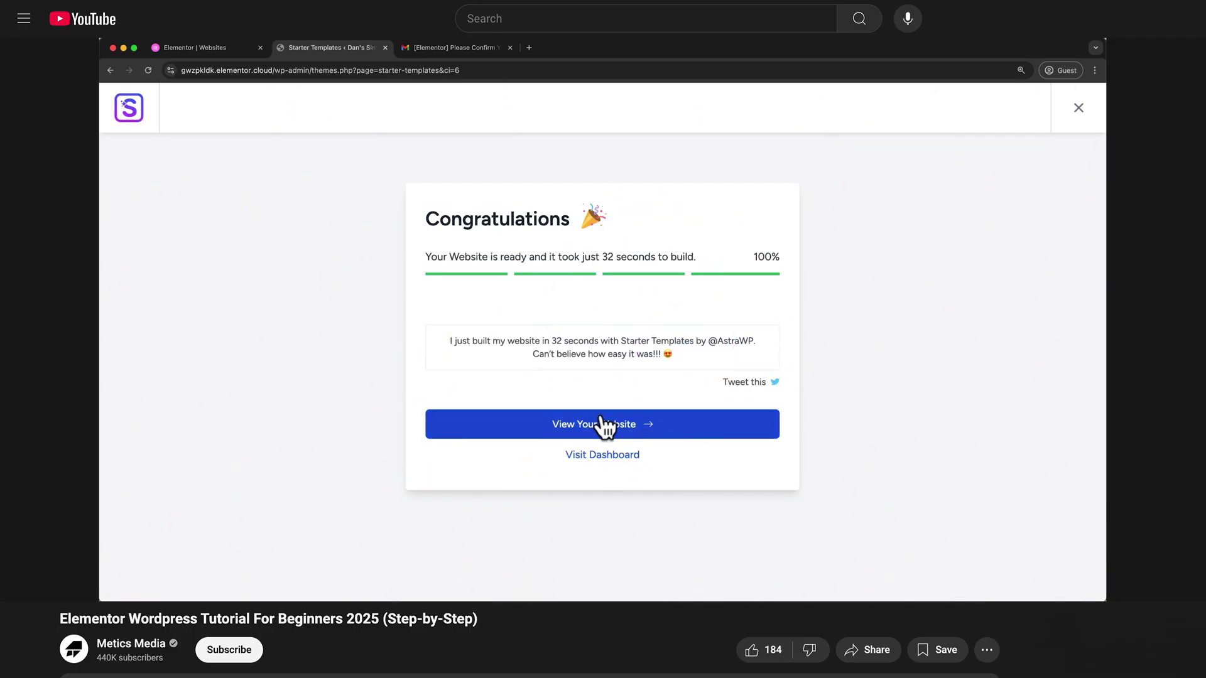
{"action": "left_click", "coordinate": [601, 420]}
{"action": "scroll", "coordinate": [600, 412], "scroll_direction": "down", "scroll_amount": 5}
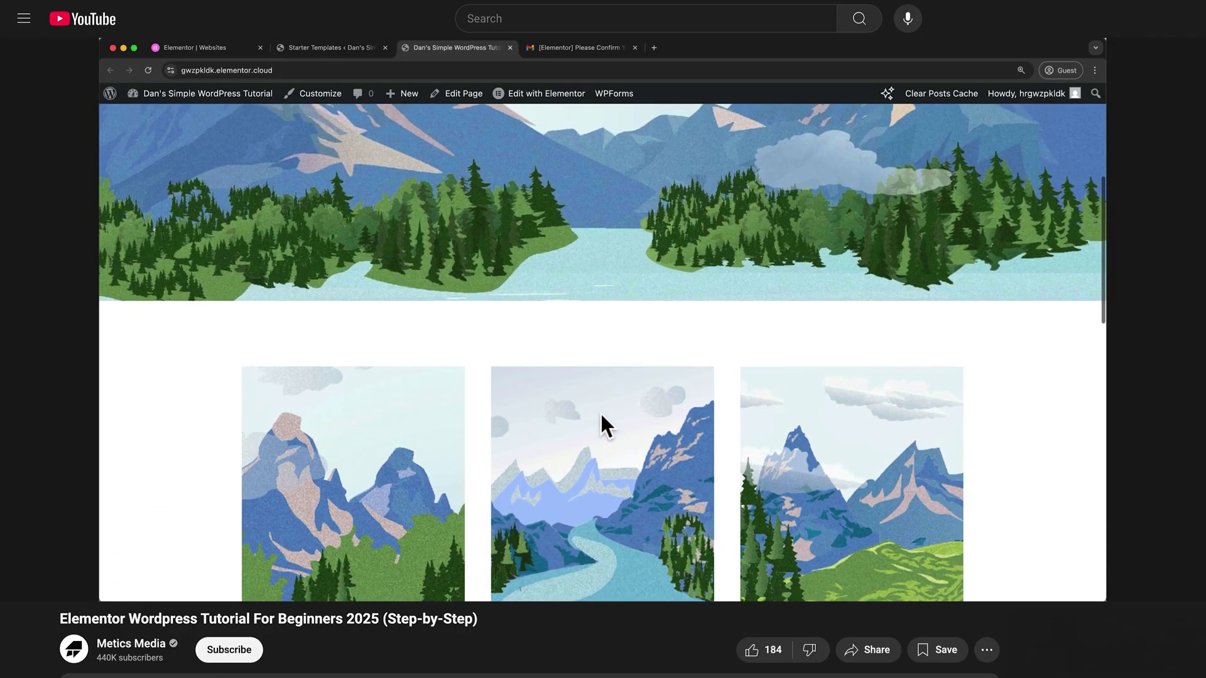
{"action": "scroll", "coordinate": [601, 415], "scroll_direction": "down", "scroll_amount": 10}
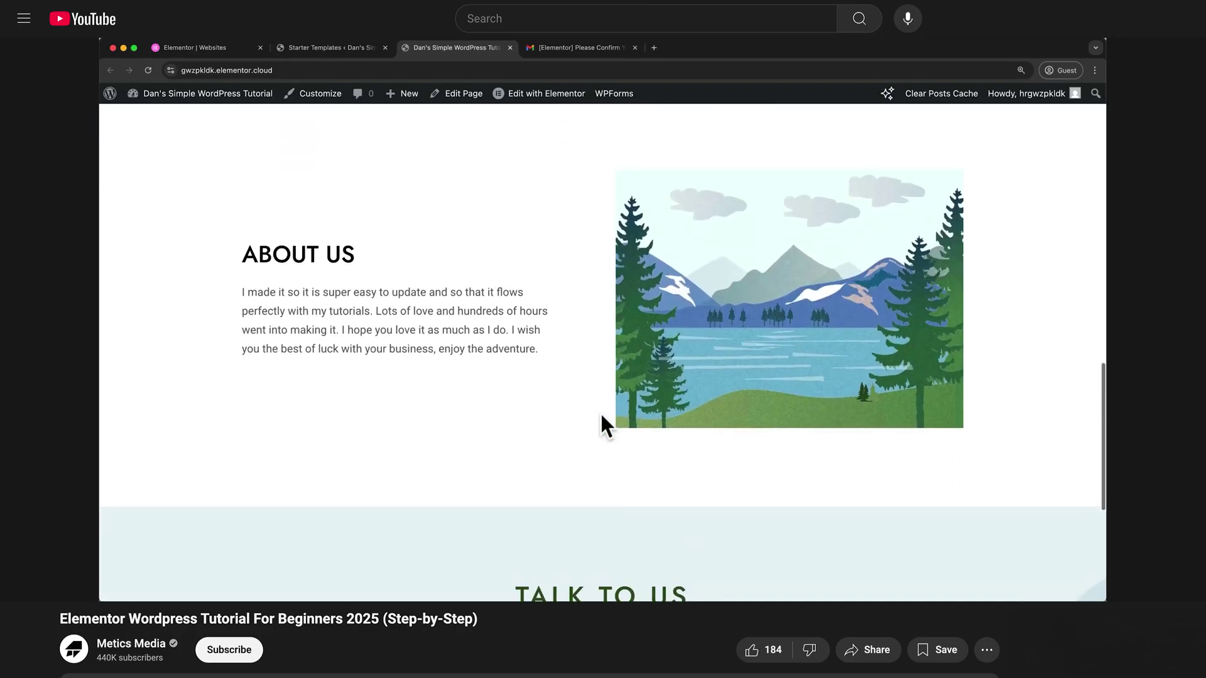